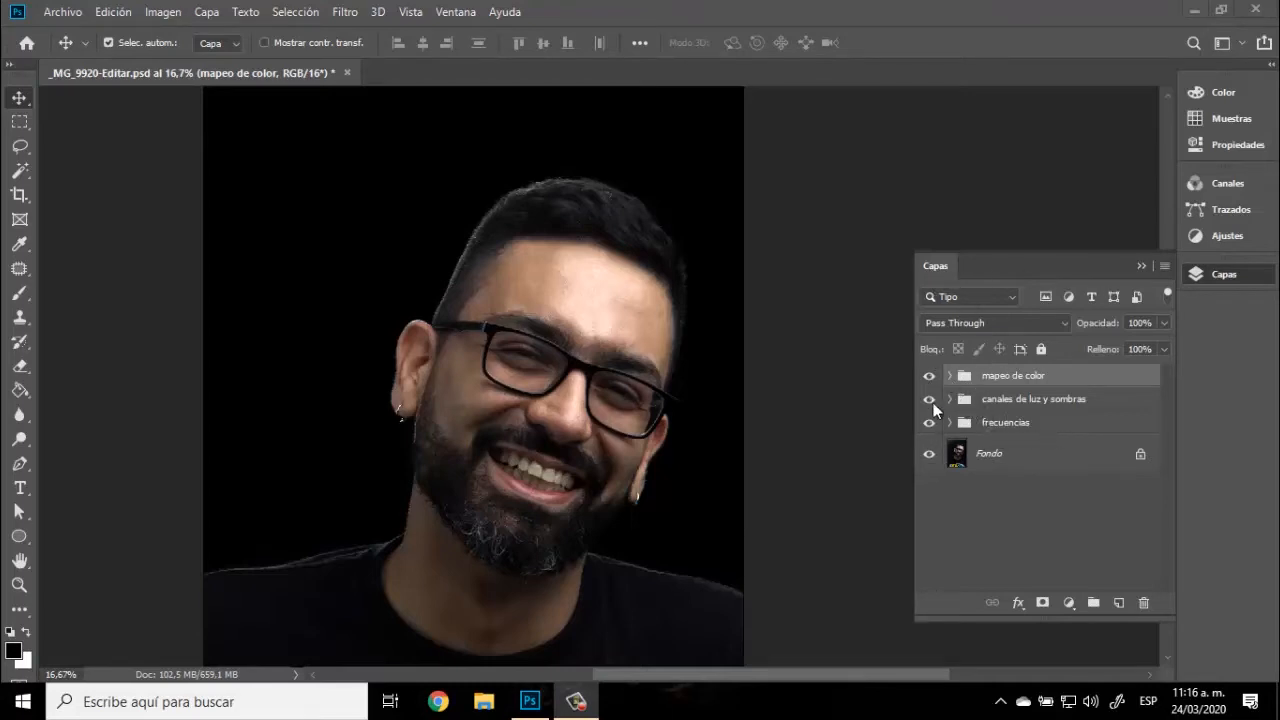
Step: Toggle the visibility of the mapeo de color, canales de luz y sombras and frecuencias groups to compare the retouching stages
left_click(929, 376)
left_click(929, 399)
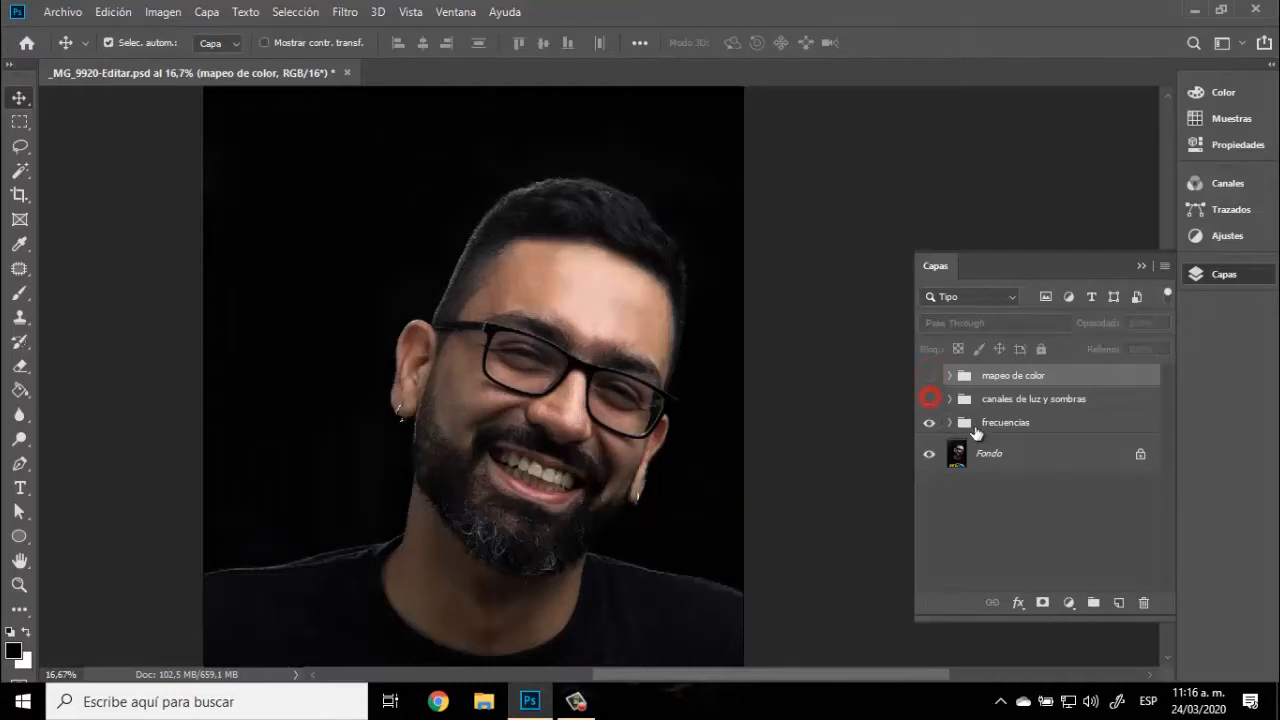
left_click(928, 424)
left_click(928, 400)
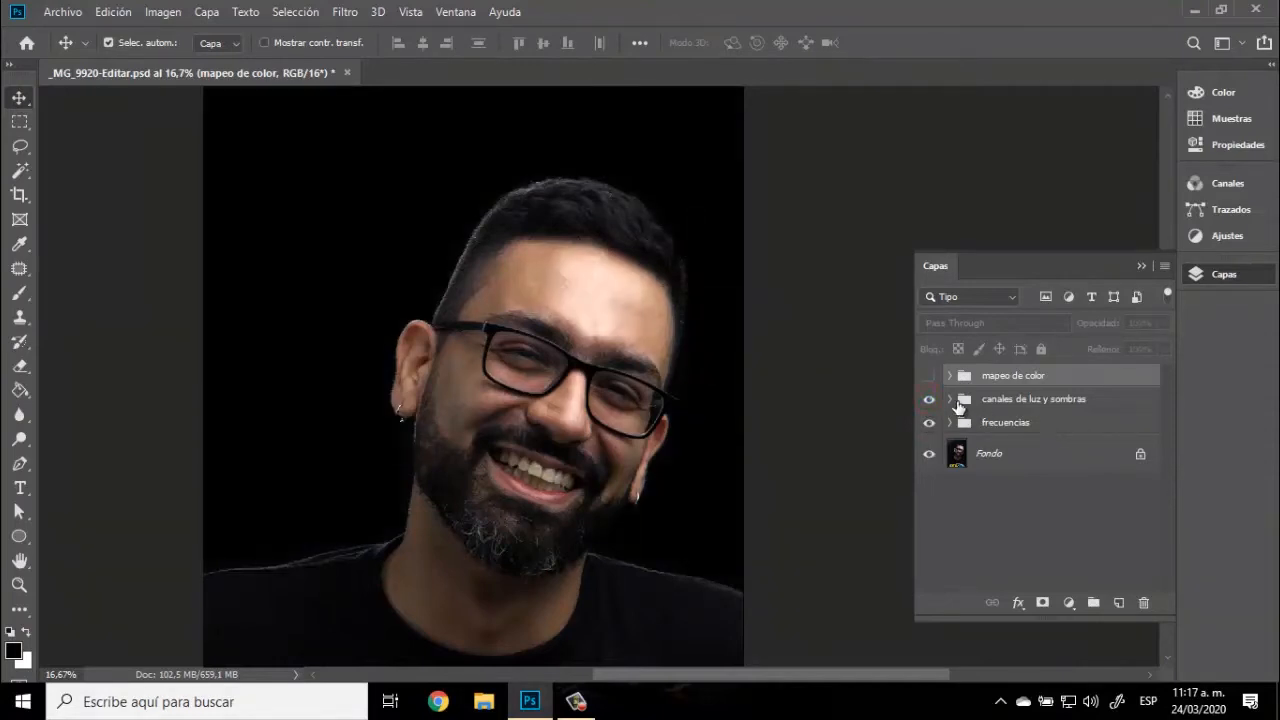
left_click(927, 377)
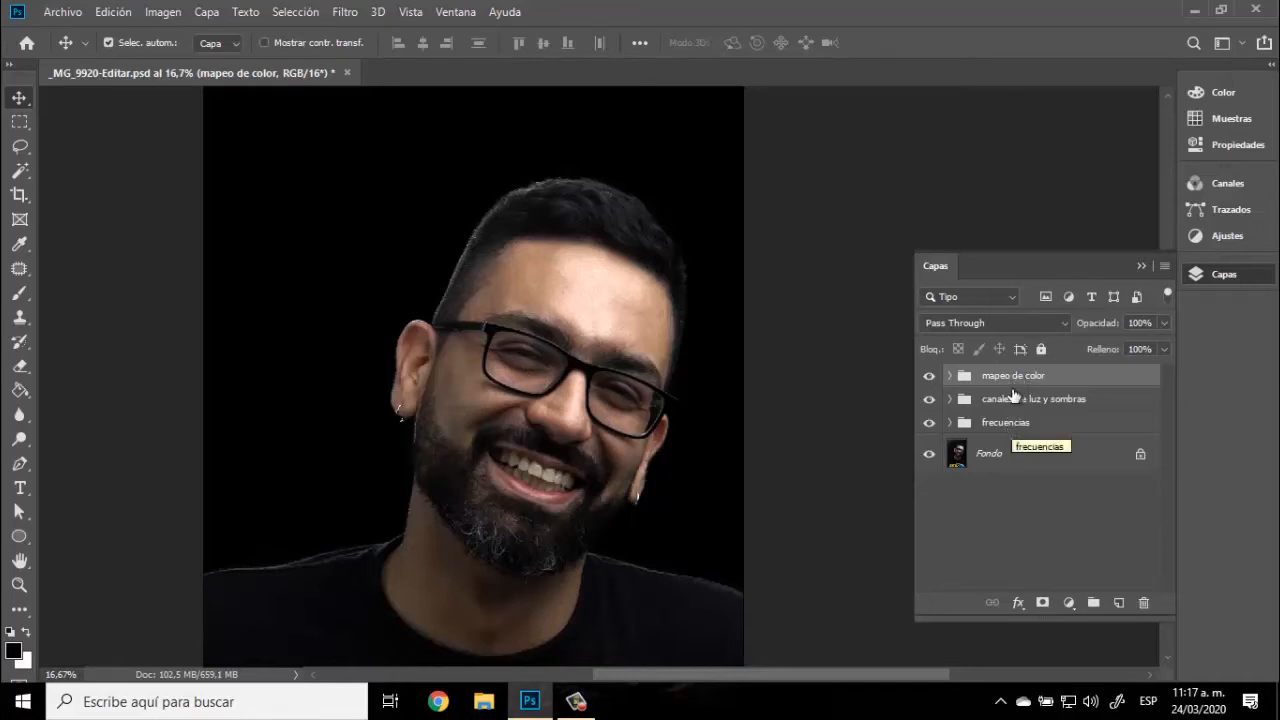
Step: Create a new layer group above mapeo de color and name it "dodge and burn"
left_click(1093, 603)
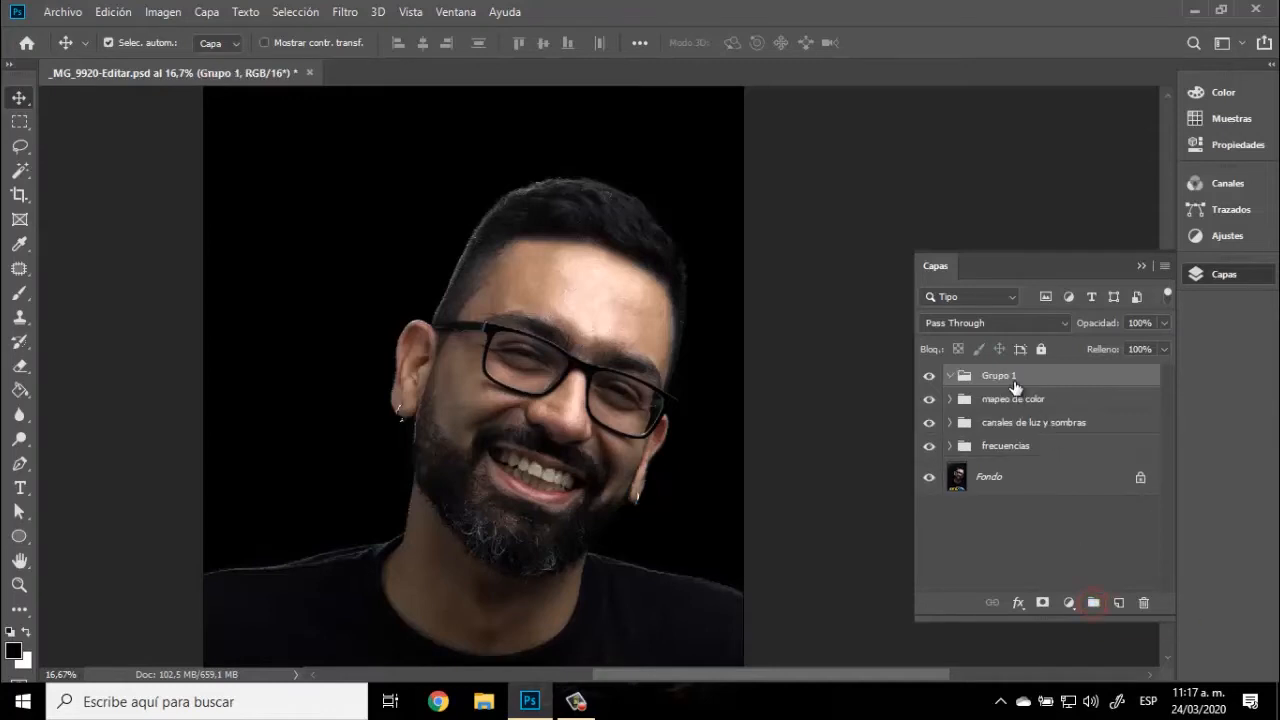
double_click(1000, 380)
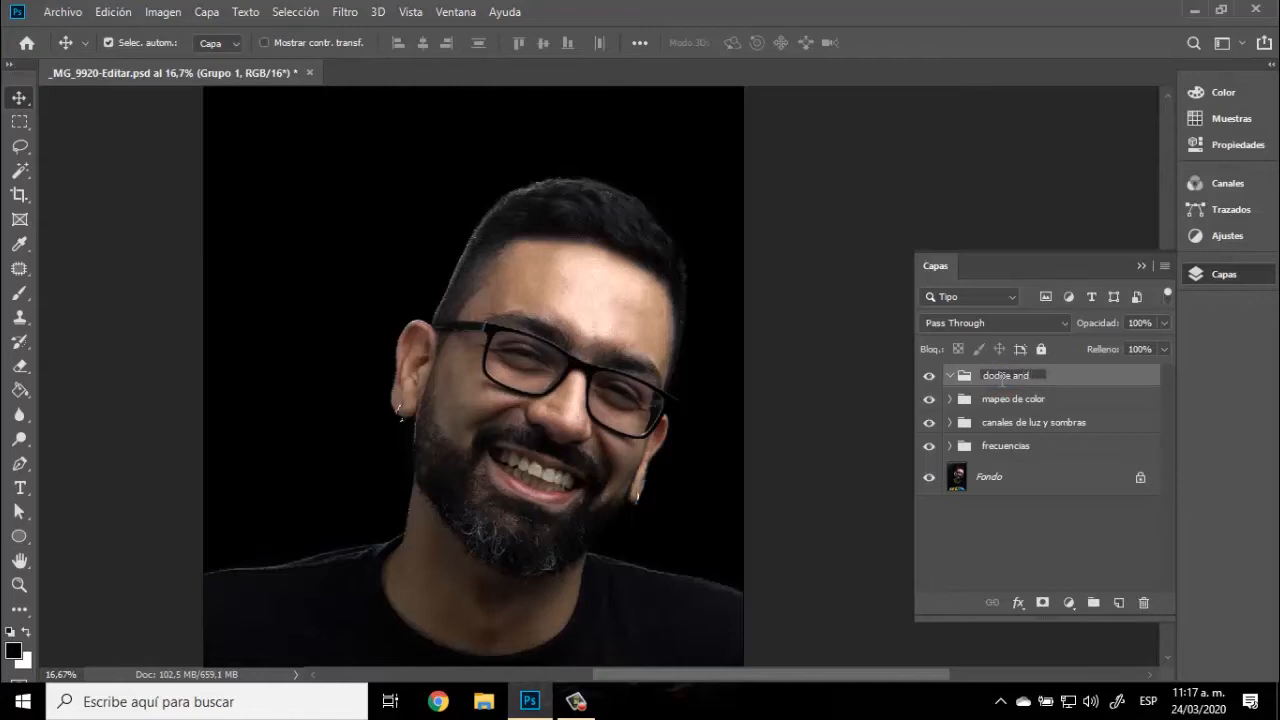
key("Return")
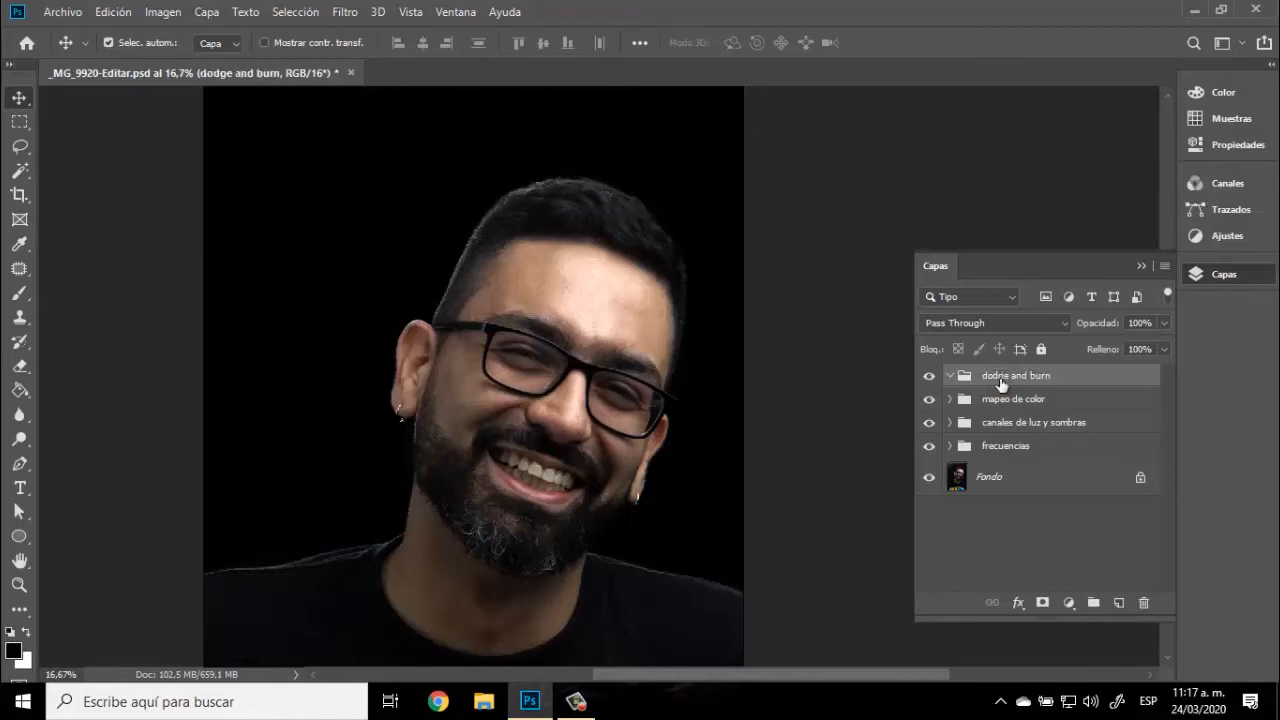
Step: Add a Black and White adjustment layer with default values inside the dodge and burn group
left_click(1069, 603)
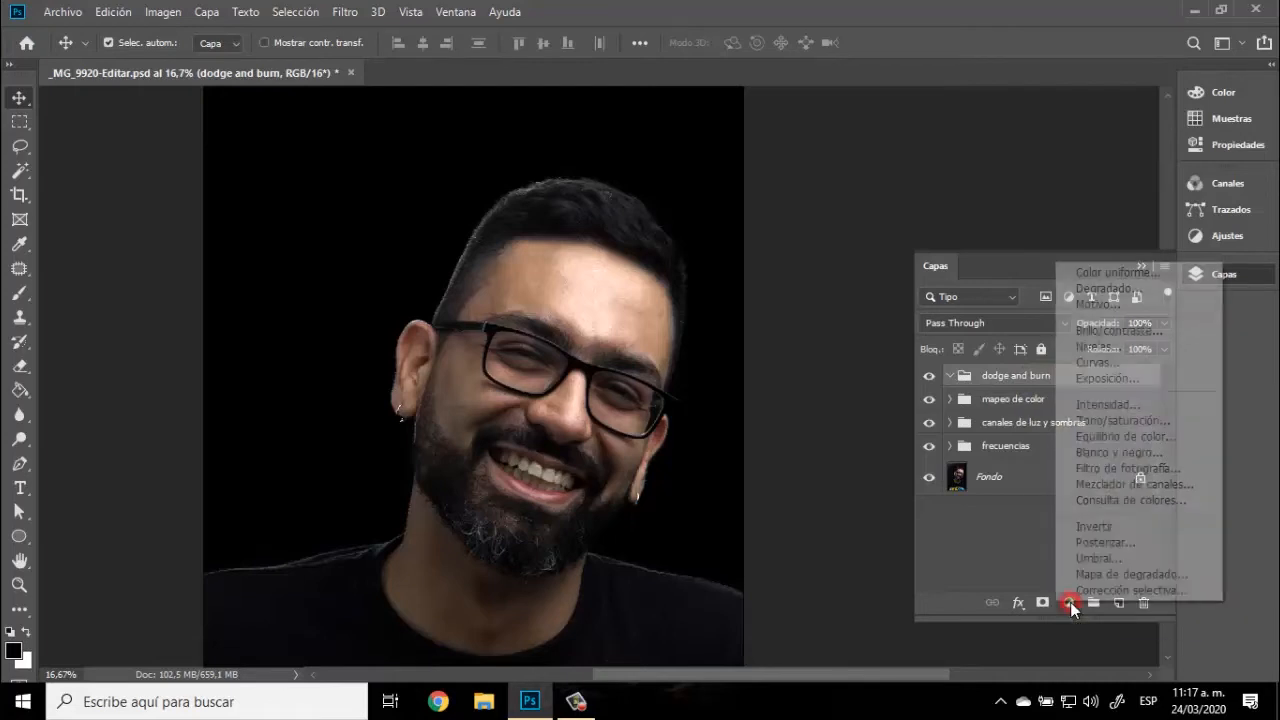
left_click(1107, 453)
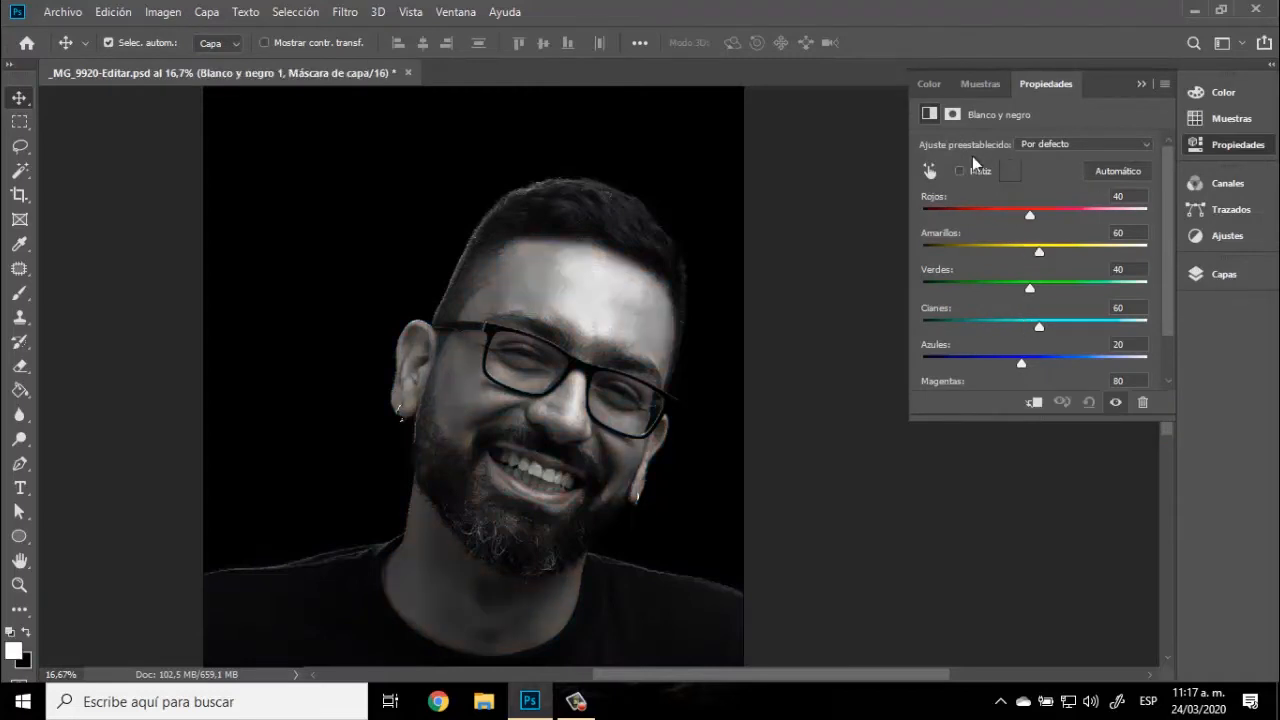
left_click(1142, 86)
left_click(1250, 278)
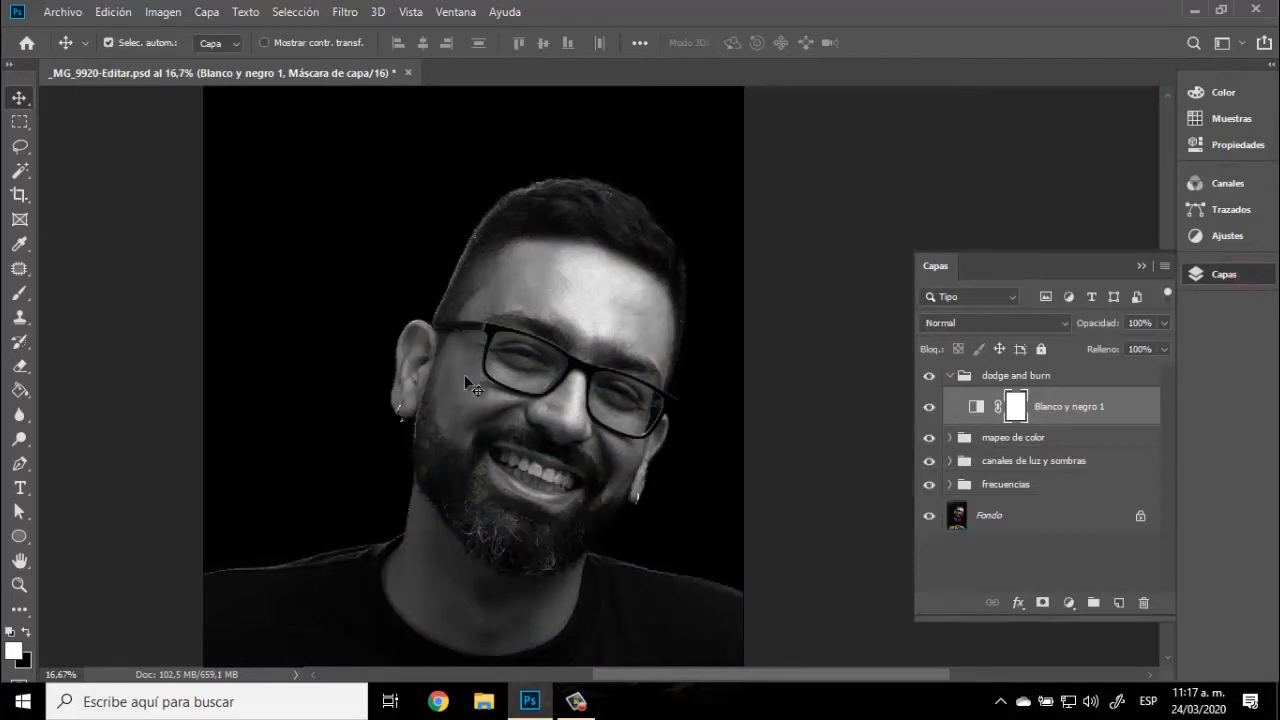
Step: Add a Curves adjustment layer above the Black and White layer and raise the curve at its lower quarter to brighten the image
left_click(19, 585)
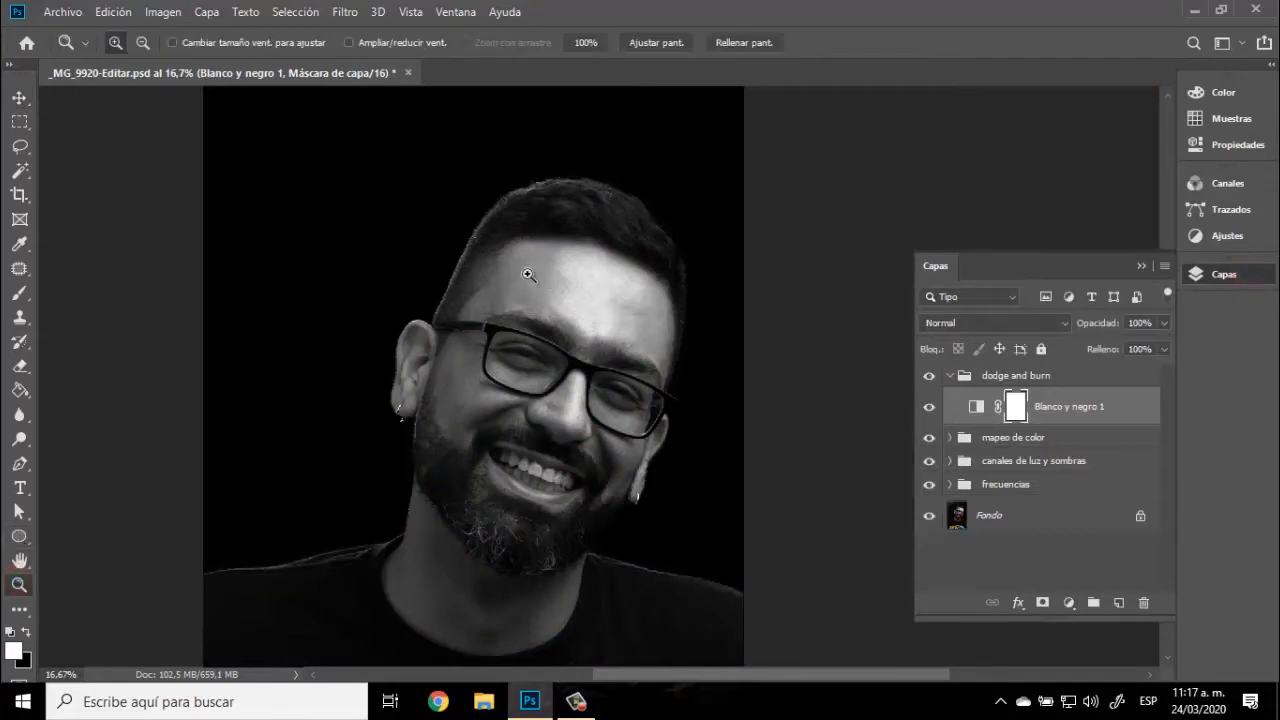
left_click_drag(527, 274, 735, 355)
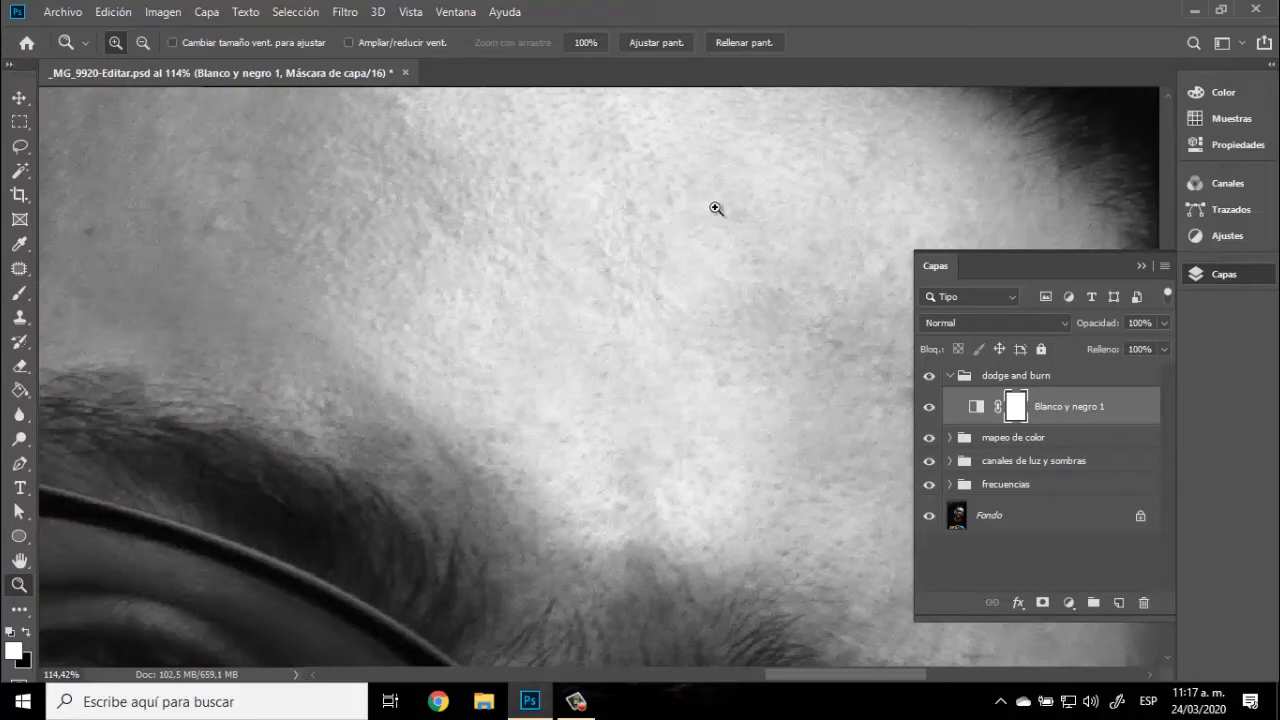
key("ctrl+1")
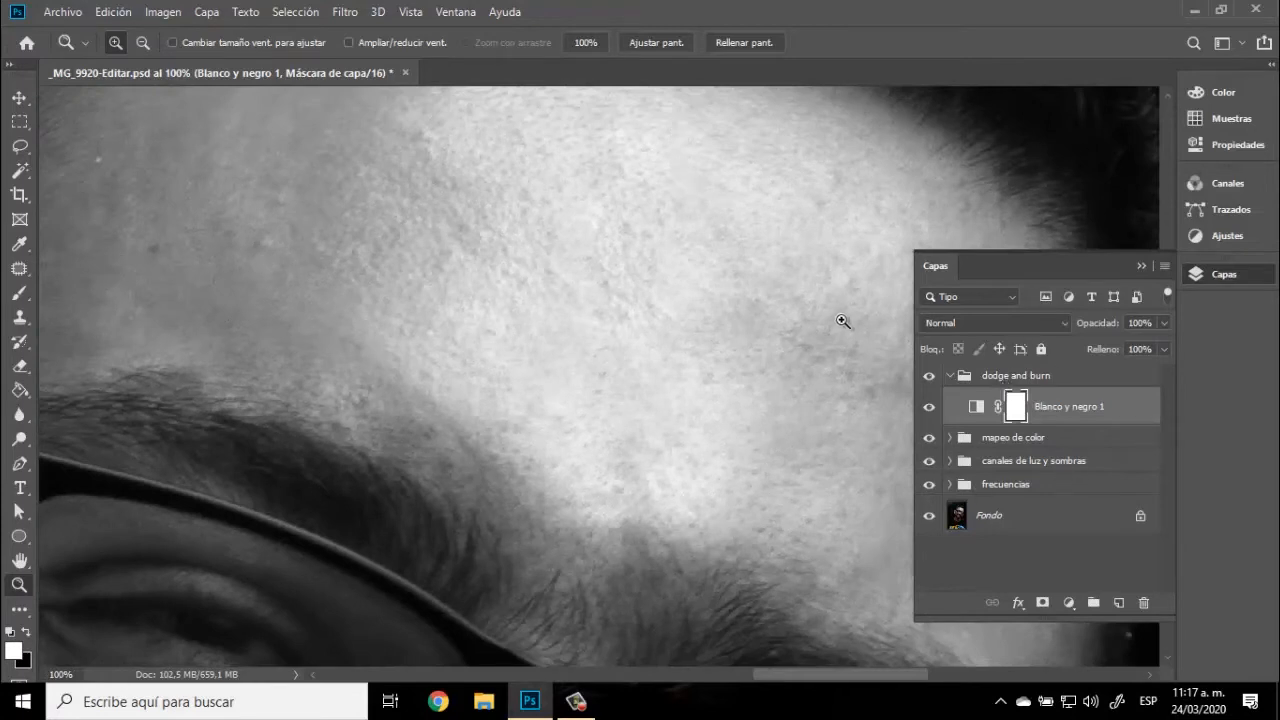
left_click(1067, 604)
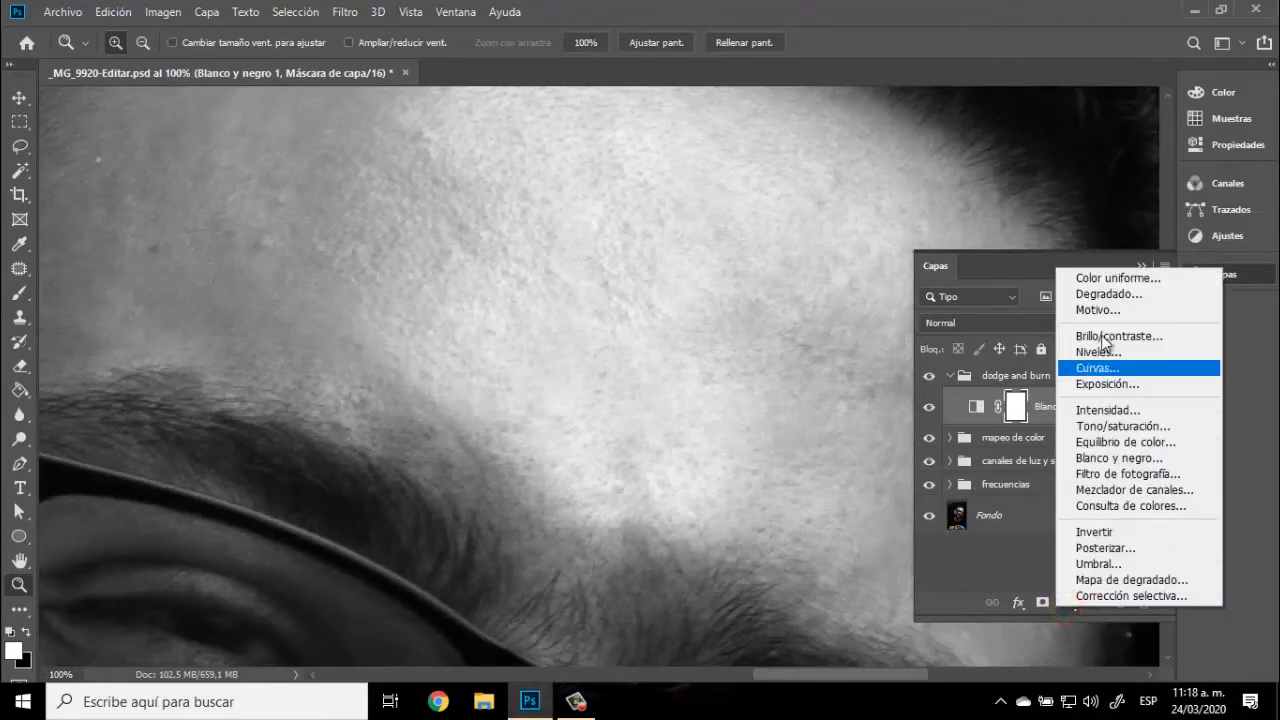
left_click(1100, 368)
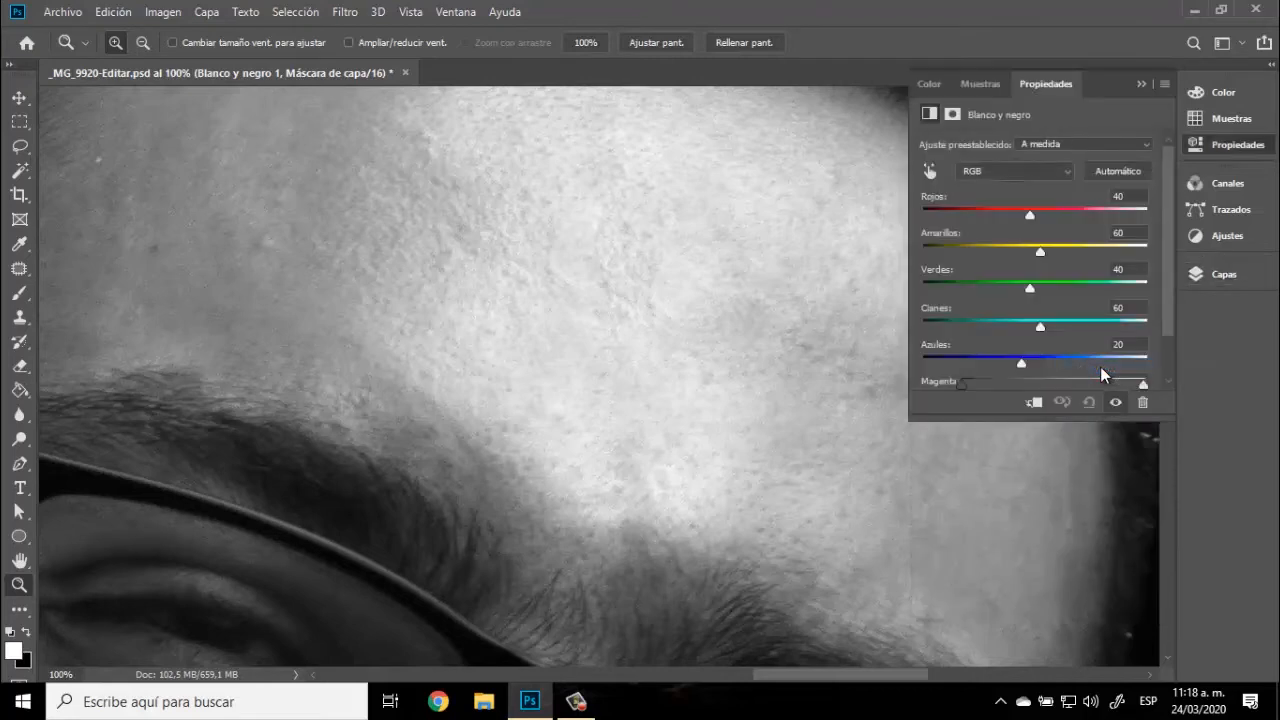
left_click(1007, 327)
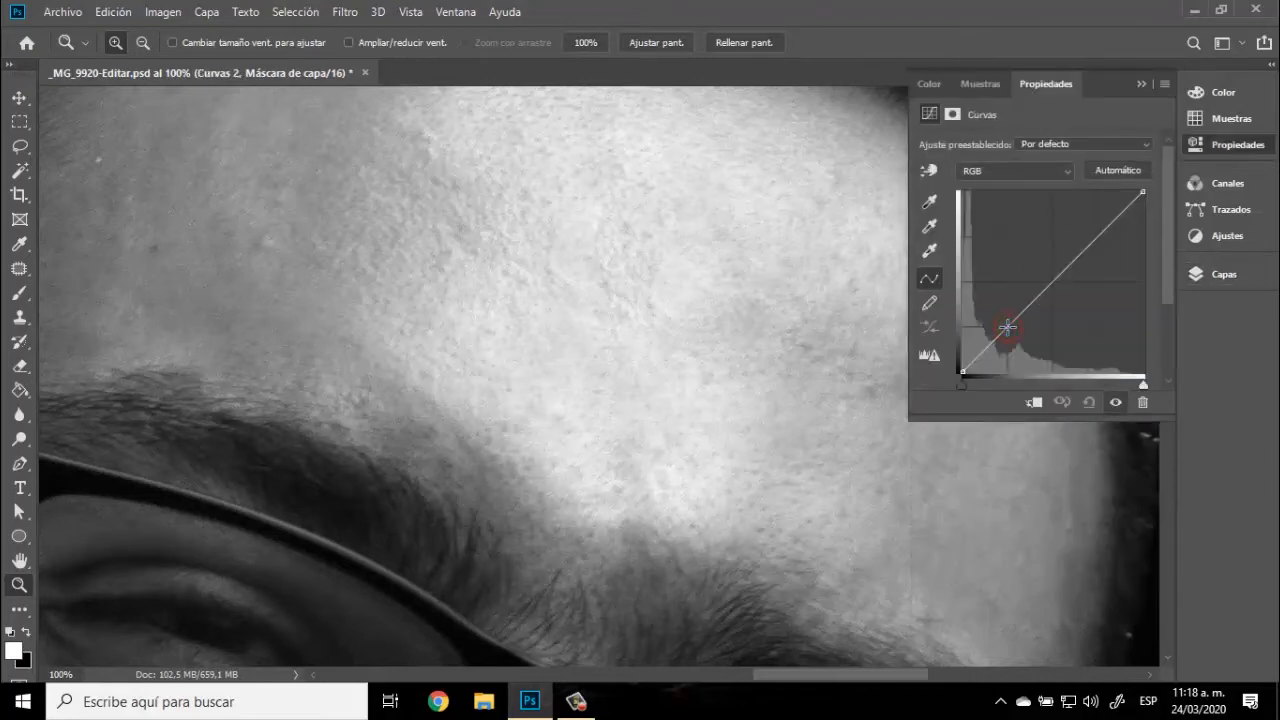
left_click_drag(1007, 327, 1006, 291)
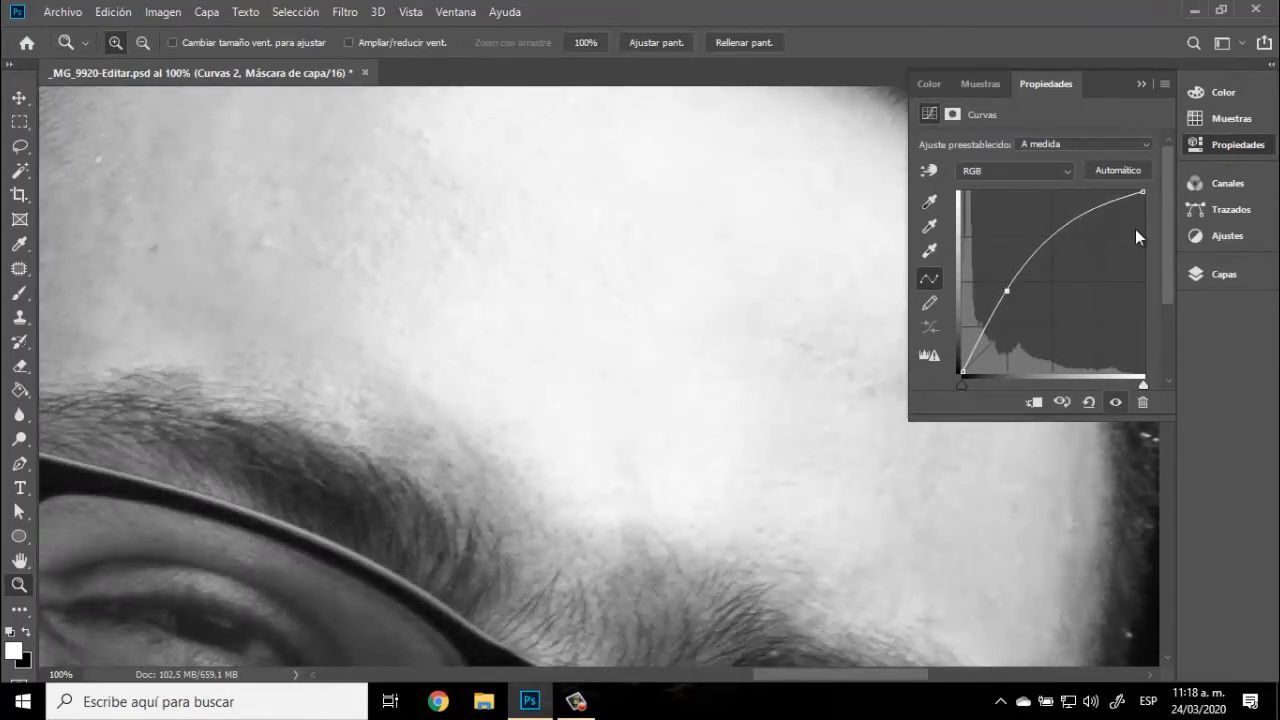
left_click(1137, 85)
Step: Invert the mask of the brightening Curves layer to black so that its effect is hidden
left_click(1156, 100, "alt")
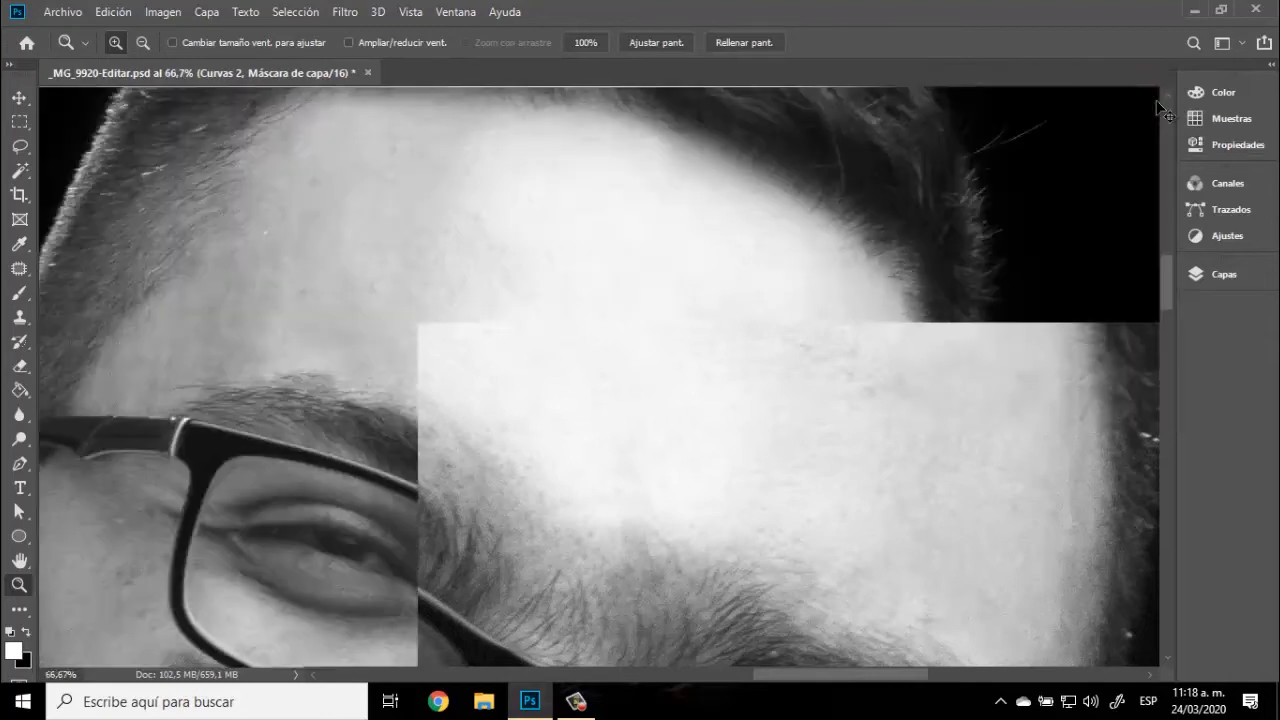
left_click(1156, 100, "alt")
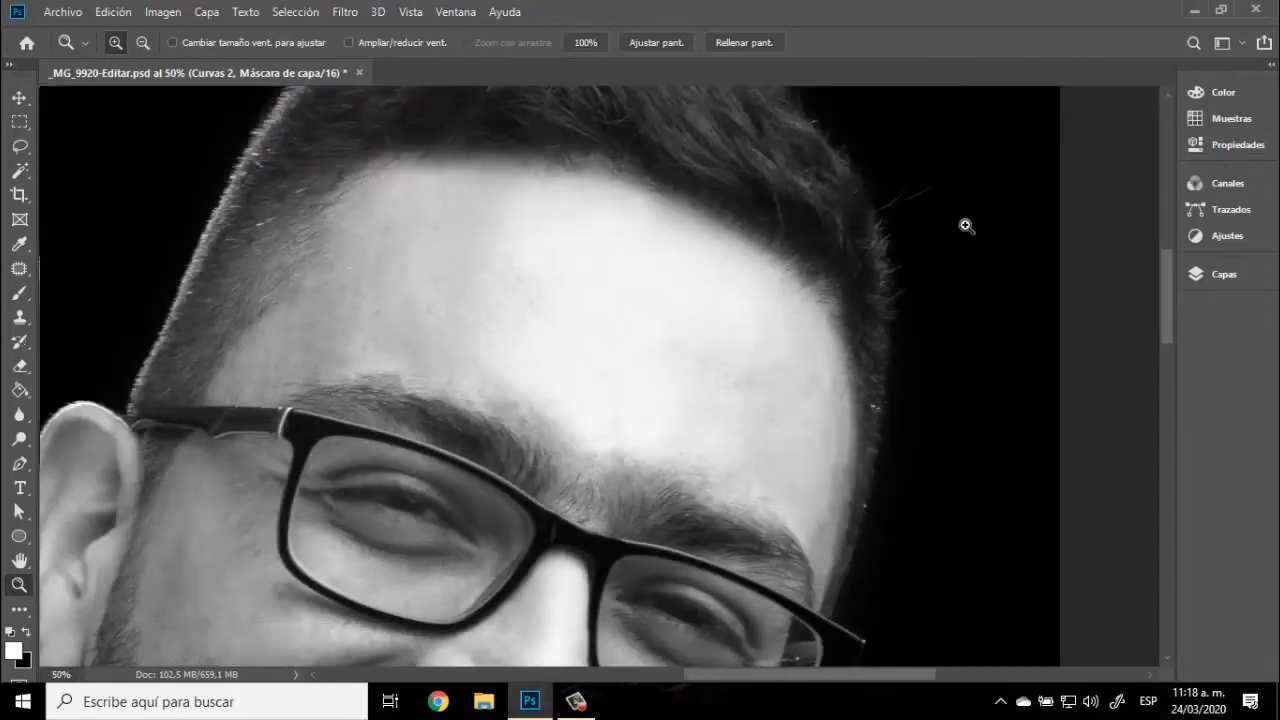
scroll(966, 226, "down", 2)
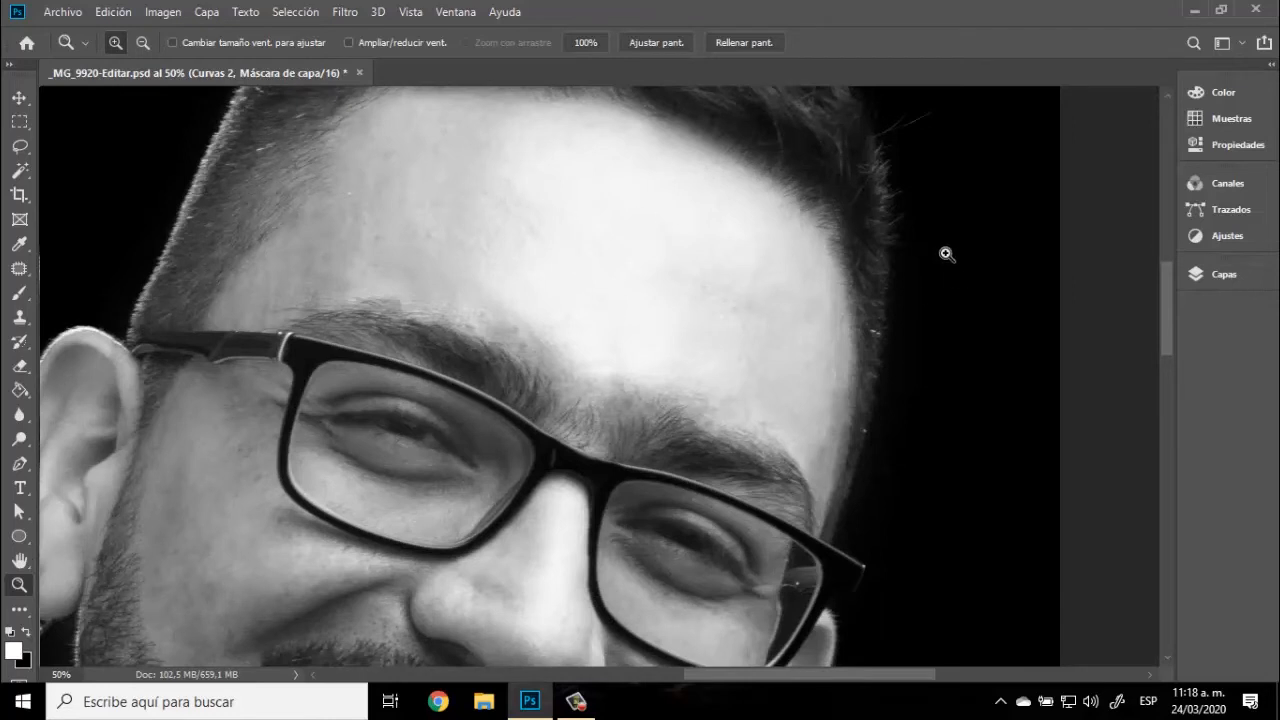
left_click(19, 97)
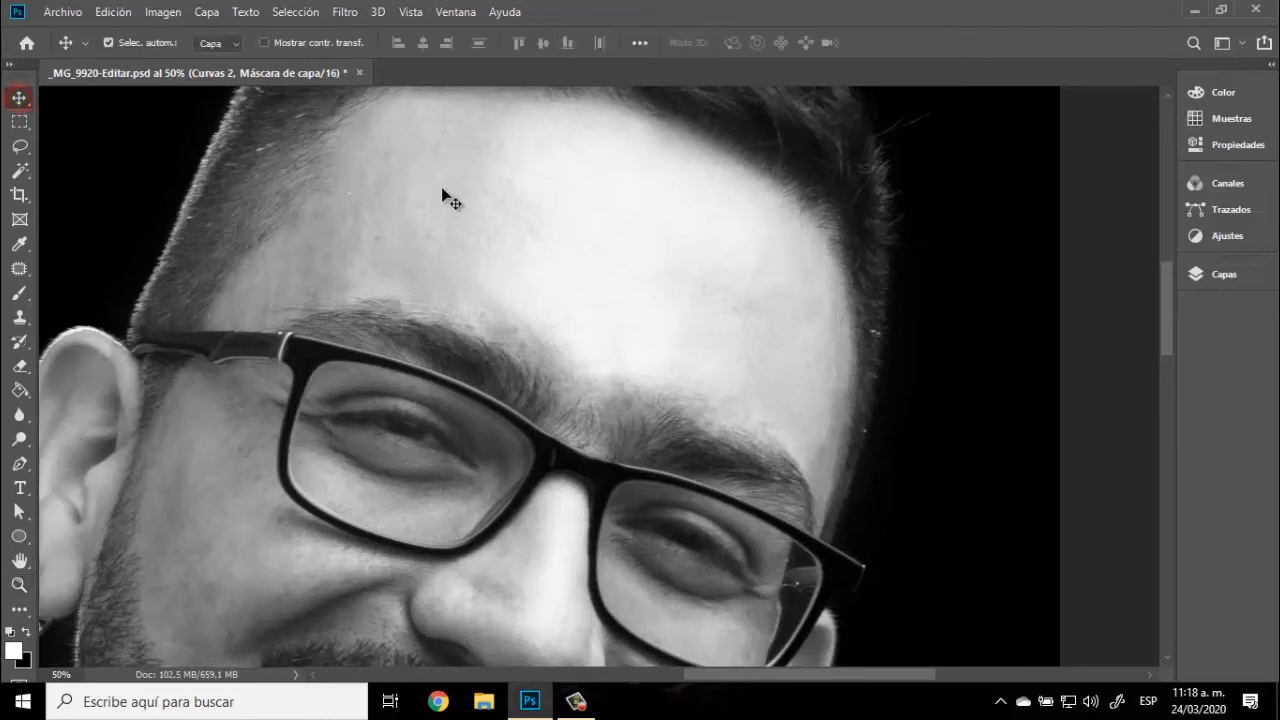
left_click(1241, 274)
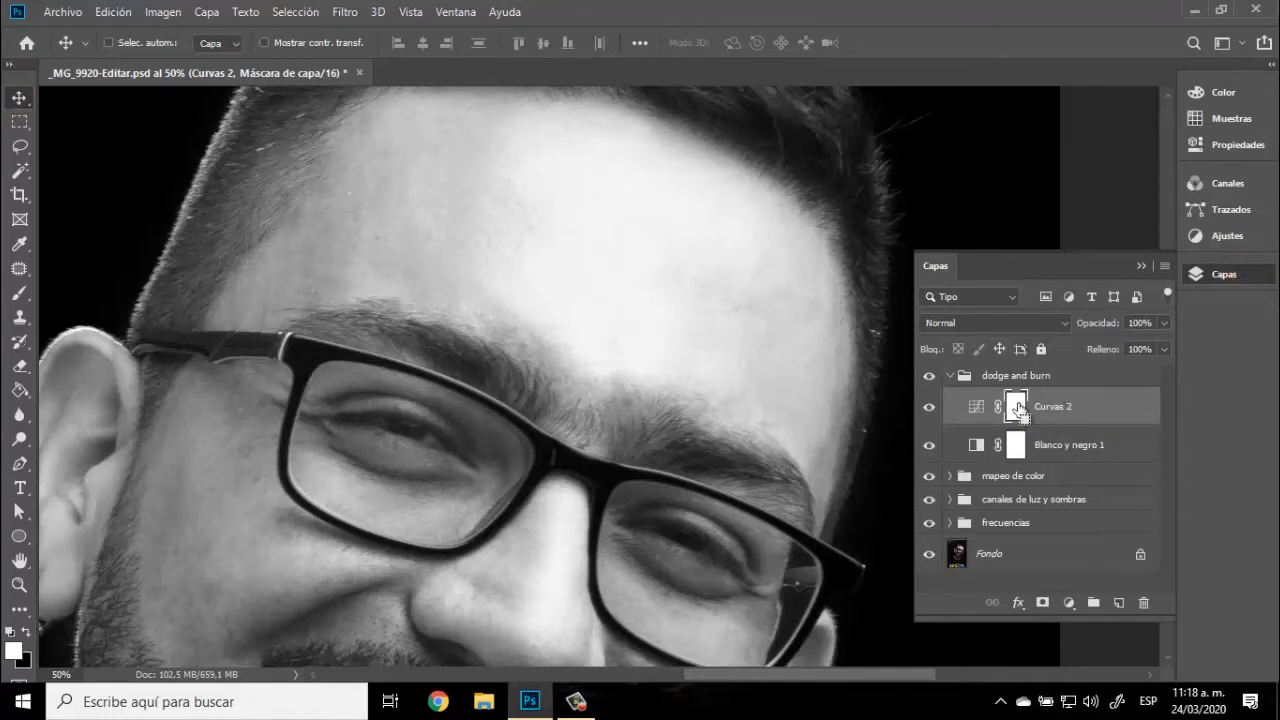
key("ctrl+i")
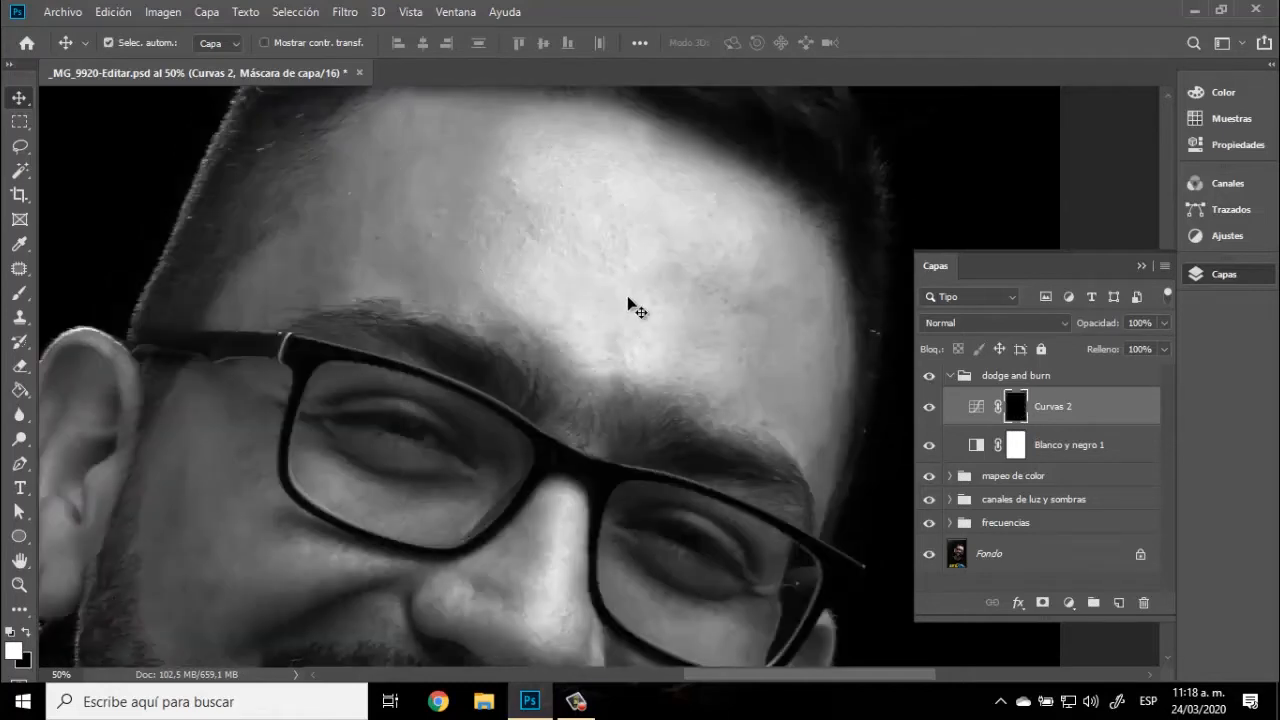
Step: Choose the Brush tool and set its opacity to 50%
left_click(19, 584)
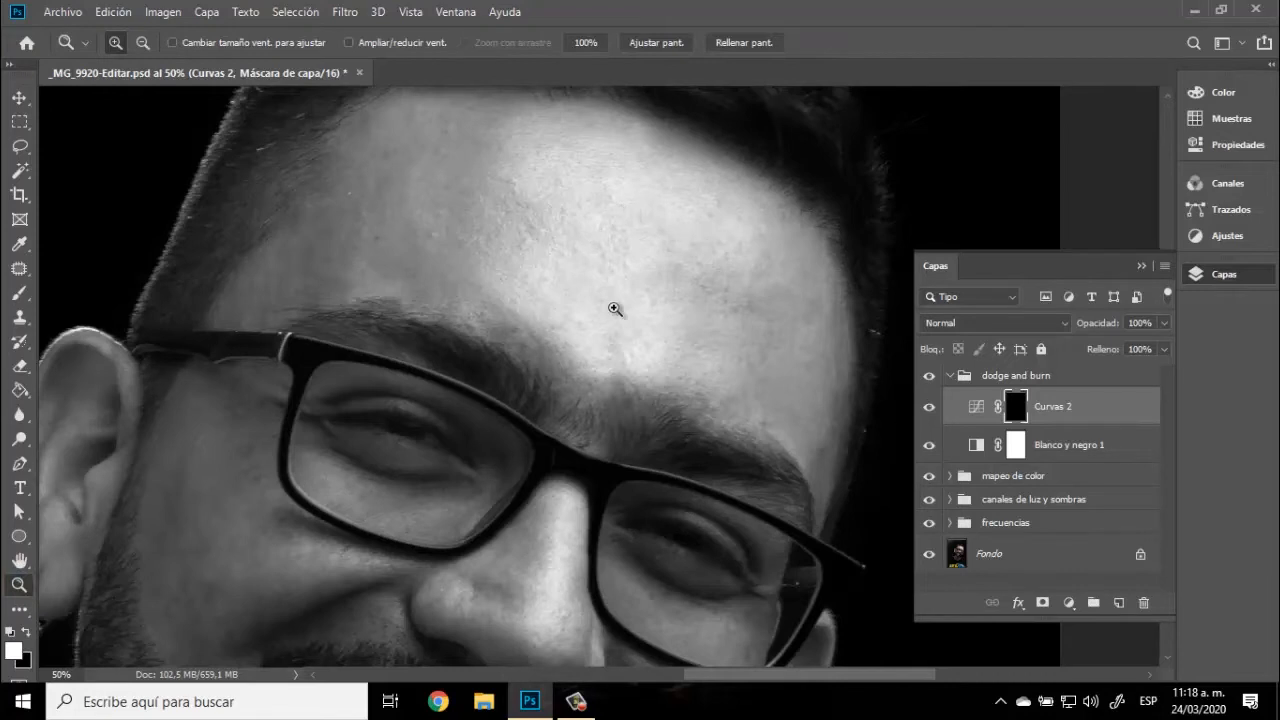
left_click(19, 293)
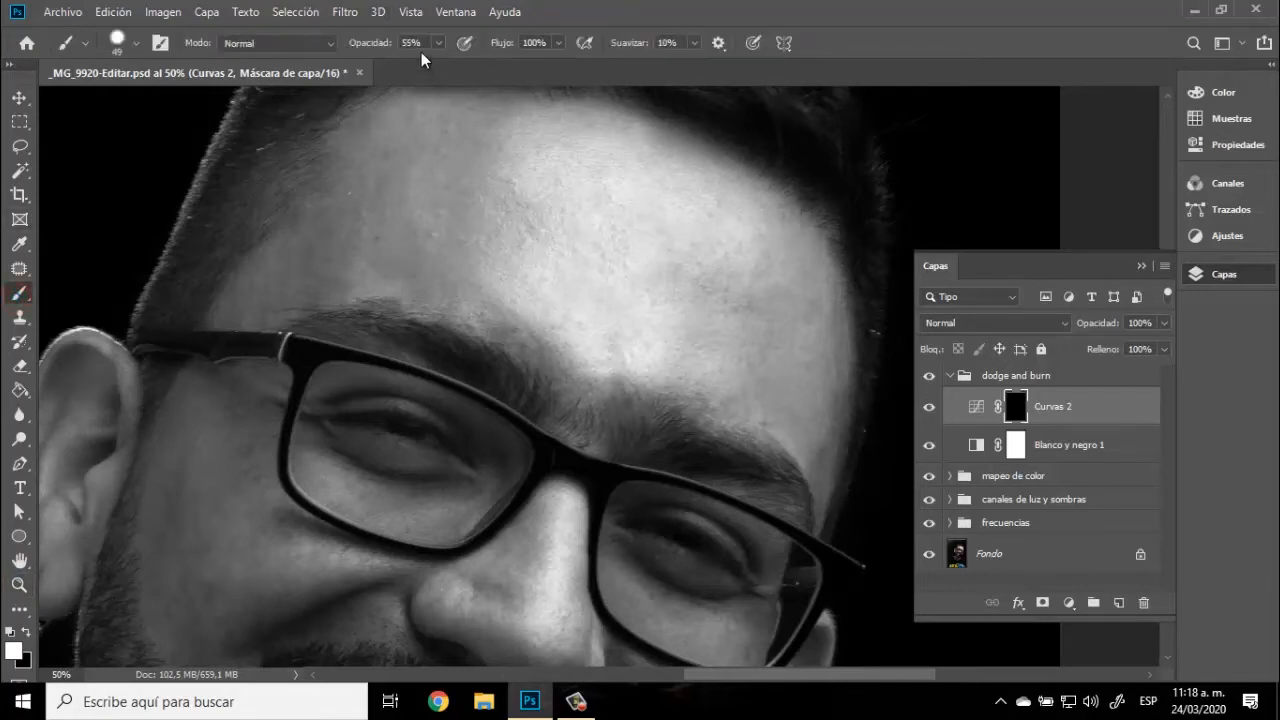
type("50")
key("Return")
Step: Set the brush size to 12 px and its hardness to 70% for detailed work on the forehead skin
scroll(773, 308, "up", 3)
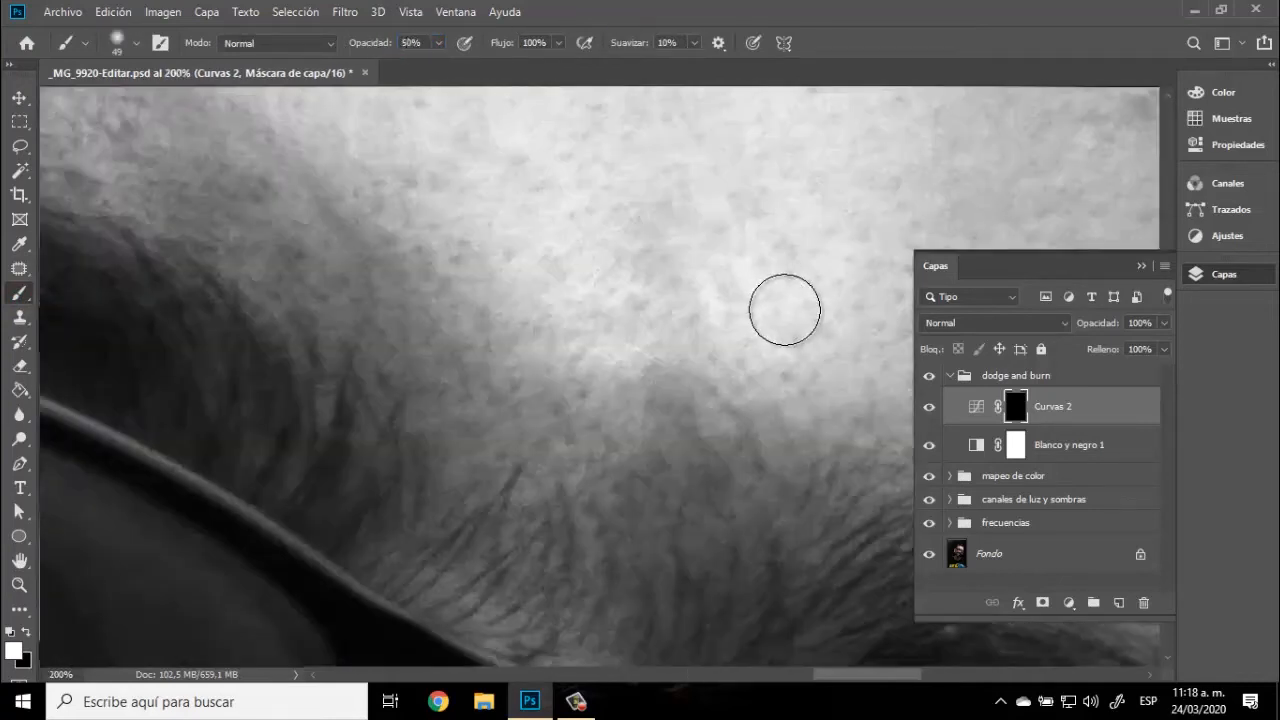
right_click(786, 309)
left_click_drag(897, 360, 892, 357)
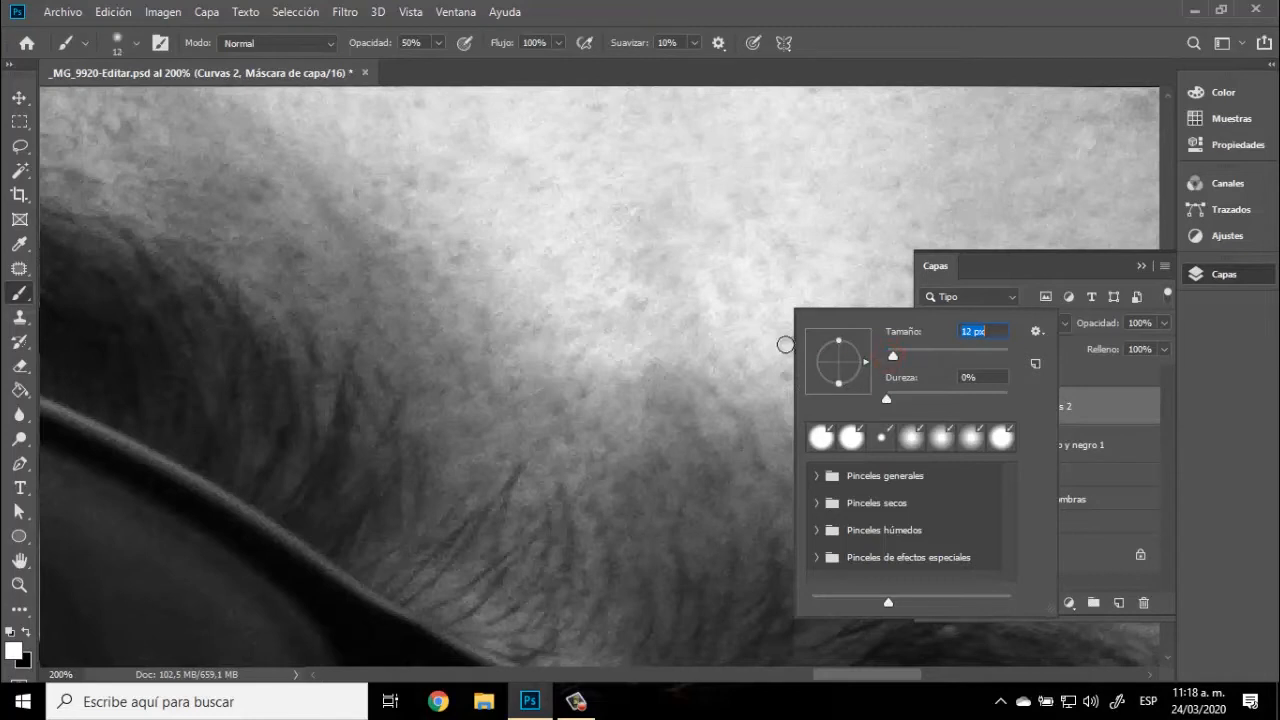
left_click(743, 329)
left_click(578, 286)
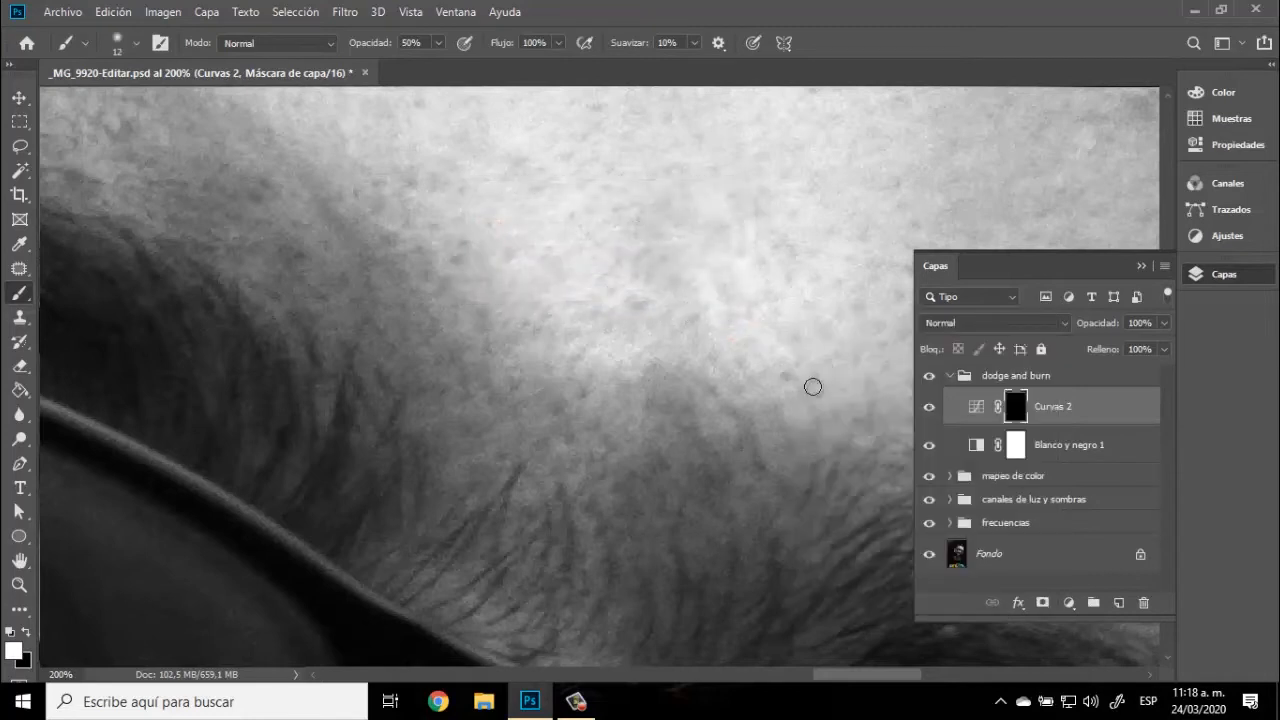
right_click(930, 378)
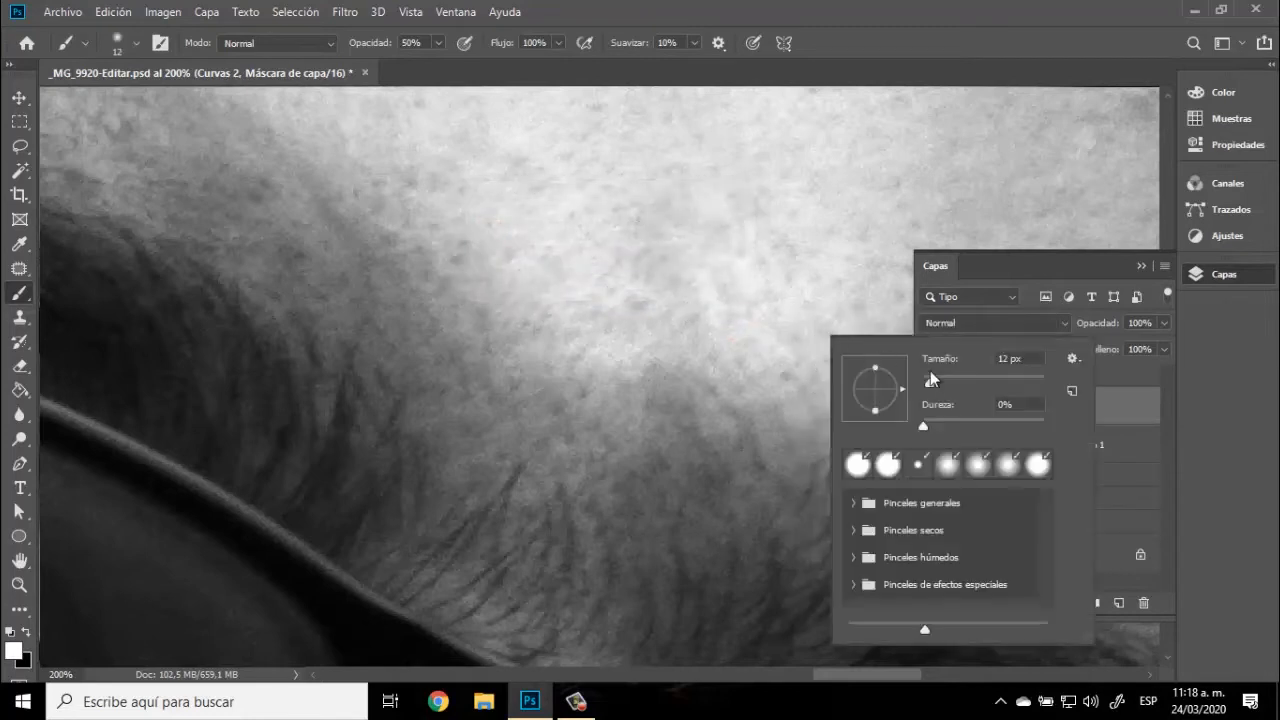
left_click(985, 421)
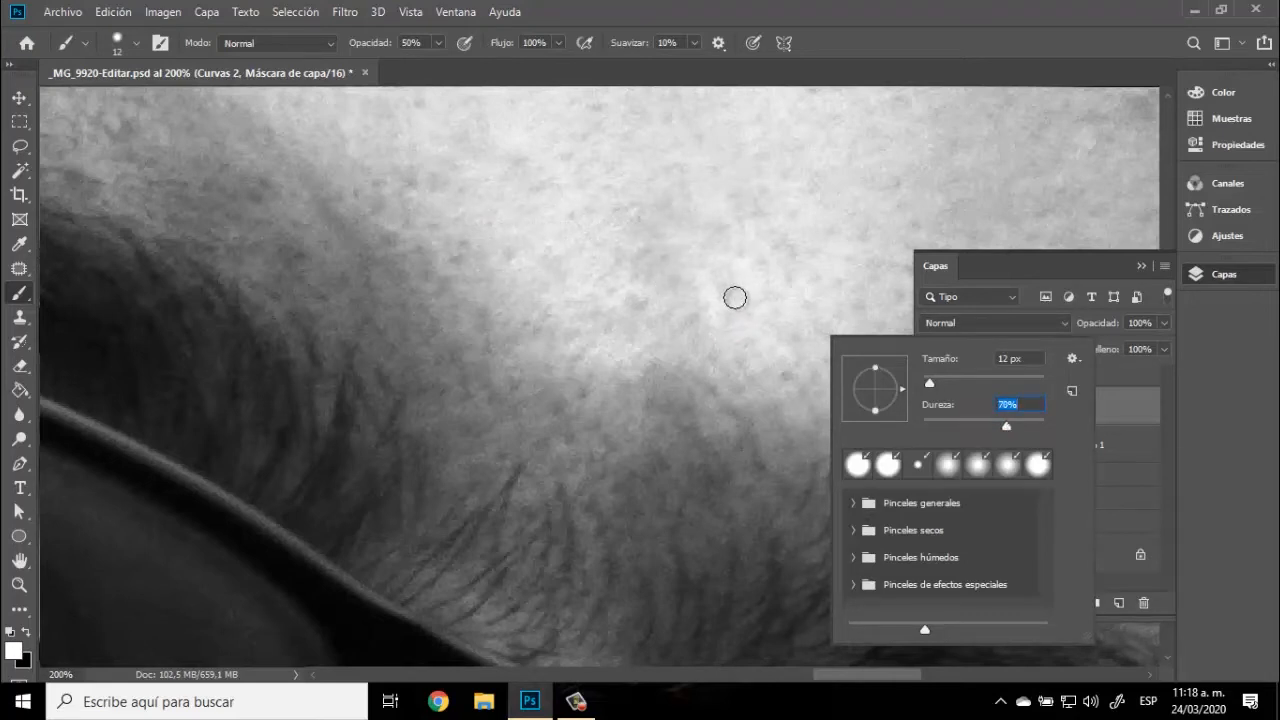
left_click(729, 288)
Step: Lighten the small dark spots above the inner eyebrow by dabbing white on the Curvas 2 mask with an 8 px brush
left_click(789, 371)
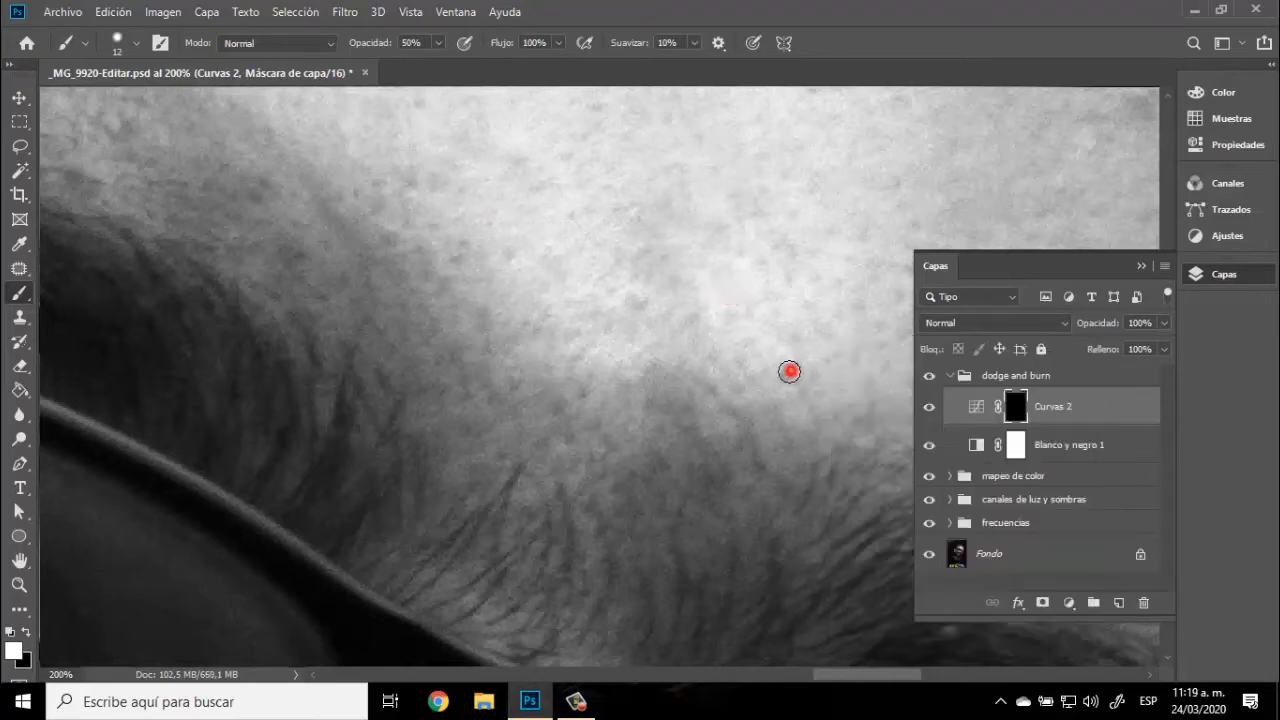
mouse_move(806, 319)
left_mouse_down()
mouse_move(640, 349)
mouse_move(549, 394)
left_mouse_up()
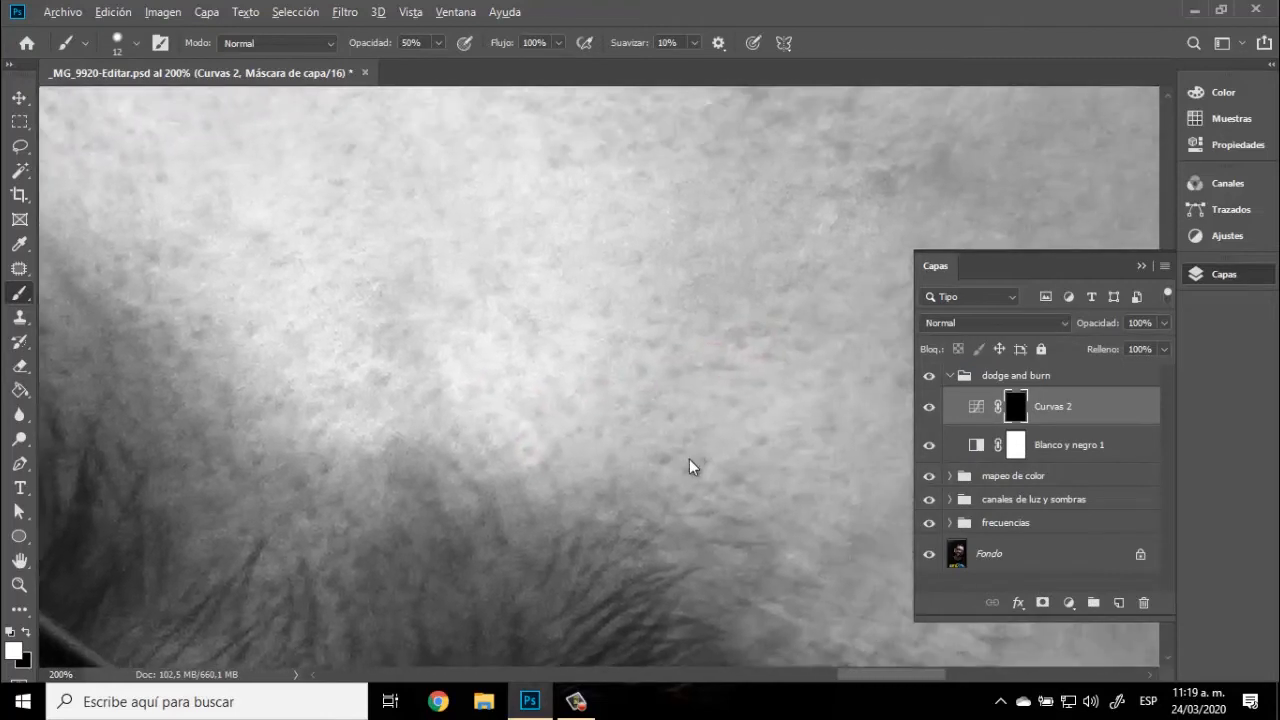
left_click_drag(689, 459, 674, 458)
left_click(689, 491)
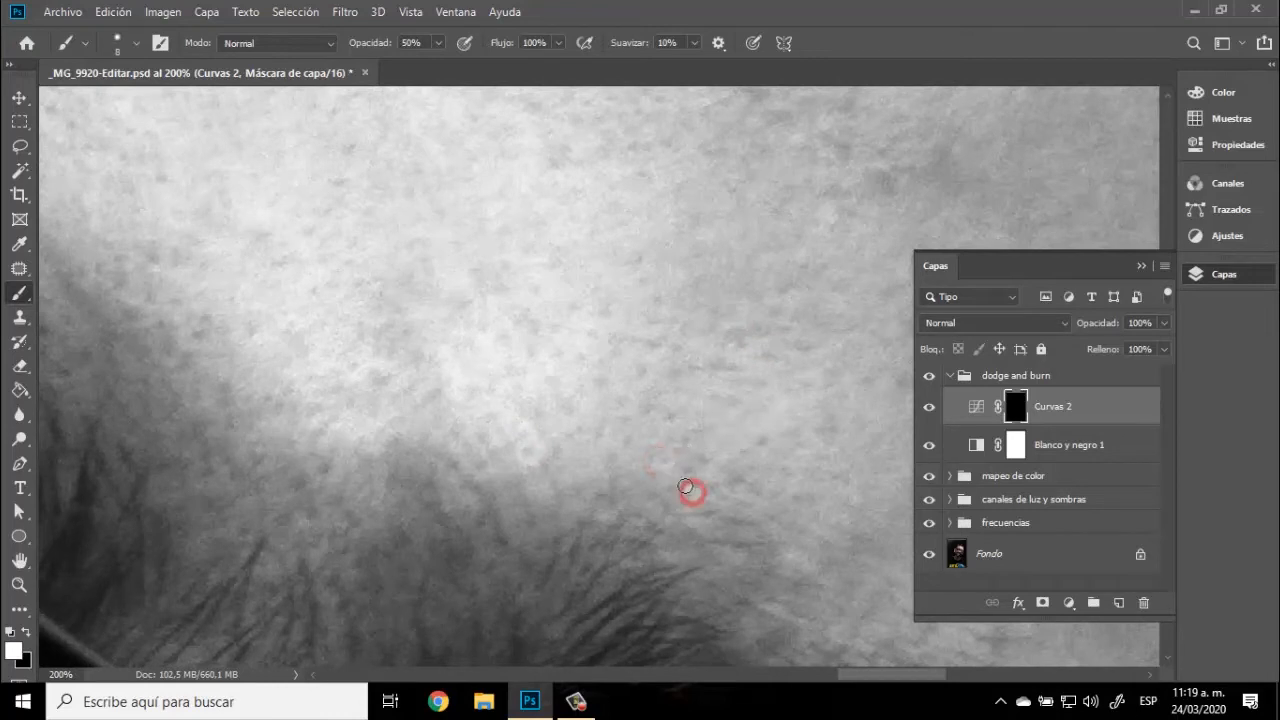
left_click(688, 473)
left_click(700, 457)
left_click(689, 443)
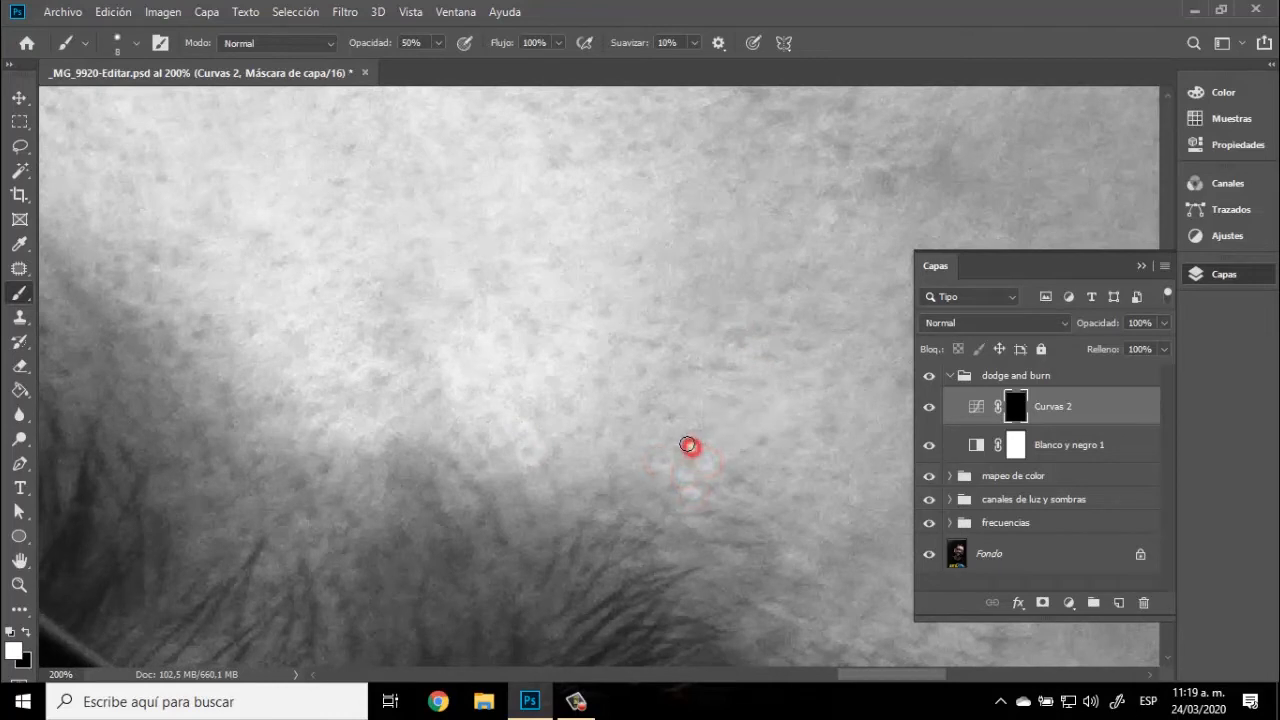
left_click(768, 443)
left_click(648, 409)
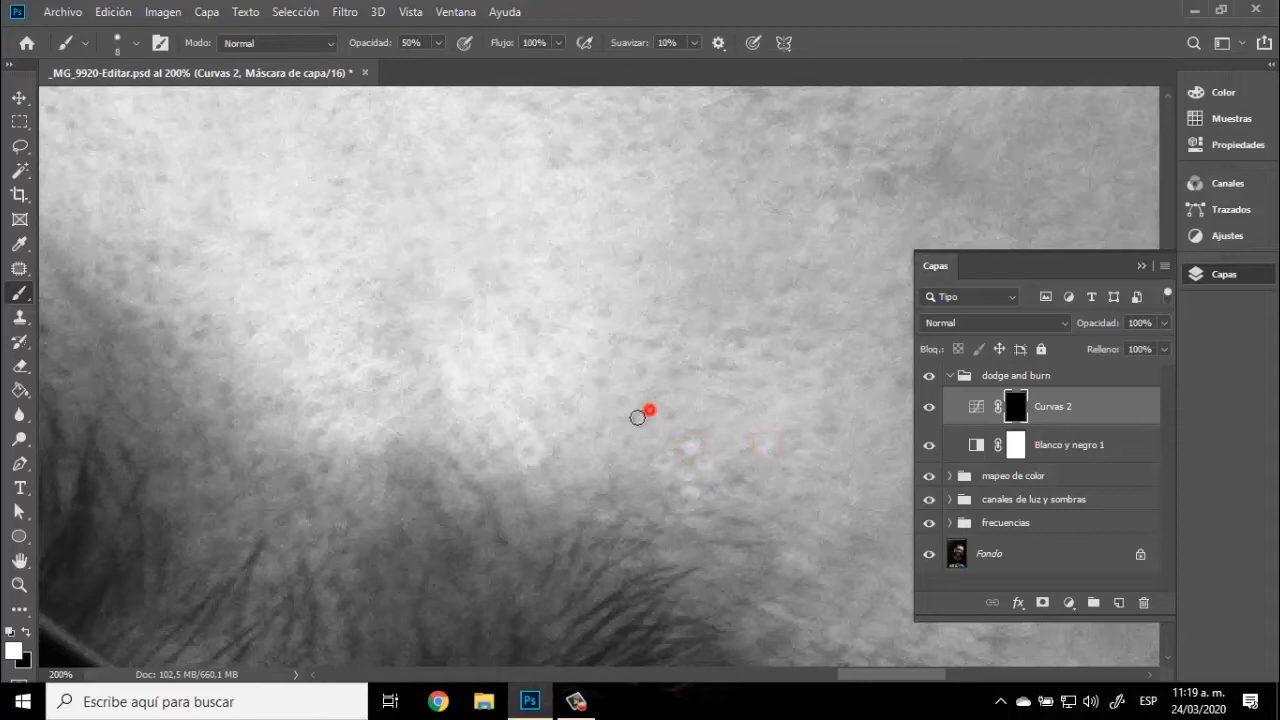
left_click(631, 437)
left_click(626, 423)
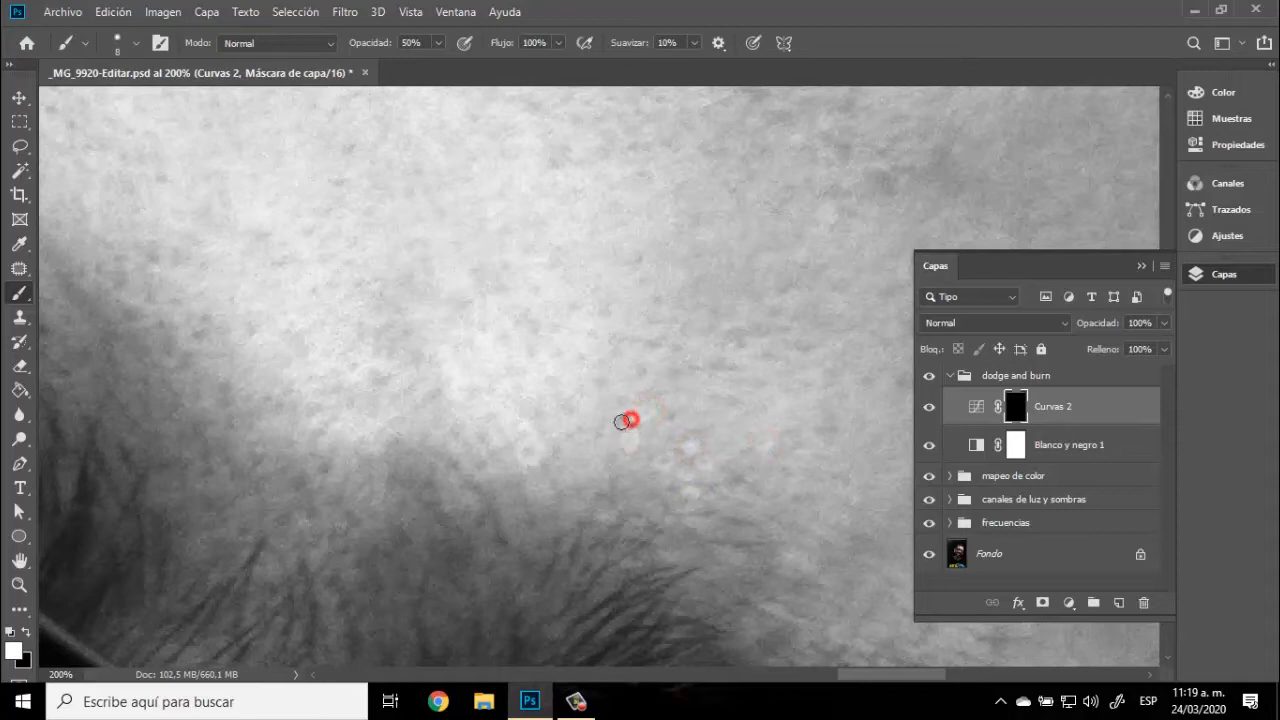
left_click(601, 434)
left_click(577, 429)
left_click(571, 434)
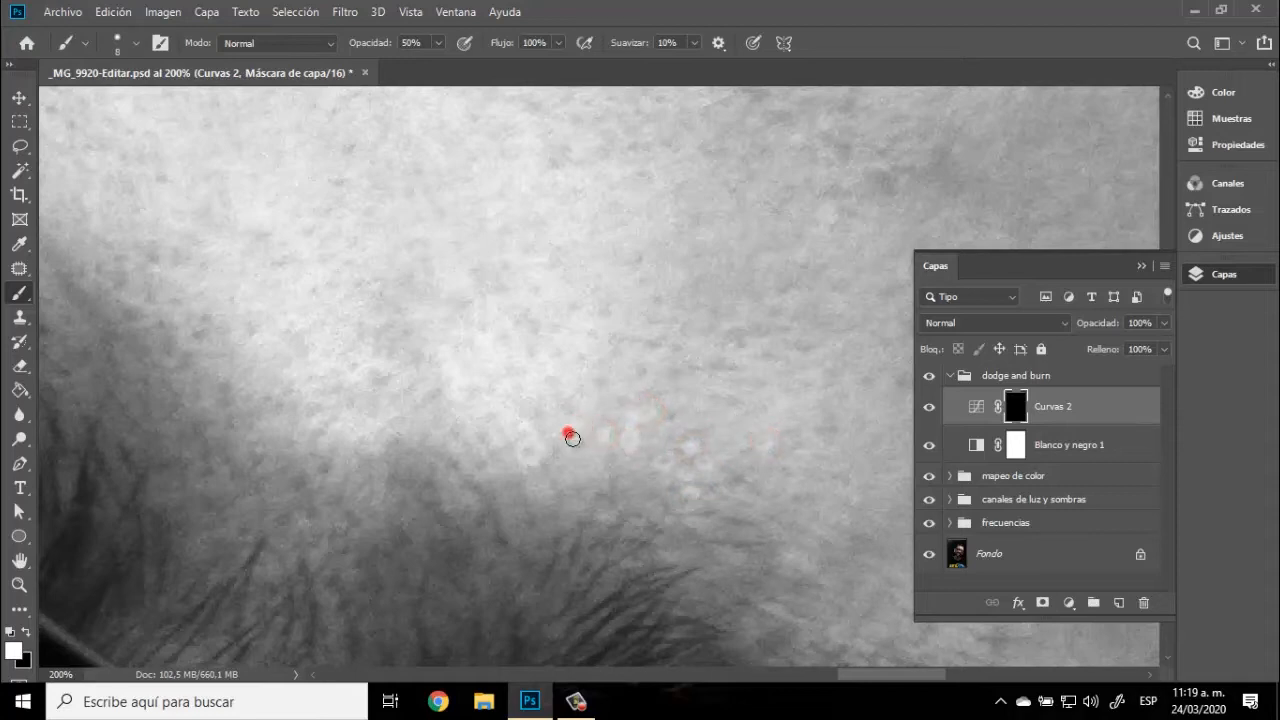
left_click(575, 410)
left_click(557, 411)
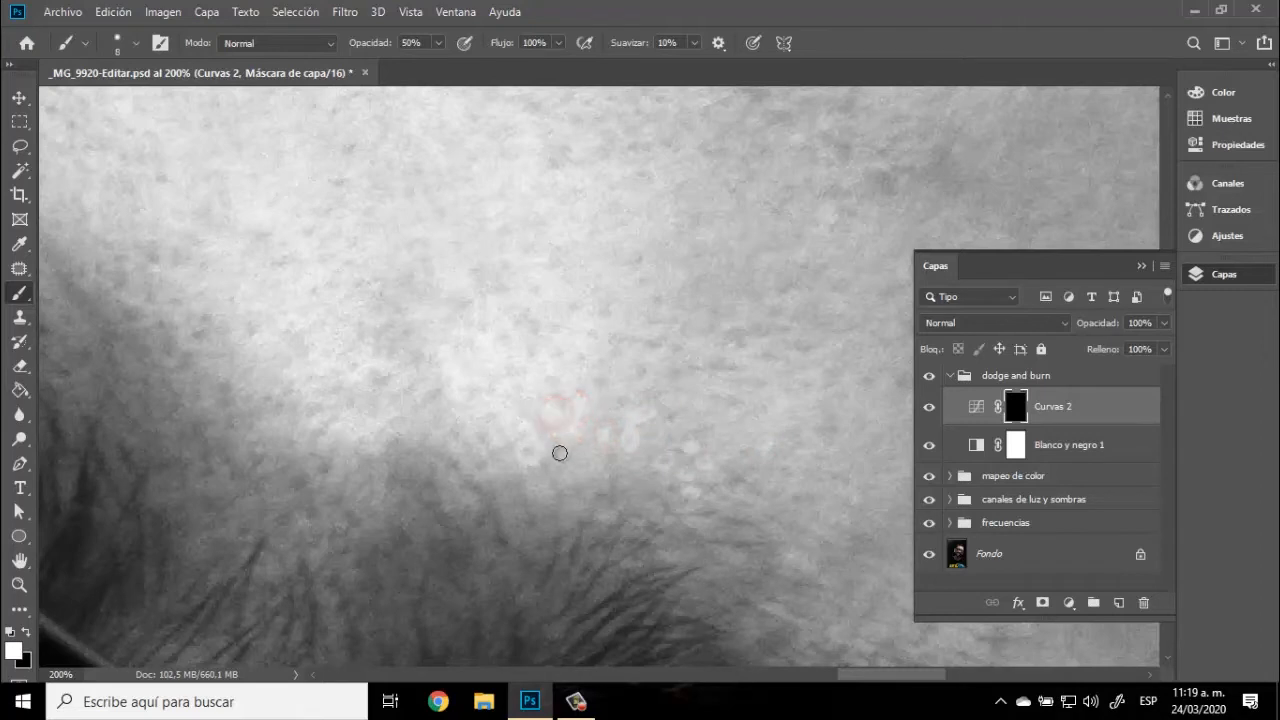
left_click(527, 450)
left_click(489, 437)
left_click(487, 462)
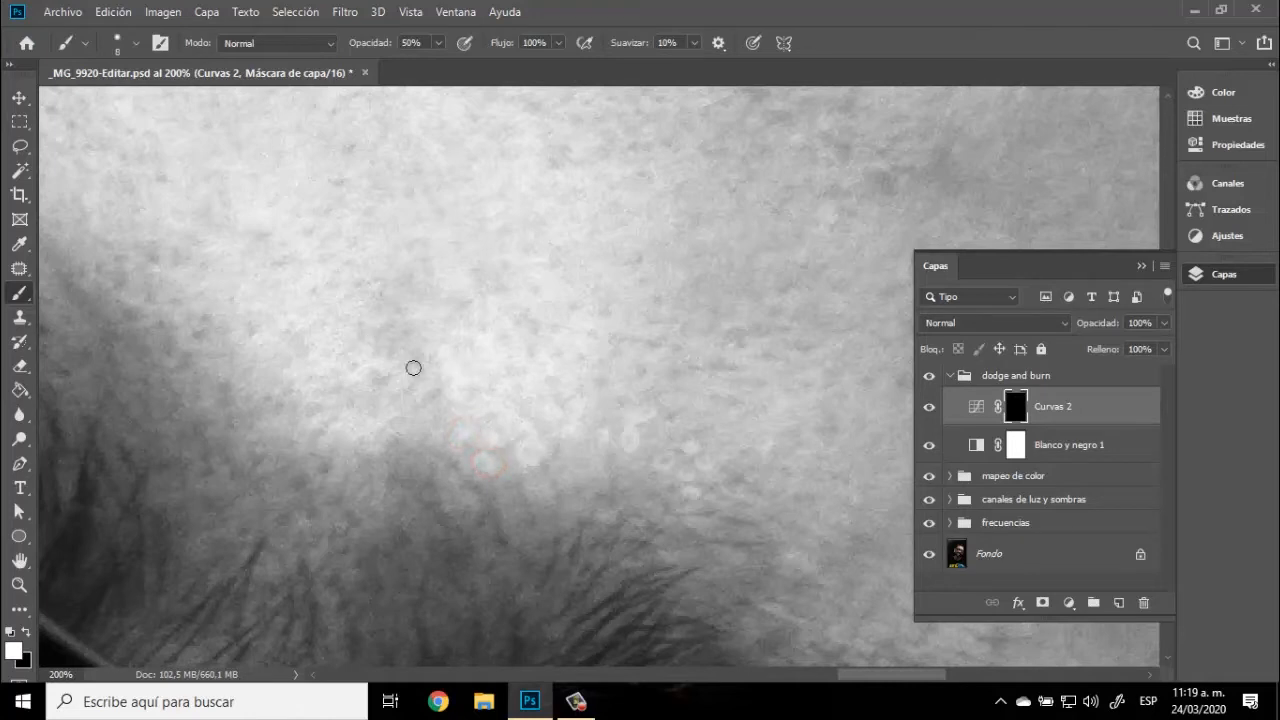
left_click(372, 381)
Step: Dab white on the Curvas 2 mask over the darker pores in the middle of the forehead
mouse_move(626, 234)
left_mouse_down()
mouse_move(557, 531)
mouse_move(574, 369)
mouse_move(766, 440)
left_mouse_up()
left_click_drag(637, 300, 663, 366)
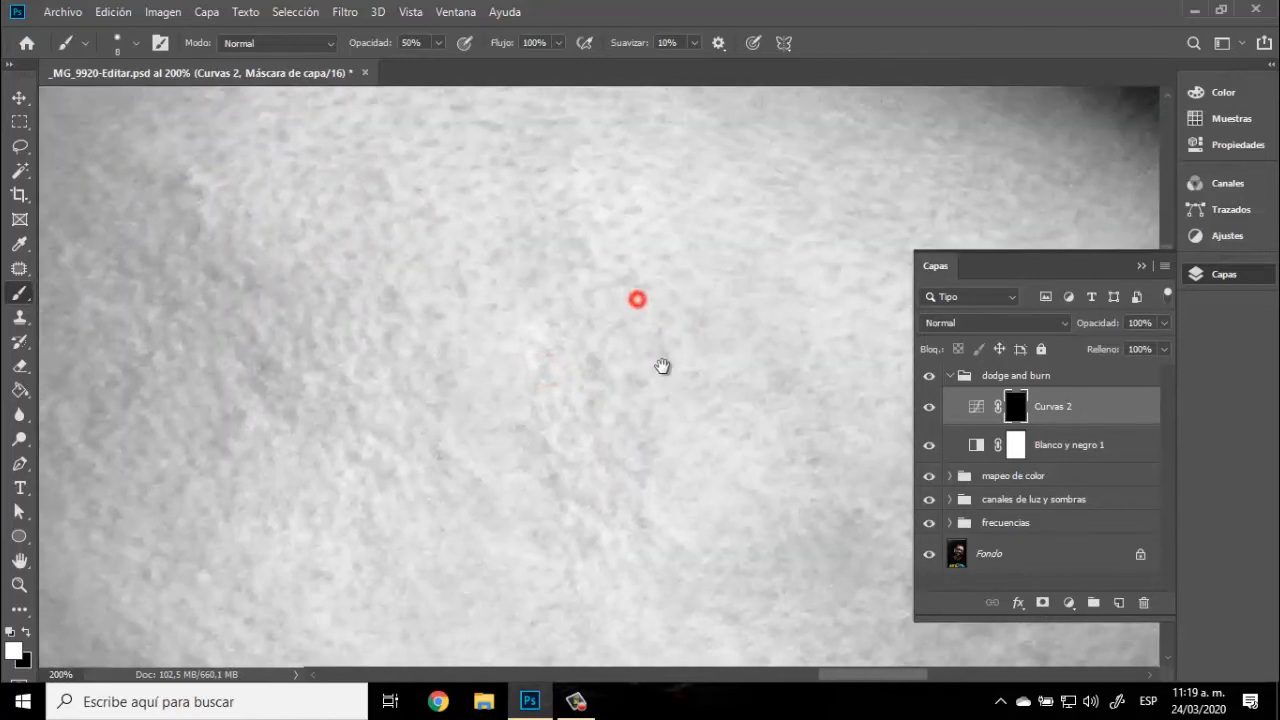
left_click(596, 361)
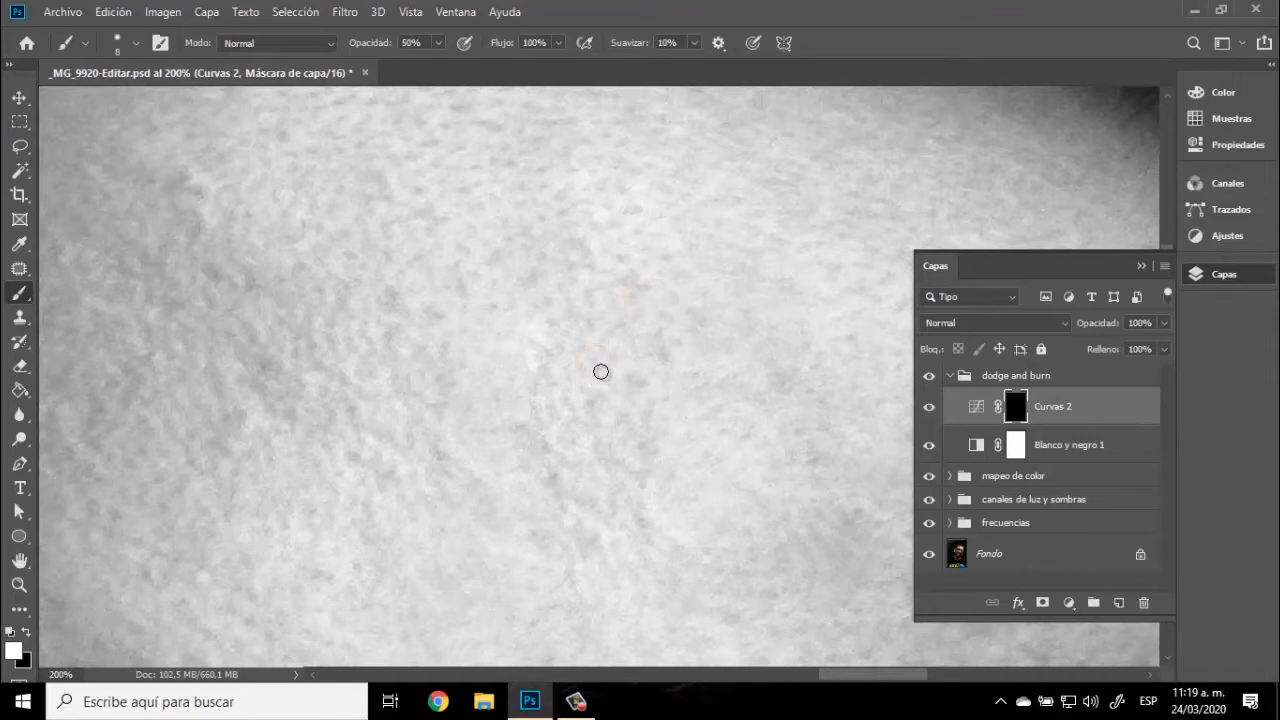
left_click(643, 383)
left_click(648, 414)
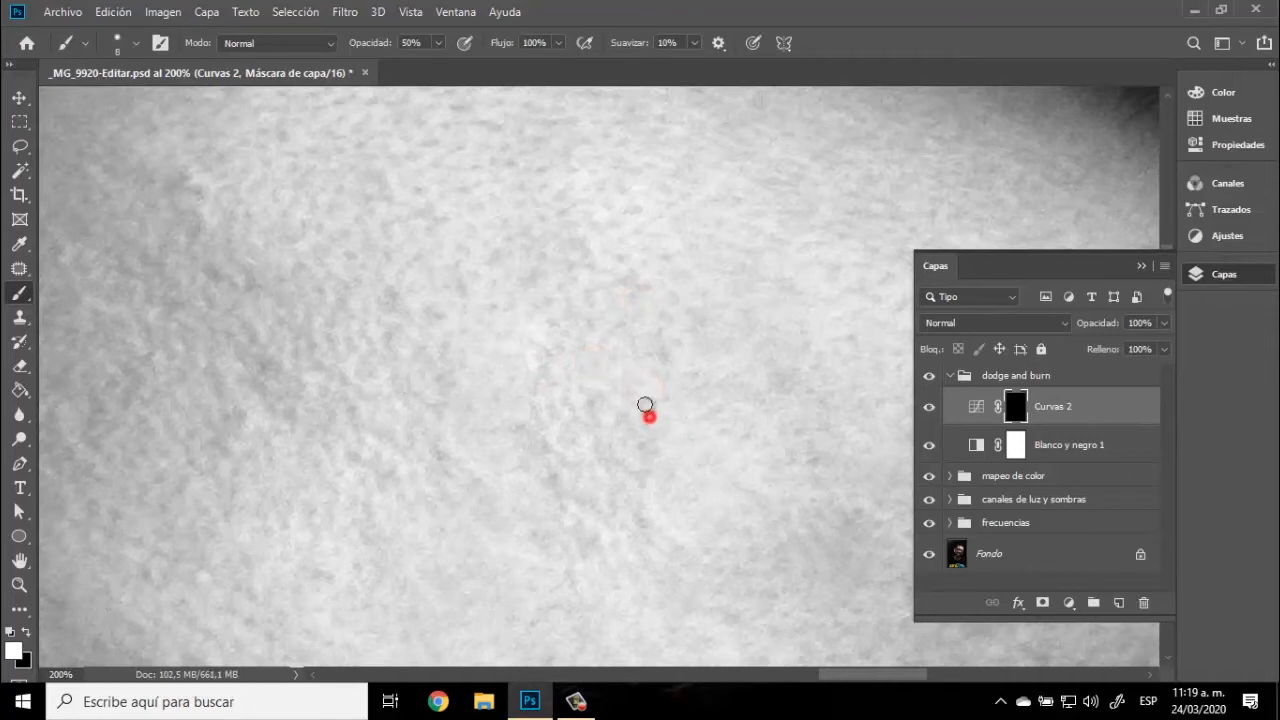
left_click(661, 402)
left_click(663, 418)
left_click(651, 434)
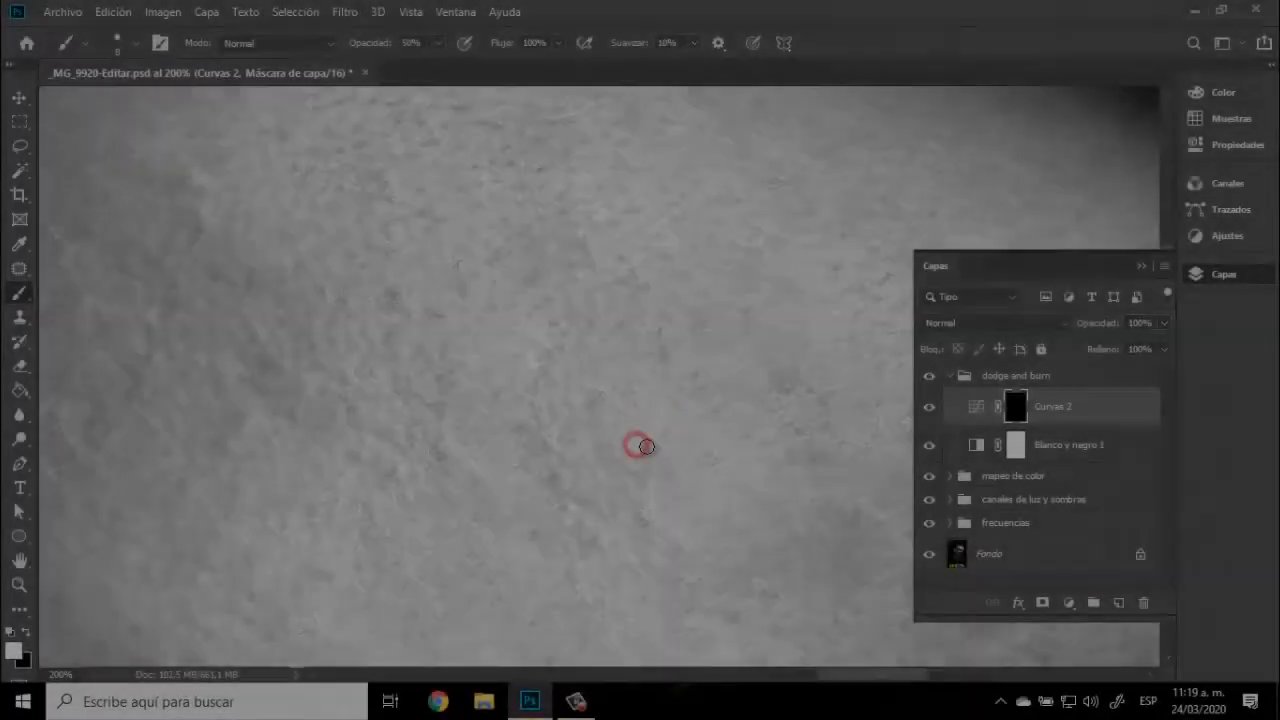
left_click(656, 436)
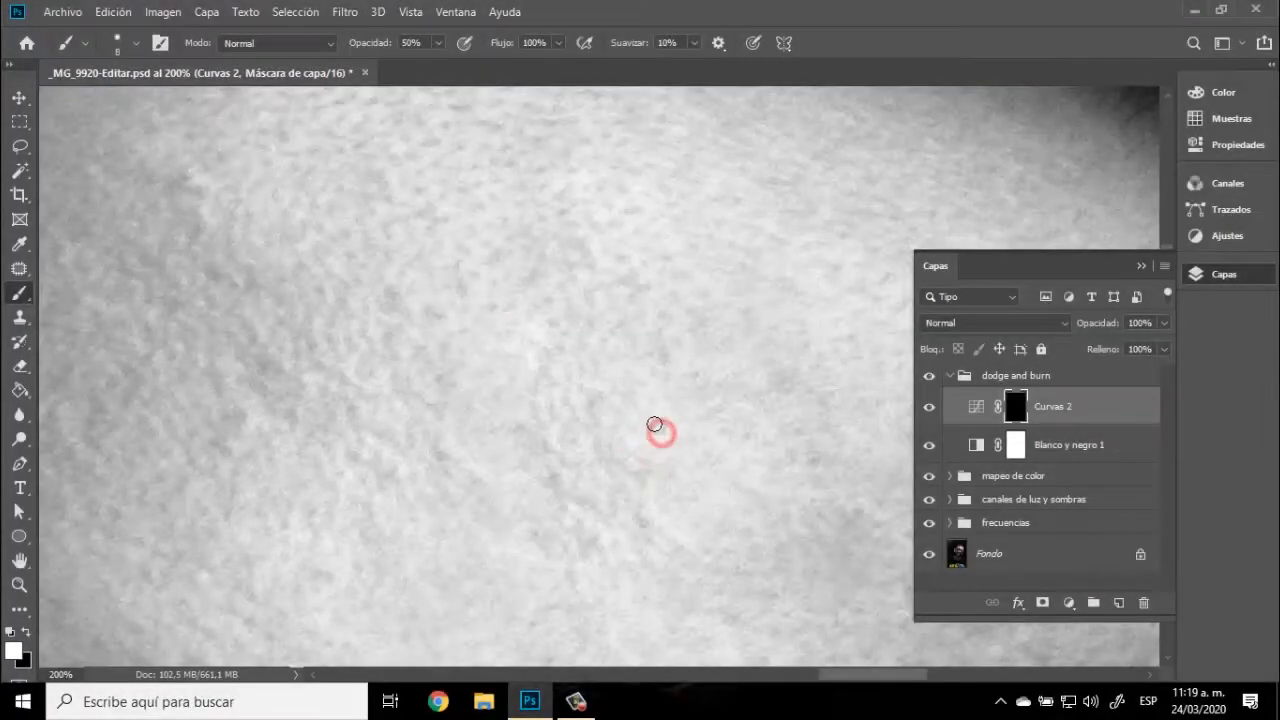
left_click(629, 399)
left_click(616, 391)
left_click(616, 429)
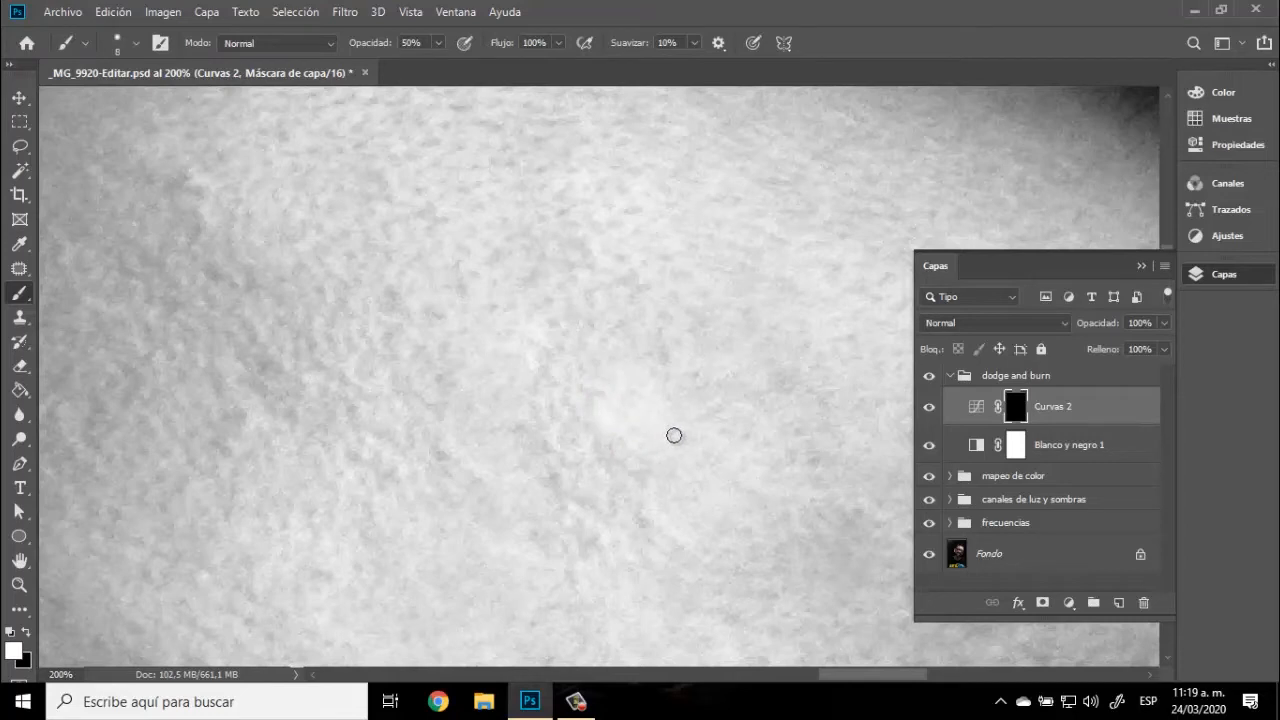
left_click(692, 377)
left_click(709, 411)
left_click(797, 441)
Step: Brighten the dark specks on the upper forehead below the hairline with small white dabs on the Curvas 2 mask
key("space")
left_click_drag(461, 238, 548, 402)
left_click(513, 253)
left_click(534, 274)
left_click(571, 293)
left_click(537, 291)
left_click(509, 313)
left_click(541, 324)
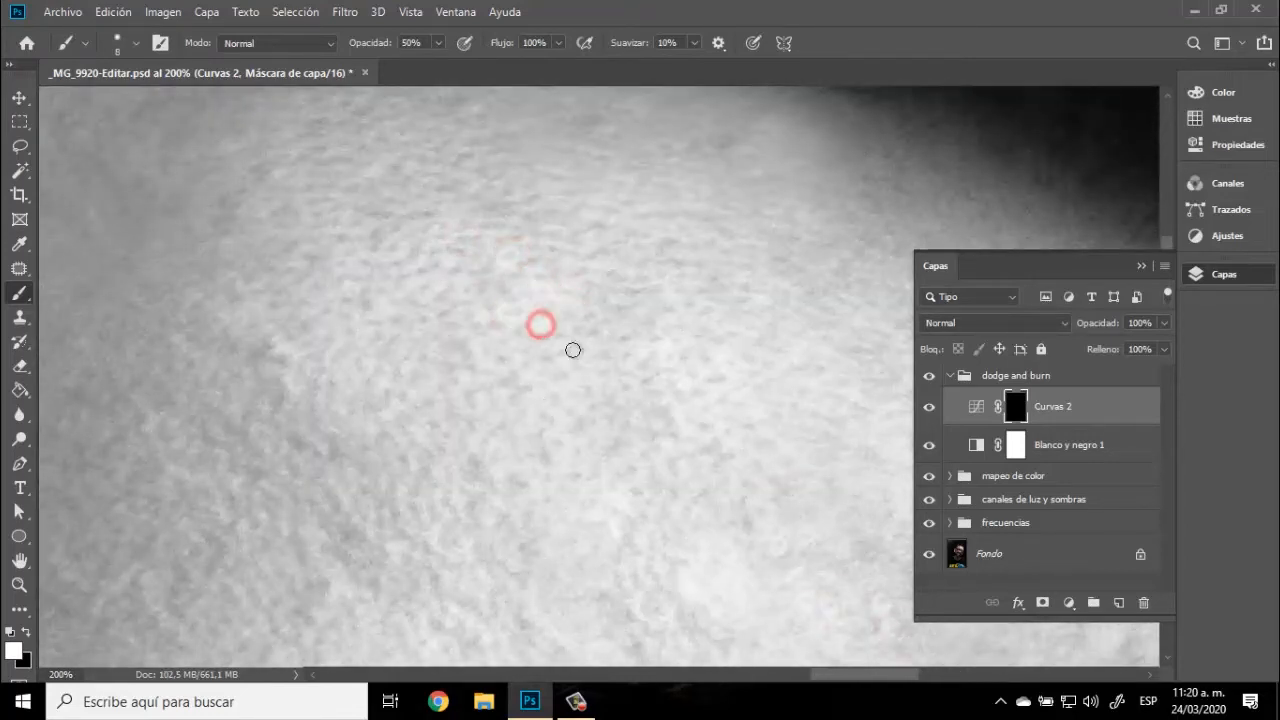
left_click(583, 334)
left_click(551, 311)
left_click(649, 363)
left_click(702, 353)
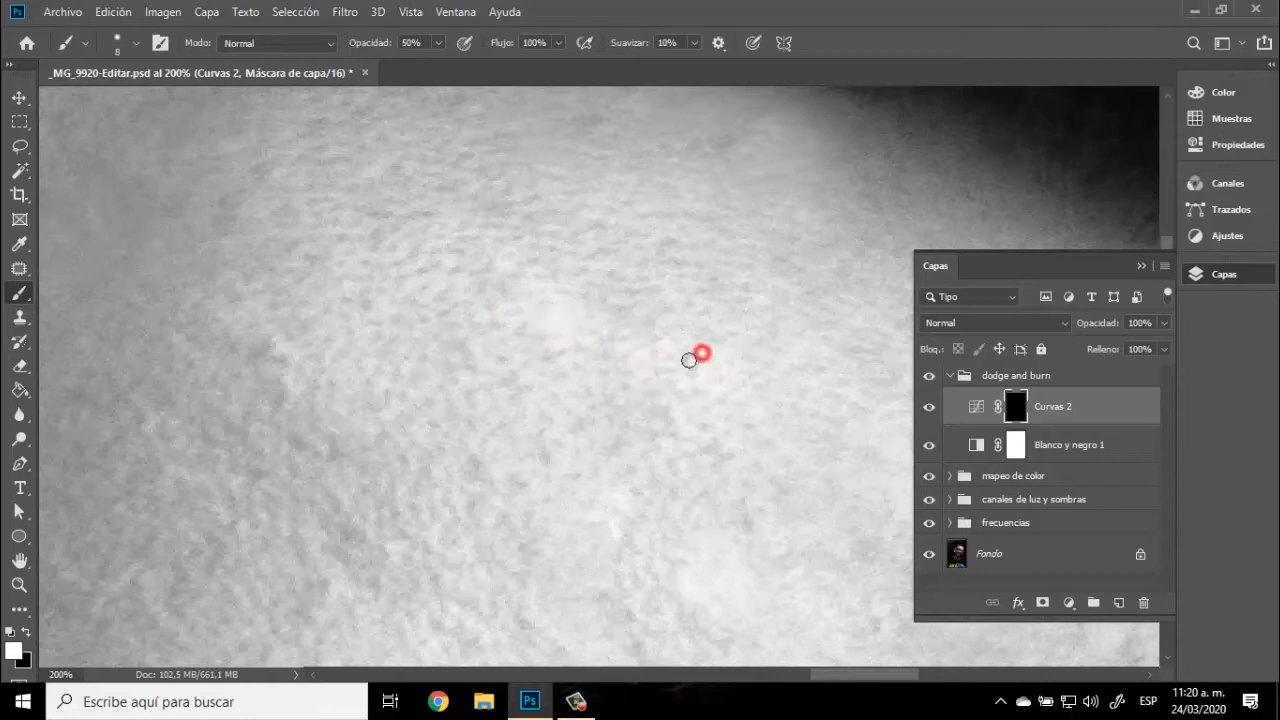
Step: Brush white over the darker patches further down the forehead and check them in color by briefly hiding the Blanco y negro 1 layer
left_click(504, 472)
mouse_move(482, 484)
left_mouse_down()
mouse_move(543, 540)
mouse_move(506, 517)
mouse_move(477, 537)
mouse_move(533, 550)
left_mouse_up()
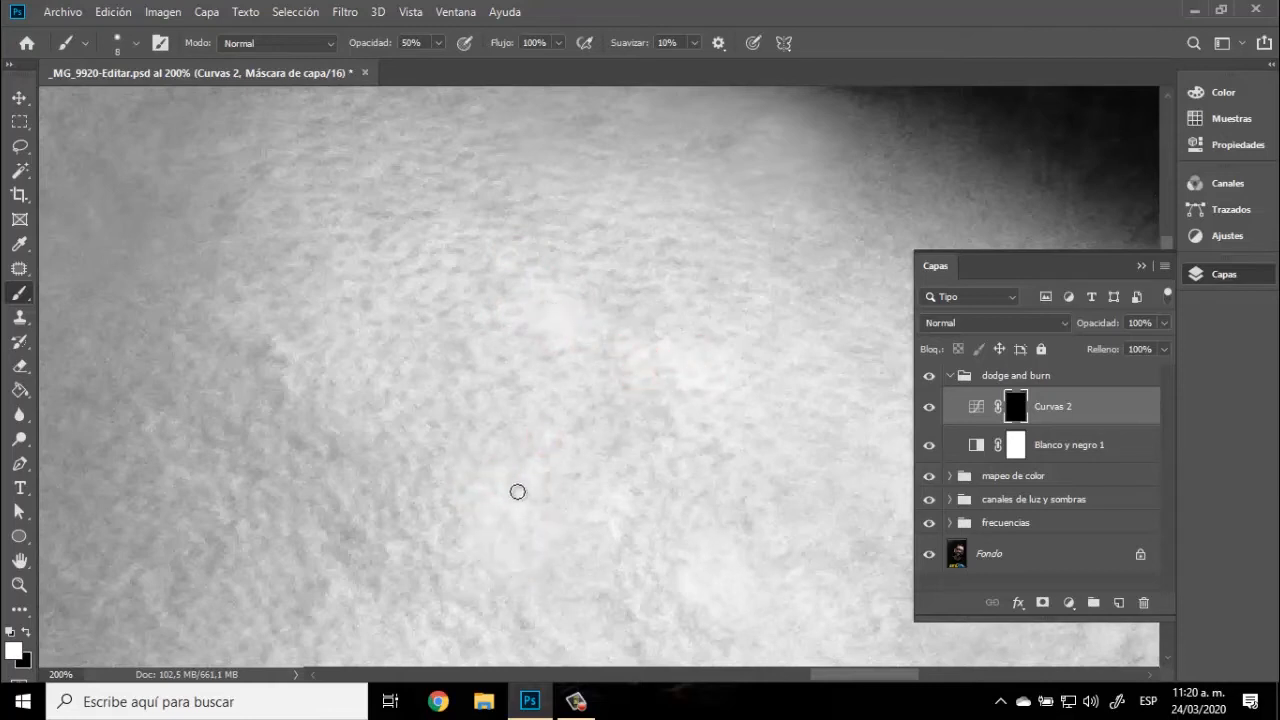
mouse_move(625, 466)
left_mouse_down()
mouse_move(627, 544)
mouse_move(677, 510)
mouse_move(665, 418)
mouse_move(582, 427)
mouse_move(731, 451)
mouse_move(757, 520)
mouse_move(713, 518)
left_mouse_up()
left_click(929, 446)
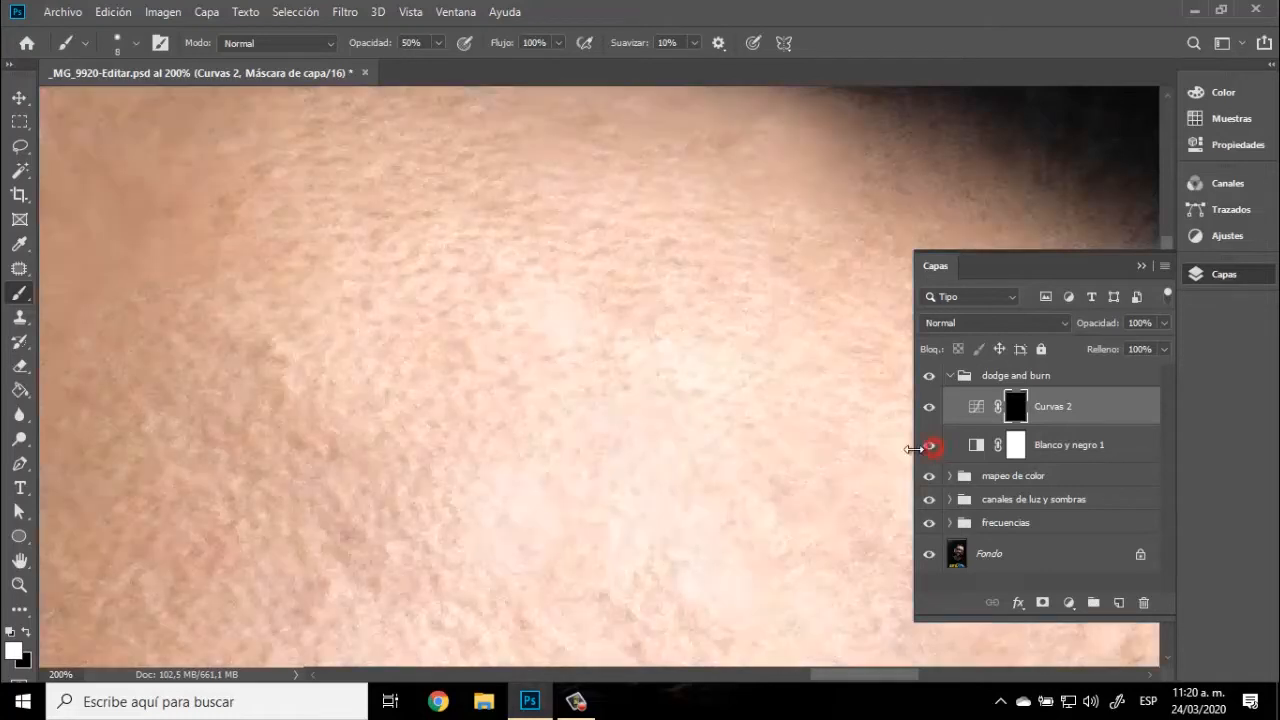
left_click(929, 446)
Step: Join the lightened patches of the upper forehead with white strokes on the Curvas 2 mask and check the blend from farther out
left_click_drag(620, 446, 597, 466)
left_click_drag(466, 520, 541, 431)
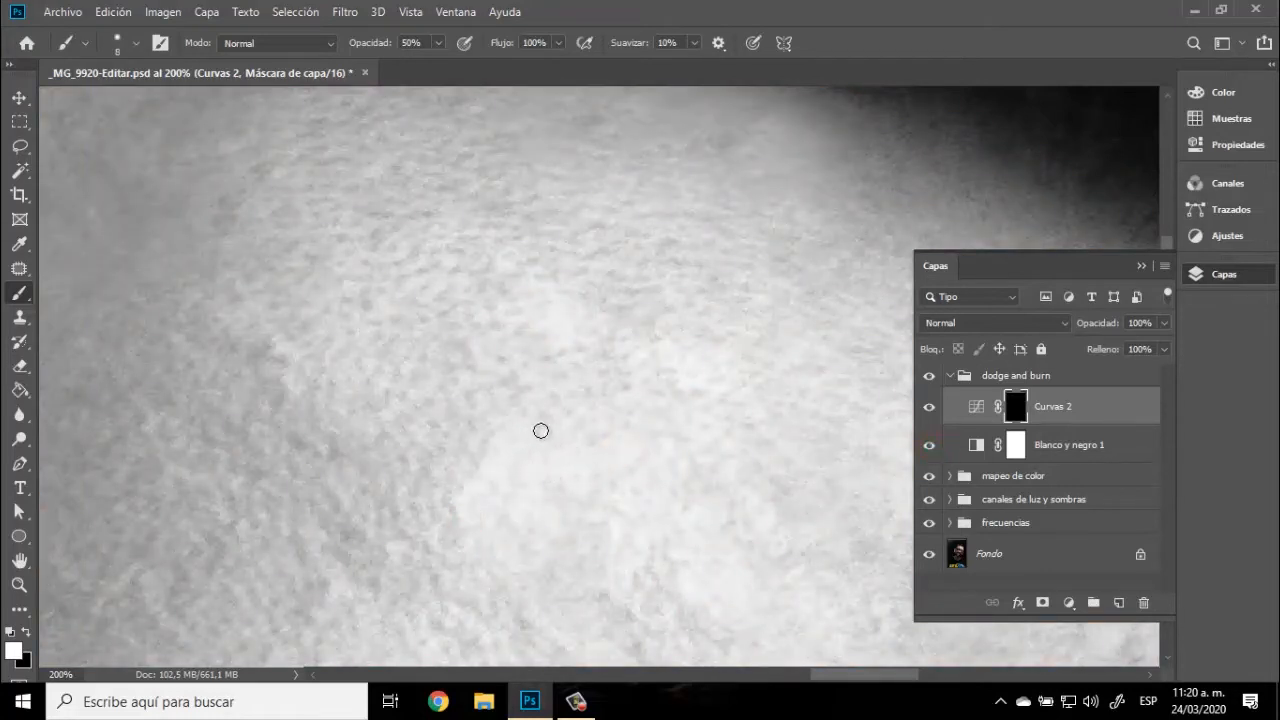
mouse_move(503, 388)
left_mouse_down()
mouse_move(549, 363)
mouse_move(623, 394)
mouse_move(552, 384)
left_mouse_up()
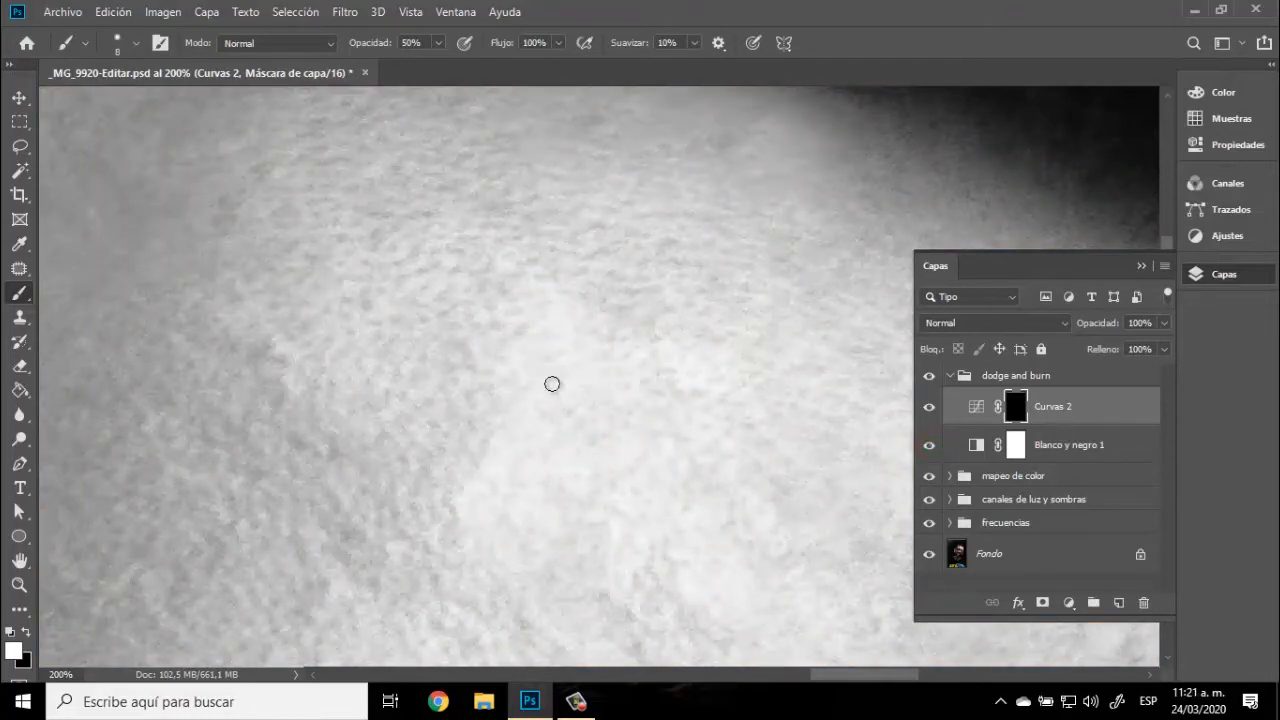
mouse_move(665, 431)
left_mouse_down()
mouse_move(664, 395)
mouse_move(584, 332)
mouse_move(645, 342)
mouse_move(653, 317)
mouse_move(622, 294)
mouse_move(577, 302)
mouse_move(632, 272)
mouse_move(709, 311)
mouse_move(719, 339)
mouse_move(653, 334)
mouse_move(677, 249)
mouse_move(693, 289)
mouse_move(744, 317)
mouse_move(750, 347)
mouse_move(720, 276)
mouse_move(652, 230)
mouse_move(607, 220)
mouse_move(635, 245)
mouse_move(584, 270)
left_mouse_up()
key("ctrl+minus")
key("ctrl+minus")
key("ctrl+plus")
key("ctrl+plus")
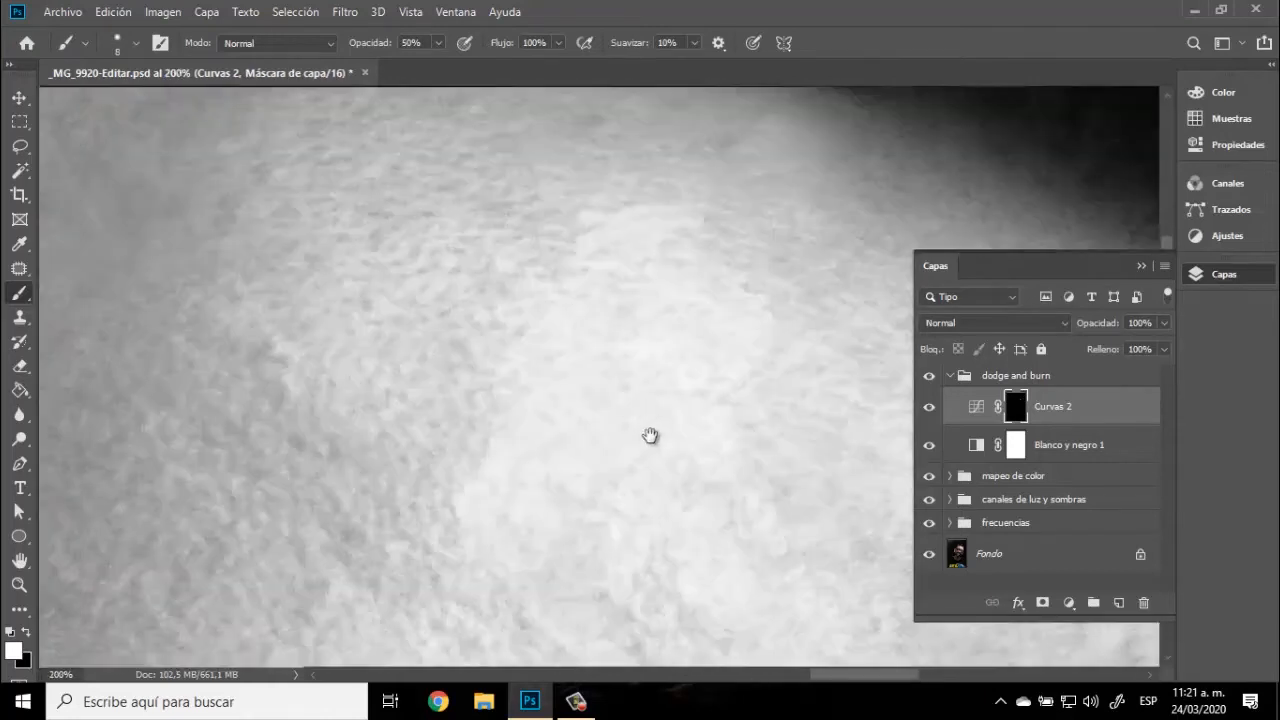
Step: Extend the white strokes on the Curvas 2 mask down the central forehead to even out its mottled skin
left_click_drag(651, 437, 615, 294)
mouse_move(603, 383)
left_mouse_down()
mouse_move(611, 374)
mouse_move(641, 404)
mouse_move(697, 513)
mouse_move(620, 486)
mouse_move(629, 437)
left_mouse_up()
mouse_move(509, 411)
left_mouse_down()
mouse_move(573, 445)
mouse_move(539, 326)
mouse_move(528, 378)
left_mouse_up()
mouse_move(620, 517)
left_mouse_down()
mouse_move(620, 504)
mouse_move(617, 563)
mouse_move(598, 562)
left_mouse_up()
mouse_move(554, 510)
left_mouse_down()
mouse_move(506, 466)
mouse_move(486, 420)
mouse_move(429, 417)
left_mouse_up()
key("ctrl+minus")
key("ctrl+minus")
key("ctrl+plus")
key("ctrl+plus")
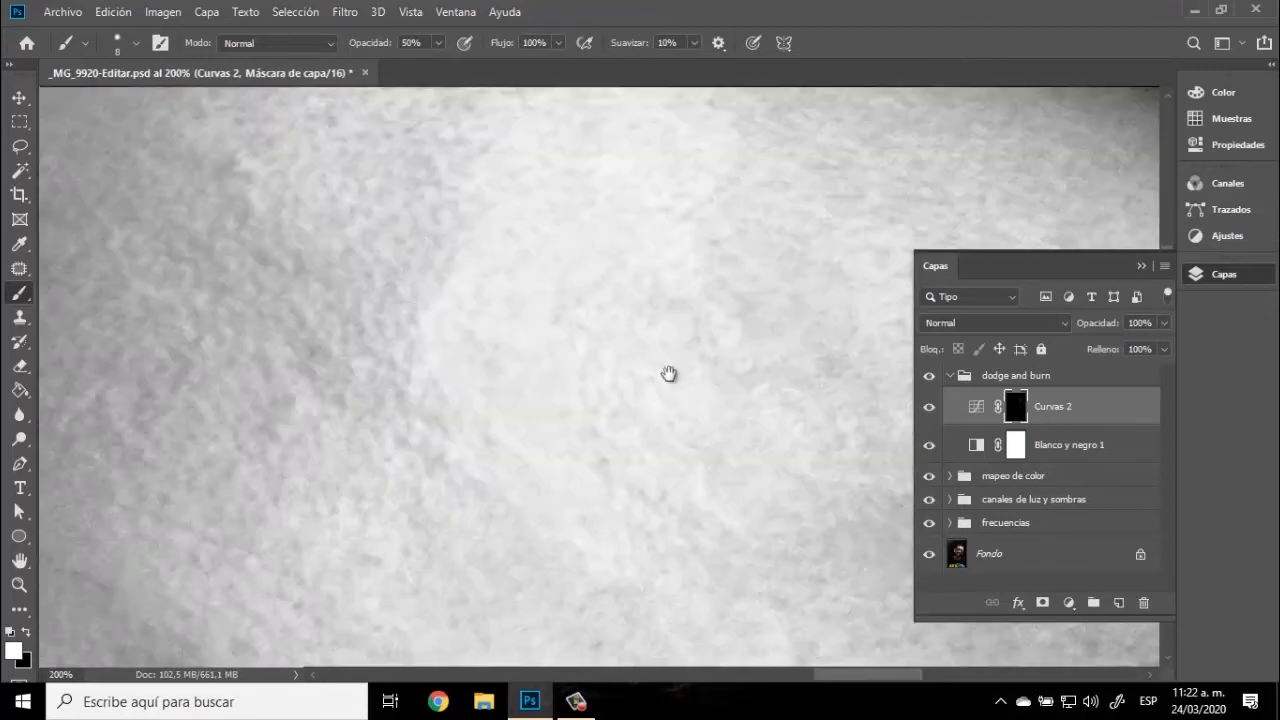
mouse_move(523, 297)
left_mouse_down()
mouse_move(574, 331)
mouse_move(592, 446)
mouse_move(615, 478)
mouse_move(562, 435)
mouse_move(517, 310)
mouse_move(539, 441)
mouse_move(559, 453)
mouse_move(545, 388)
mouse_move(591, 491)
mouse_move(509, 578)
mouse_move(469, 524)
mouse_move(539, 520)
mouse_move(530, 449)
mouse_move(508, 474)
mouse_move(461, 474)
mouse_move(488, 391)
mouse_move(448, 437)
mouse_move(411, 398)
mouse_move(408, 445)
mouse_move(435, 505)
mouse_move(403, 482)
mouse_move(430, 319)
mouse_move(533, 306)
mouse_move(625, 329)
mouse_move(637, 442)
mouse_move(648, 440)
mouse_move(646, 337)
mouse_move(673, 391)
mouse_move(676, 463)
mouse_move(592, 527)
mouse_move(566, 566)
mouse_move(597, 545)
mouse_move(655, 543)
mouse_move(671, 497)
left_mouse_up()
key("ctrl+minus")
key("ctrl+minus")
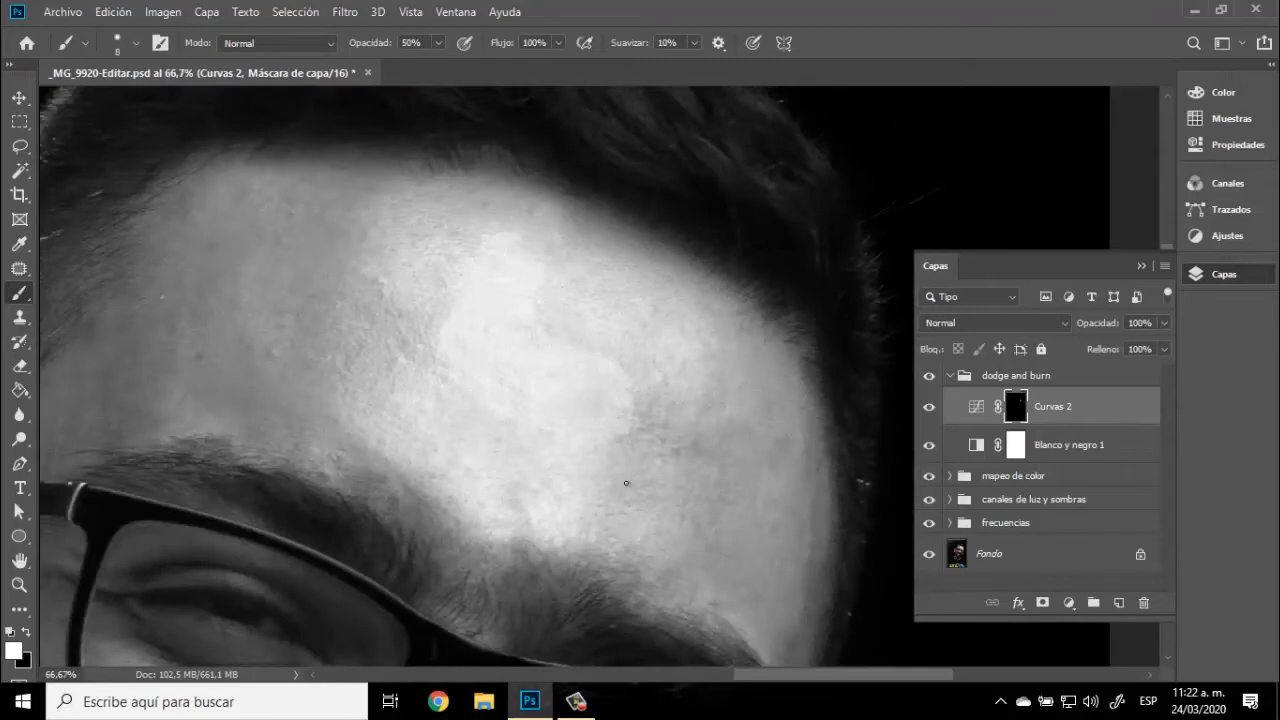
Step: Dab white on the Curvas 2 mask over dark spots around the forehead highlight, from above the eyebrow up to the hairline
mouse_move(627, 554)
left_mouse_down()
mouse_move(627, 515)
mouse_move(602, 506)
mouse_move(650, 524)
mouse_move(682, 521)
left_mouse_up()
left_click(674, 451)
left_click(663, 430)
left_click(649, 400)
left_click(638, 434)
left_click(625, 453)
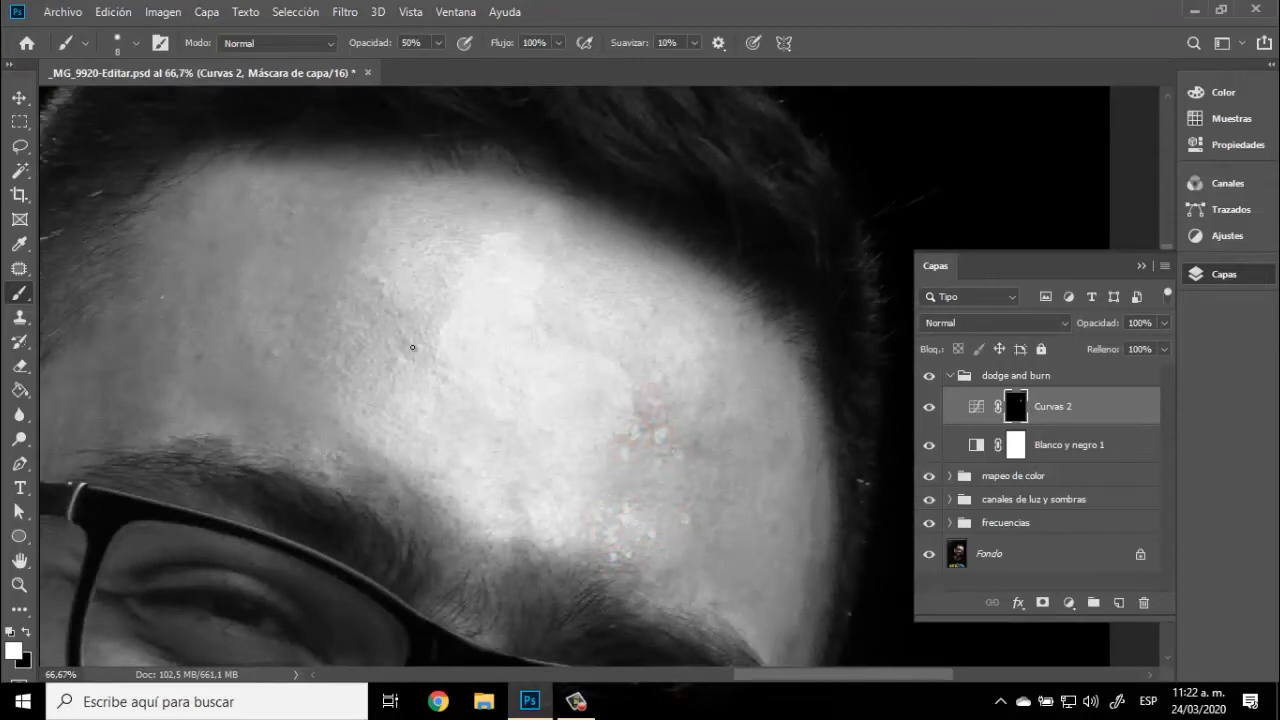
left_click(403, 352)
left_click(386, 288)
left_click(443, 274)
left_click(488, 207)
left_click(525, 211)
left_click(633, 442)
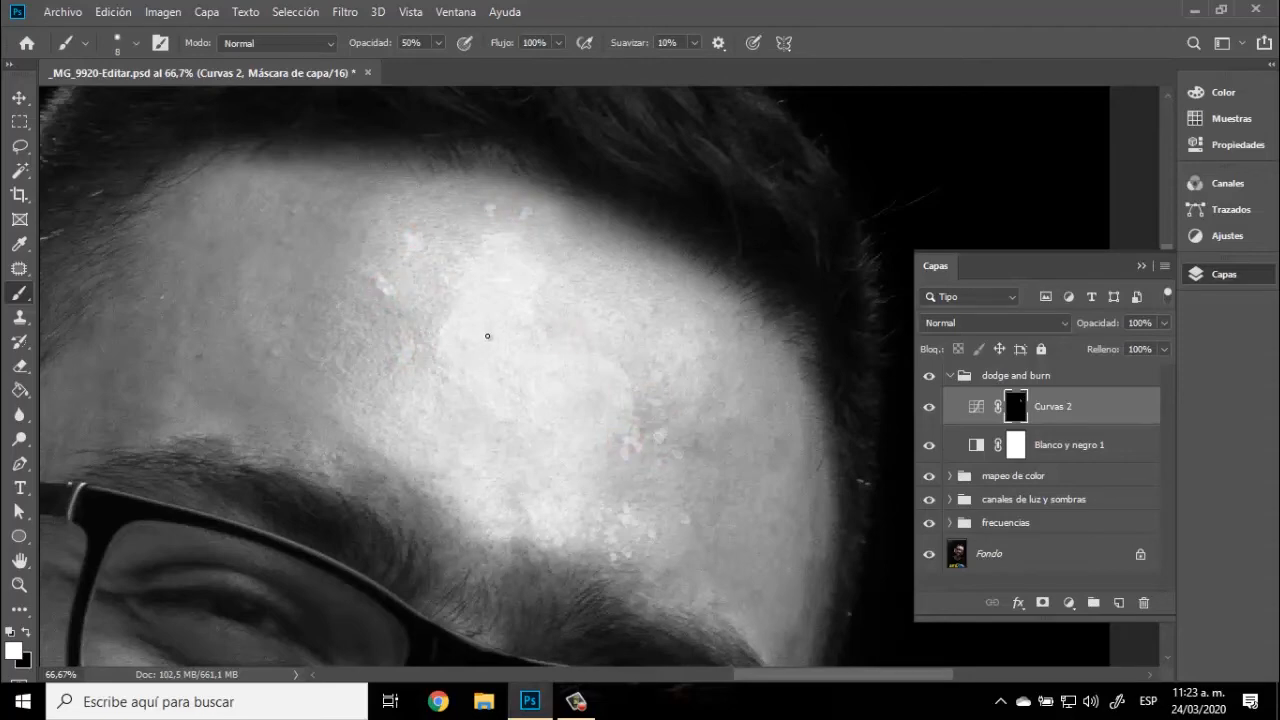
Step: Enlarge the brush to 60 px and brighten the left edge of the forehead highlight on the Curvas 2 mask
right_click(483, 350)
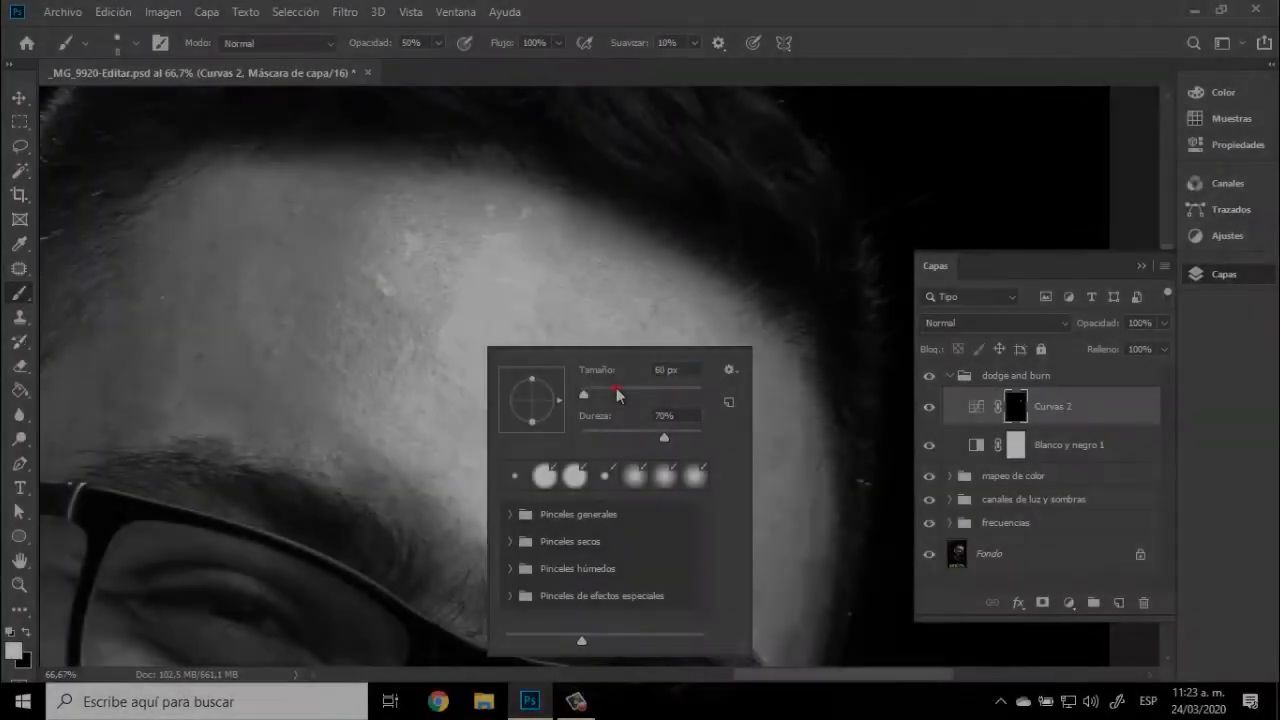
left_click(615, 394)
left_click(423, 359)
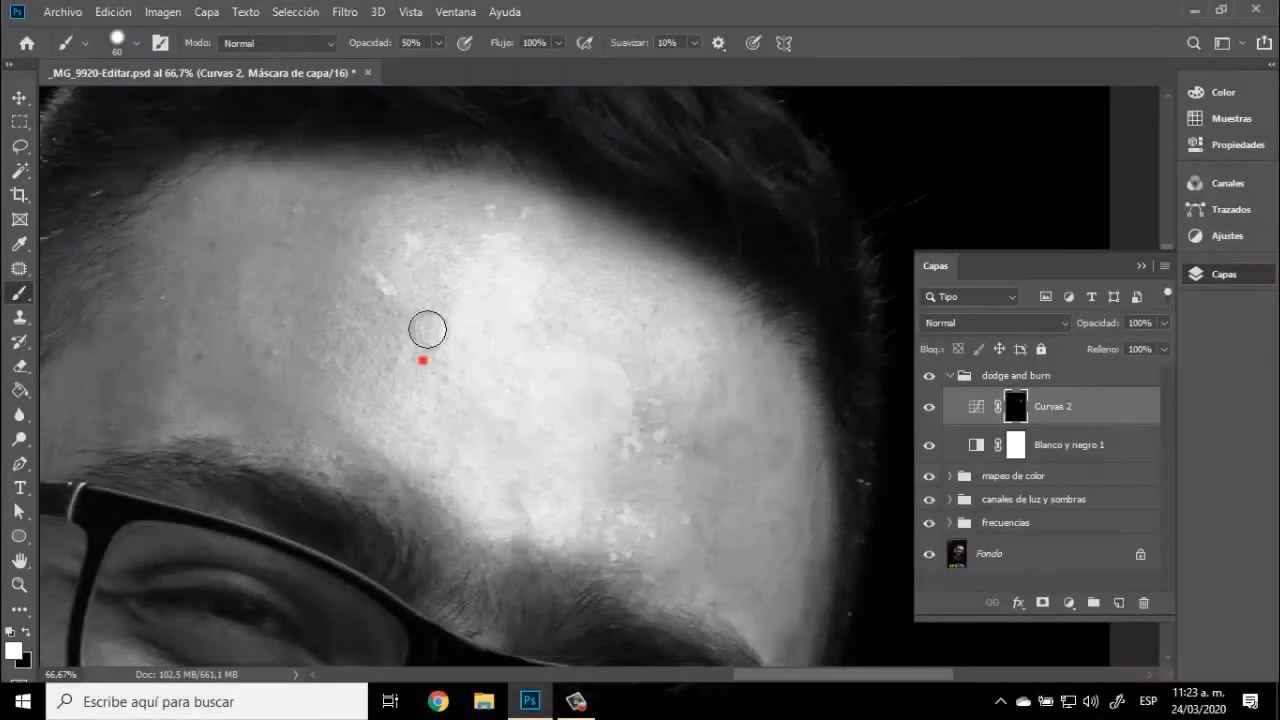
left_click(428, 339)
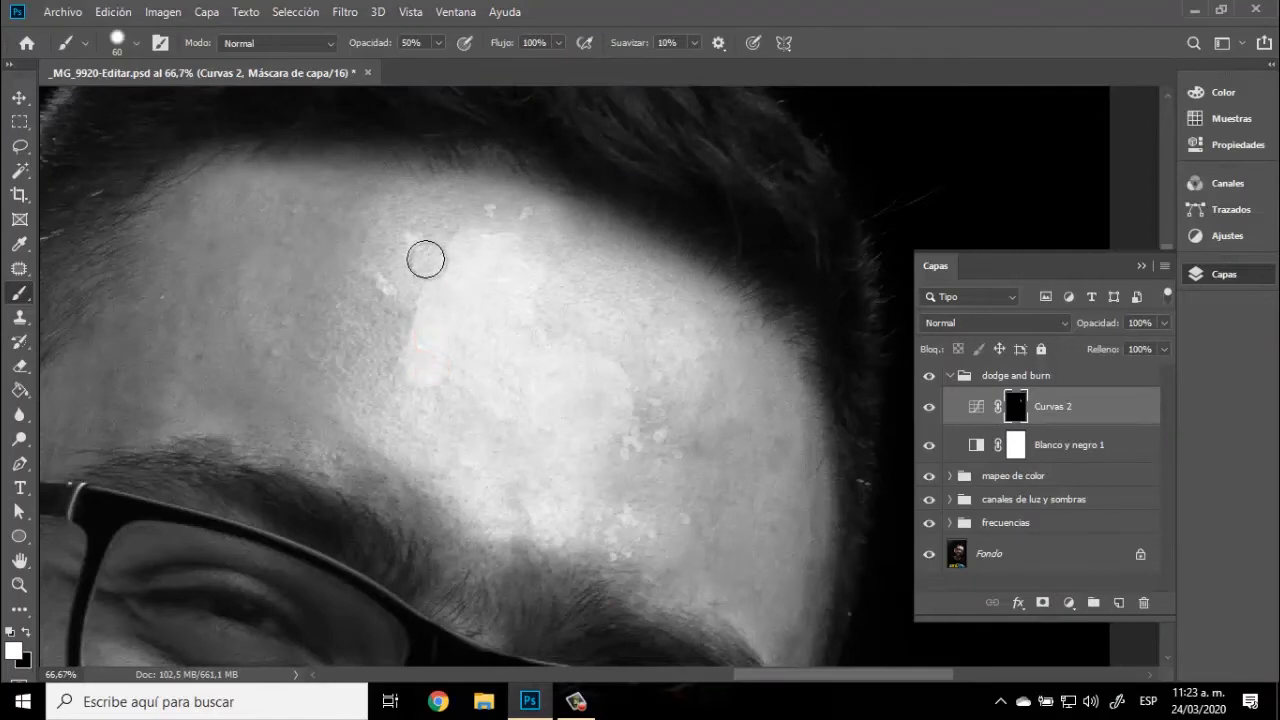
left_click(414, 290)
left_click(389, 362)
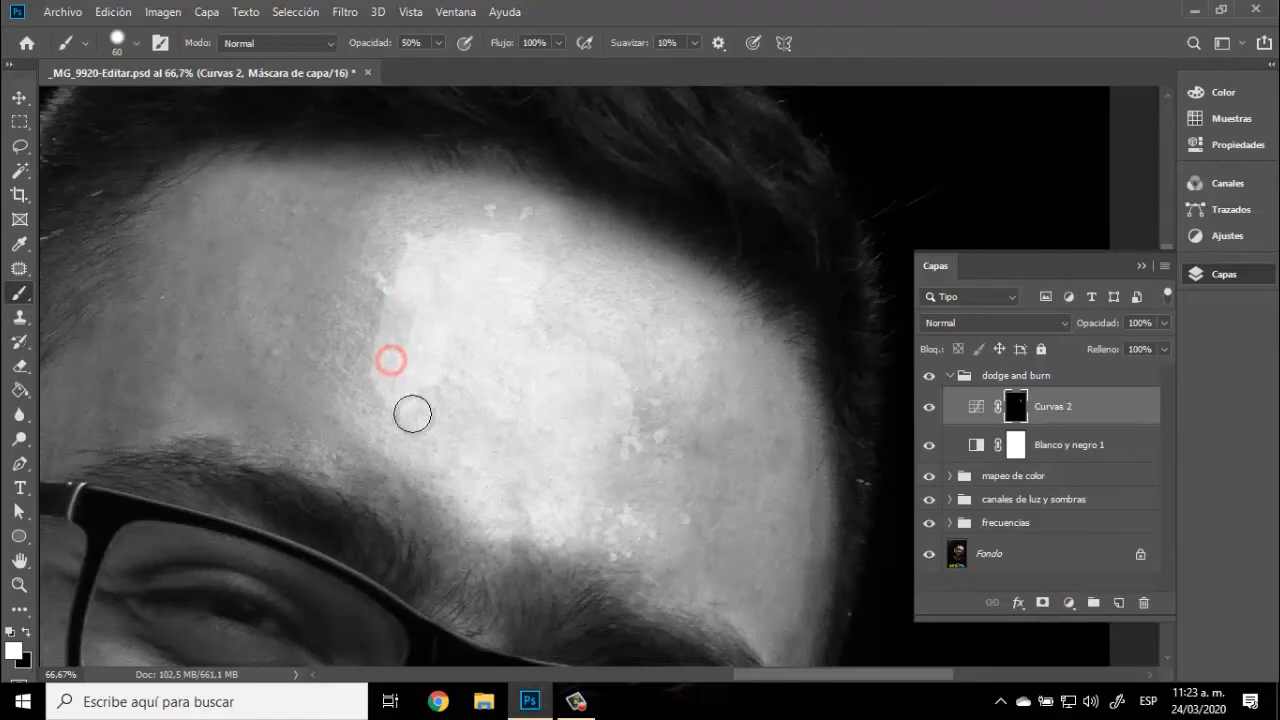
Step: Paint white with the 60 px brush above the eyebrow and along the right side of the forehead highlight
left_click(523, 531)
left_click(502, 513)
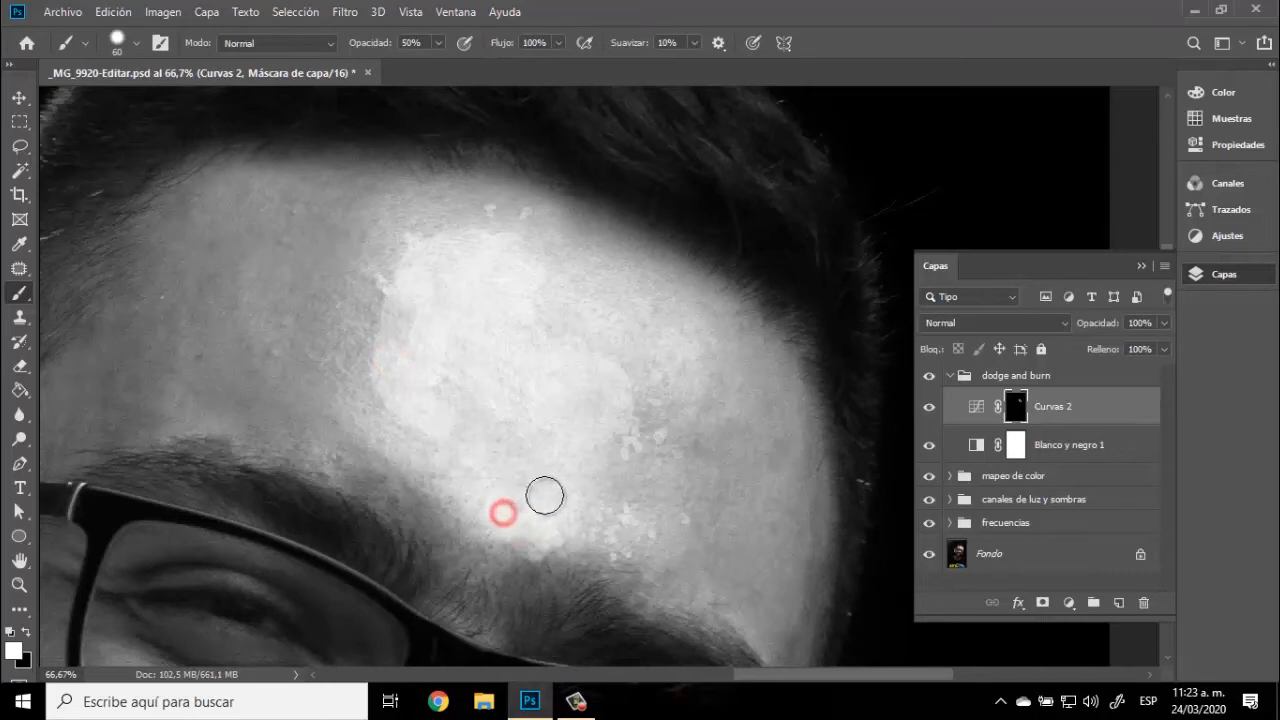
left_click(576, 529)
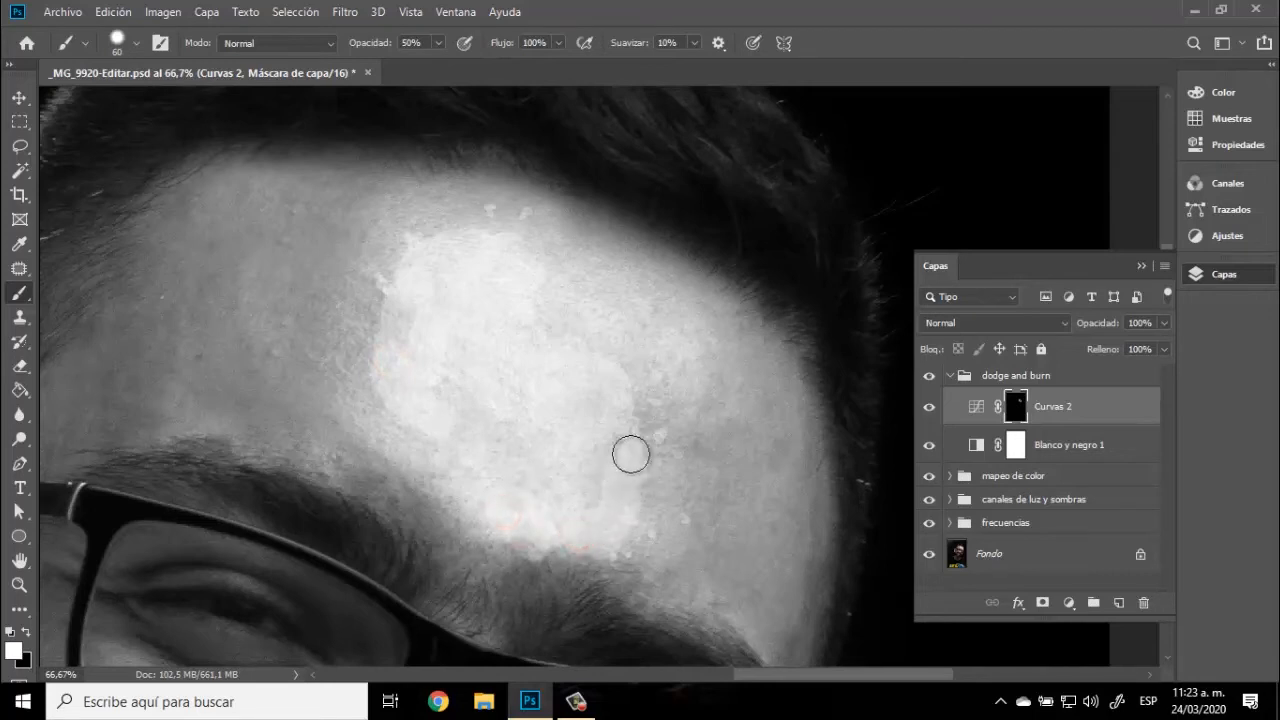
left_click(557, 319)
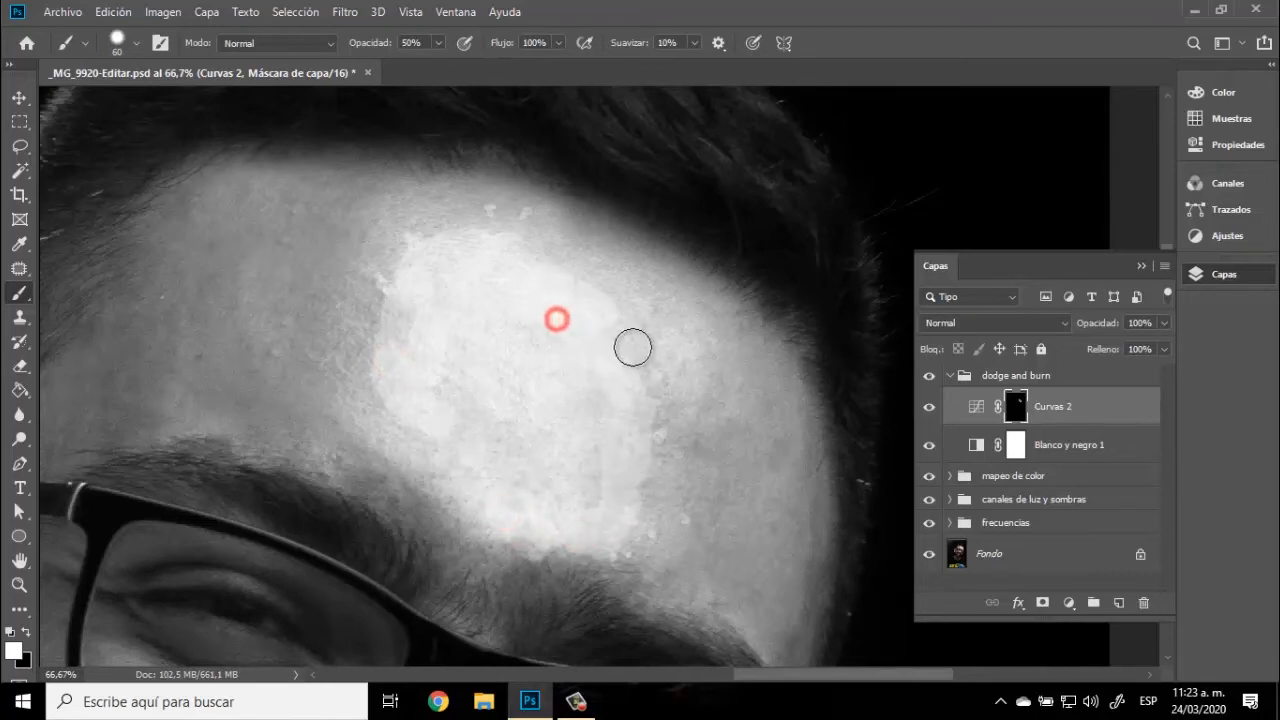
mouse_move(633, 347)
left_mouse_down()
mouse_move(659, 436)
mouse_move(631, 547)
mouse_move(666, 520)
left_mouse_up()
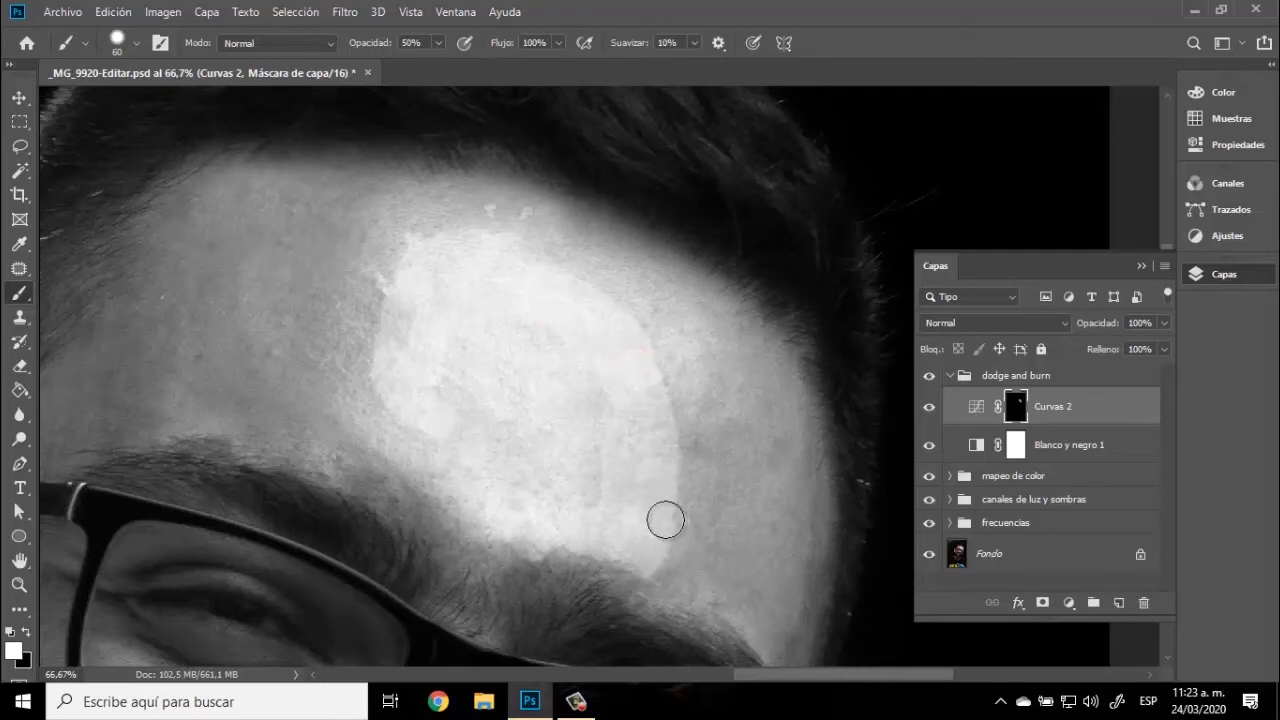
mouse_move(641, 342)
left_mouse_down()
mouse_move(673, 398)
mouse_move(643, 511)
left_mouse_up()
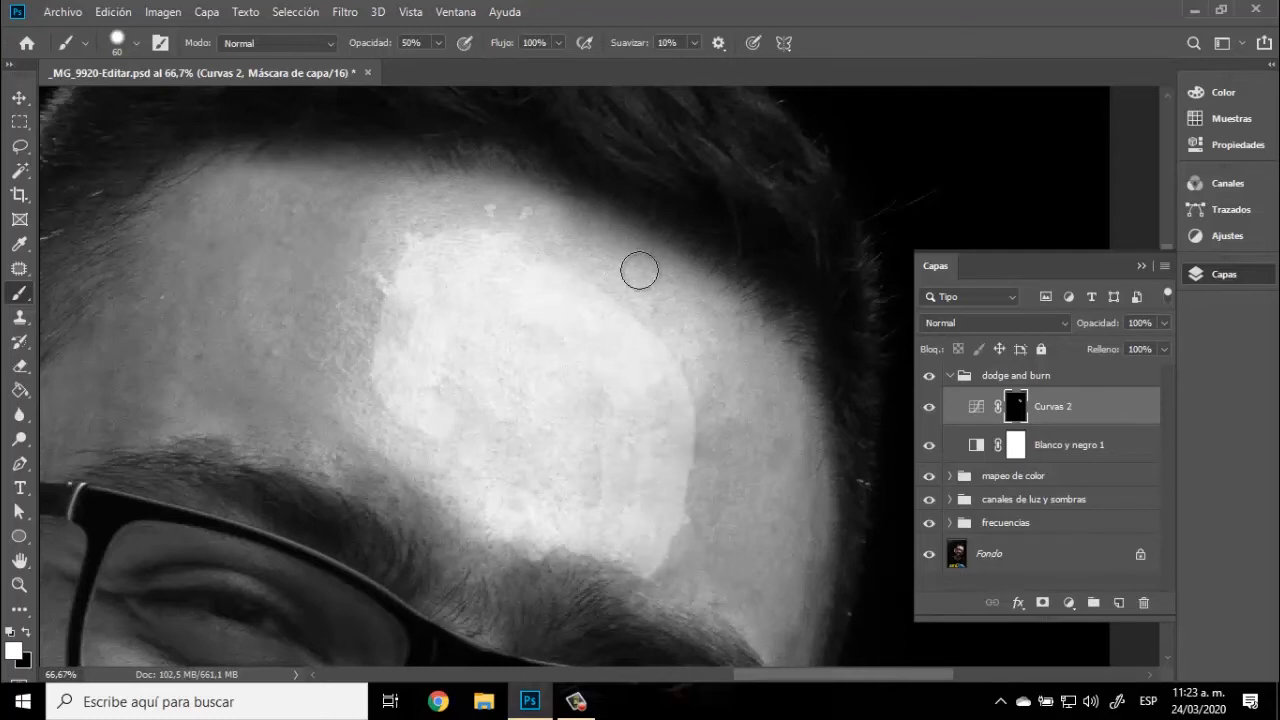
Step: Paint white over the forehead highlight on the Curvas 2 mask, filling its left edge and the mottled patches across its centre
mouse_move(397, 257)
left_mouse_down()
mouse_move(374, 294)
mouse_move(366, 374)
mouse_move(403, 445)
mouse_move(428, 460)
left_mouse_up()
mouse_move(375, 354)
left_mouse_down()
mouse_move(405, 299)
mouse_move(389, 287)
mouse_move(429, 231)
mouse_move(491, 221)
mouse_move(572, 255)
mouse_move(664, 342)
mouse_move(695, 411)
mouse_move(661, 556)
mouse_move(498, 532)
mouse_move(396, 444)
mouse_move(431, 461)
mouse_move(449, 413)
mouse_move(528, 460)
mouse_move(587, 476)
mouse_move(605, 466)
mouse_move(640, 521)
mouse_move(666, 472)
mouse_move(641, 360)
mouse_move(673, 440)
mouse_move(669, 471)
mouse_move(674, 380)
mouse_move(688, 441)
mouse_move(678, 495)
mouse_move(682, 411)
mouse_move(574, 260)
mouse_move(478, 229)
mouse_move(426, 242)
mouse_move(430, 354)
mouse_move(450, 400)
mouse_move(402, 342)
mouse_move(503, 406)
left_mouse_up()
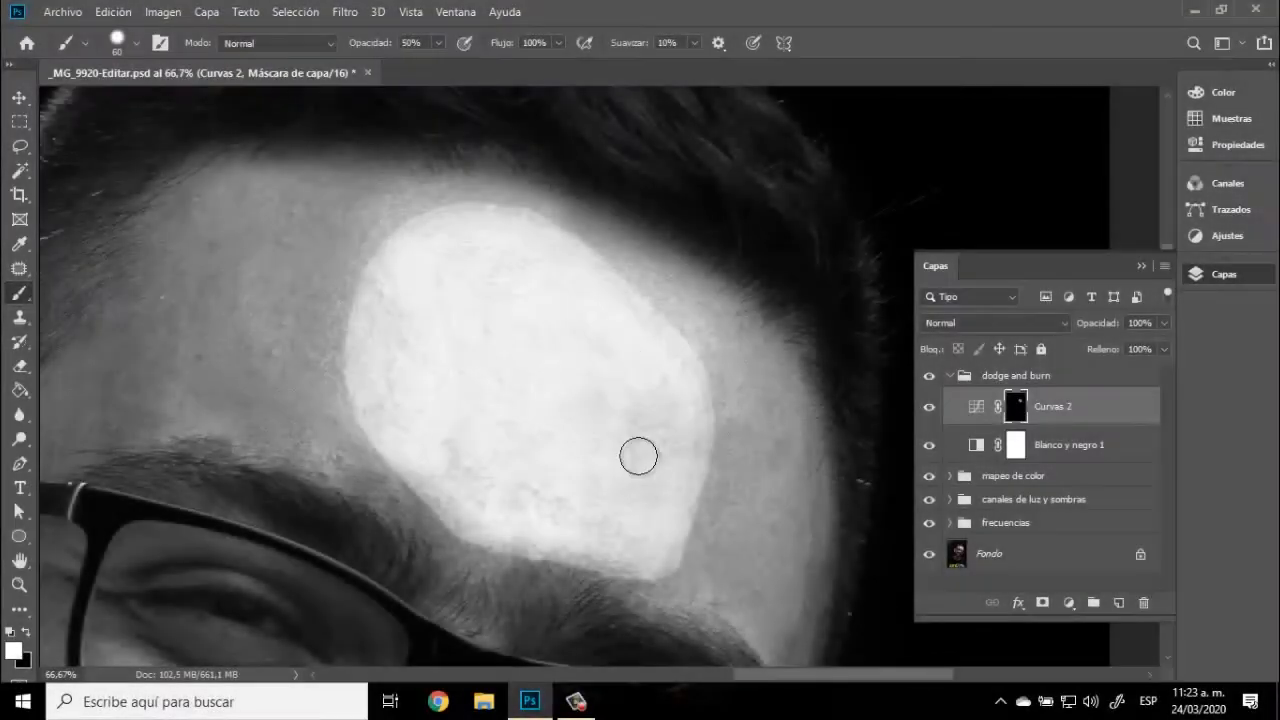
left_click_drag(637, 454, 502, 474)
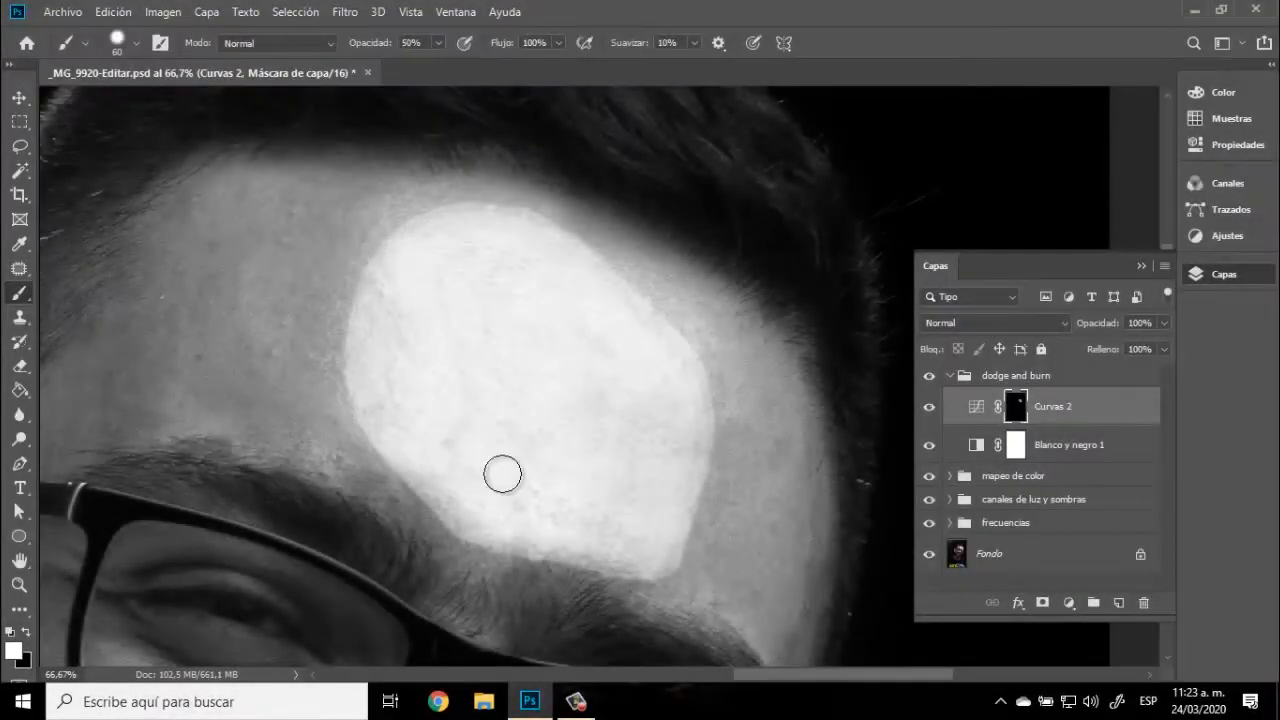
Step: Brighten the bridge of the nose with white strokes on the Curvas 2 mask, from between the lenses down to the tip
mouse_move(507, 600)
left_mouse_down()
mouse_move(511, 337)
mouse_move(538, 197)
left_mouse_up()
mouse_move(480, 307)
left_mouse_down()
mouse_move(463, 400)
mouse_move(461, 382)
left_mouse_up()
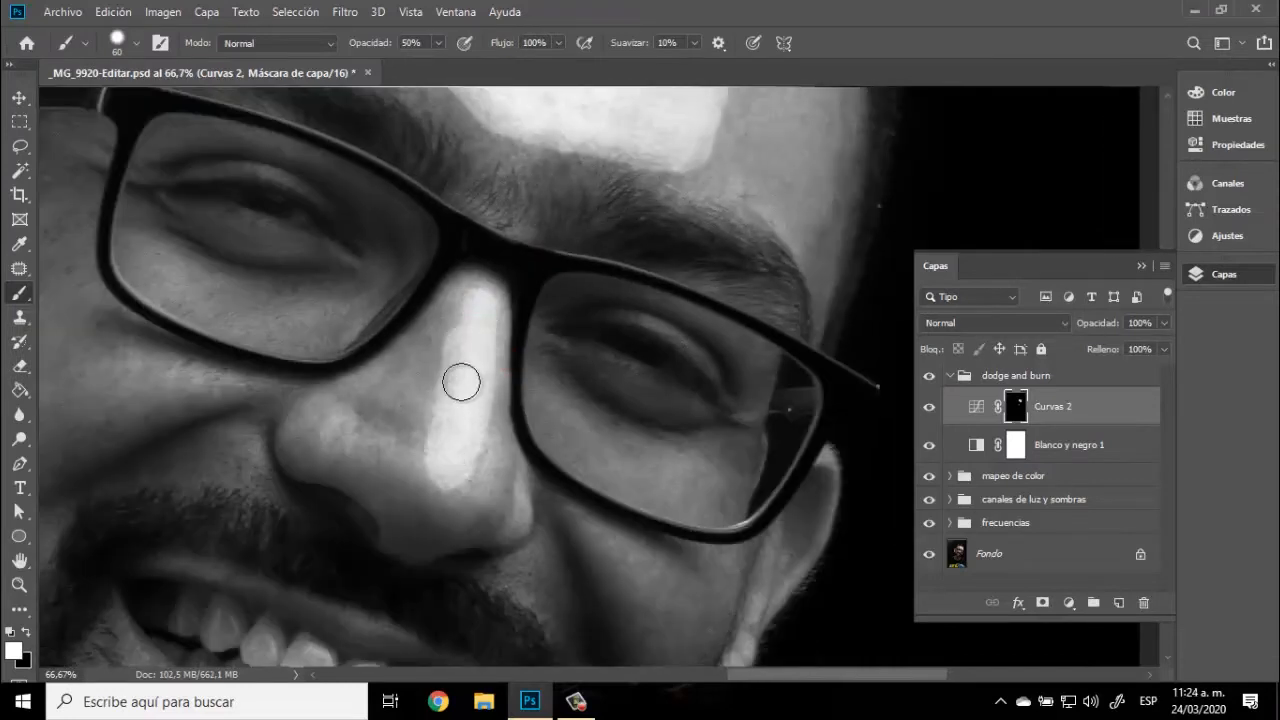
mouse_move(467, 298)
left_mouse_down()
mouse_move(457, 474)
mouse_move(470, 437)
left_mouse_up()
left_click_drag(680, 191, 643, 405)
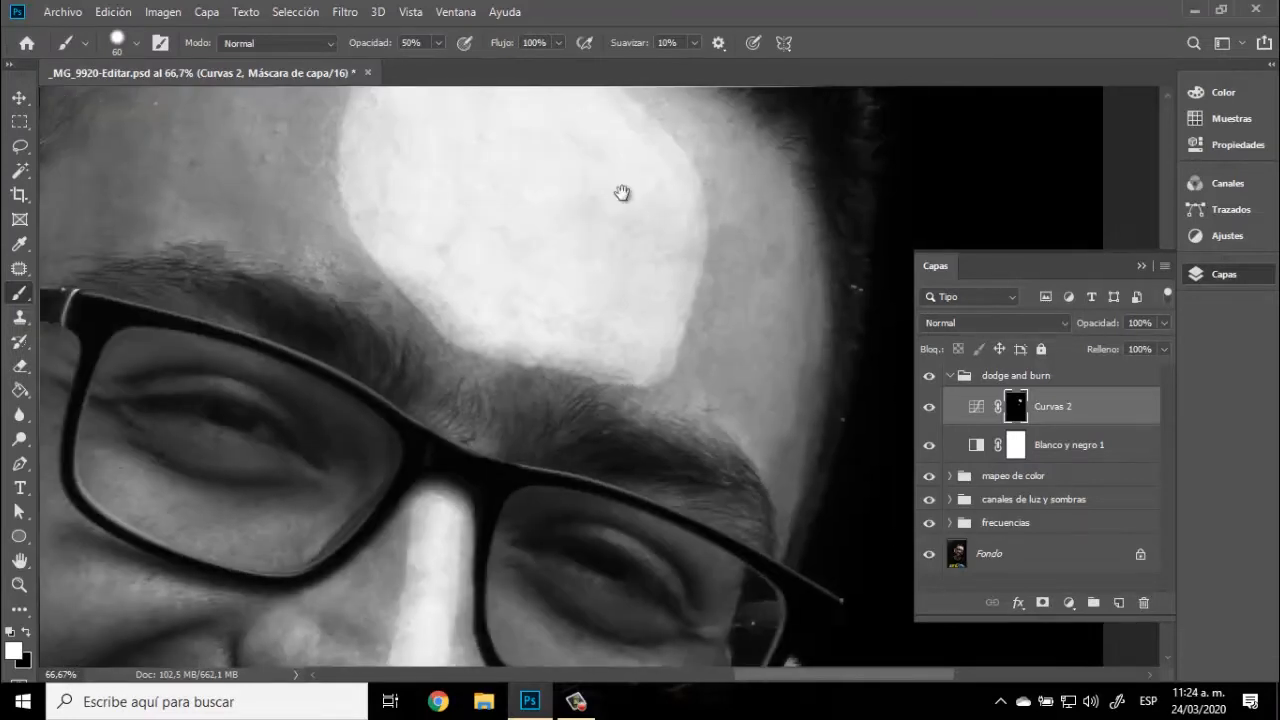
left_click_drag(622, 192, 658, 248)
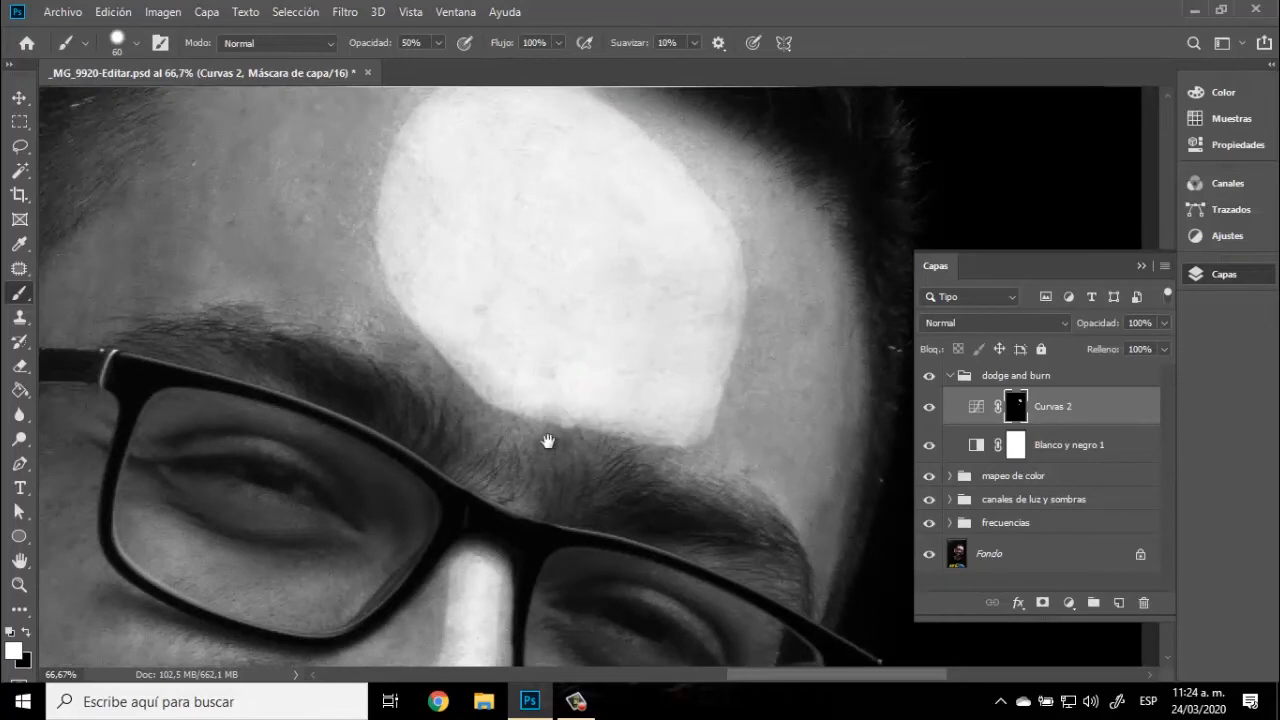
left_click_drag(548, 441, 617, 185)
mouse_move(532, 331)
left_mouse_down()
mouse_move(506, 477)
mouse_move(530, 474)
left_mouse_up()
Step: Paint white under both eyes inside the lenses and on both upper cheeks just below the glasses on the Curvas 2 mask
left_click_drag(220, 294, 390, 350)
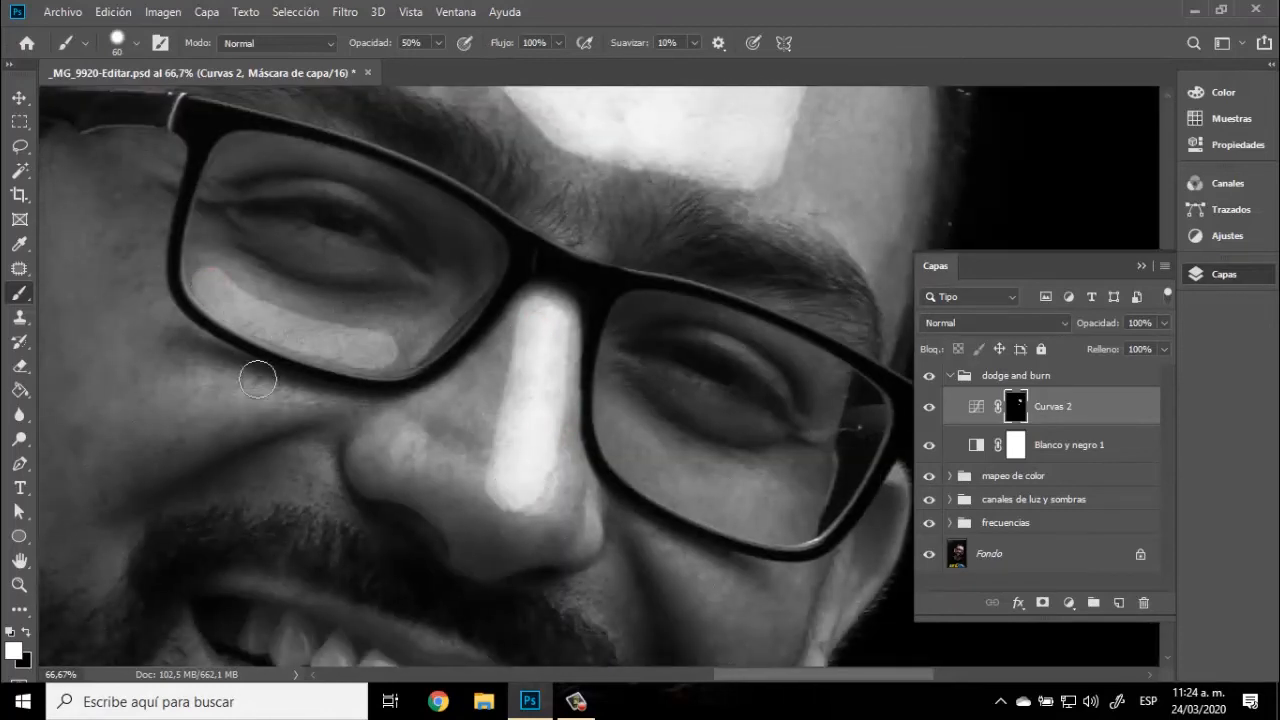
left_click_drag(175, 360, 325, 405)
left_click_drag(614, 429, 770, 520)
left_click_drag(640, 525, 737, 580)
Step: Reduce the brush to 28 px and paint white highlights along the edges and lobes of both ears on the Curvas 2 mask
mouse_move(347, 168)
left_mouse_down()
mouse_move(591, 431)
mouse_move(800, 271)
left_mouse_up()
right_click(429, 263)
left_click_drag(545, 306, 534, 306)
mouse_move(387, 205)
left_mouse_down()
mouse_move(290, 268)
mouse_move(408, 216)
left_mouse_up()
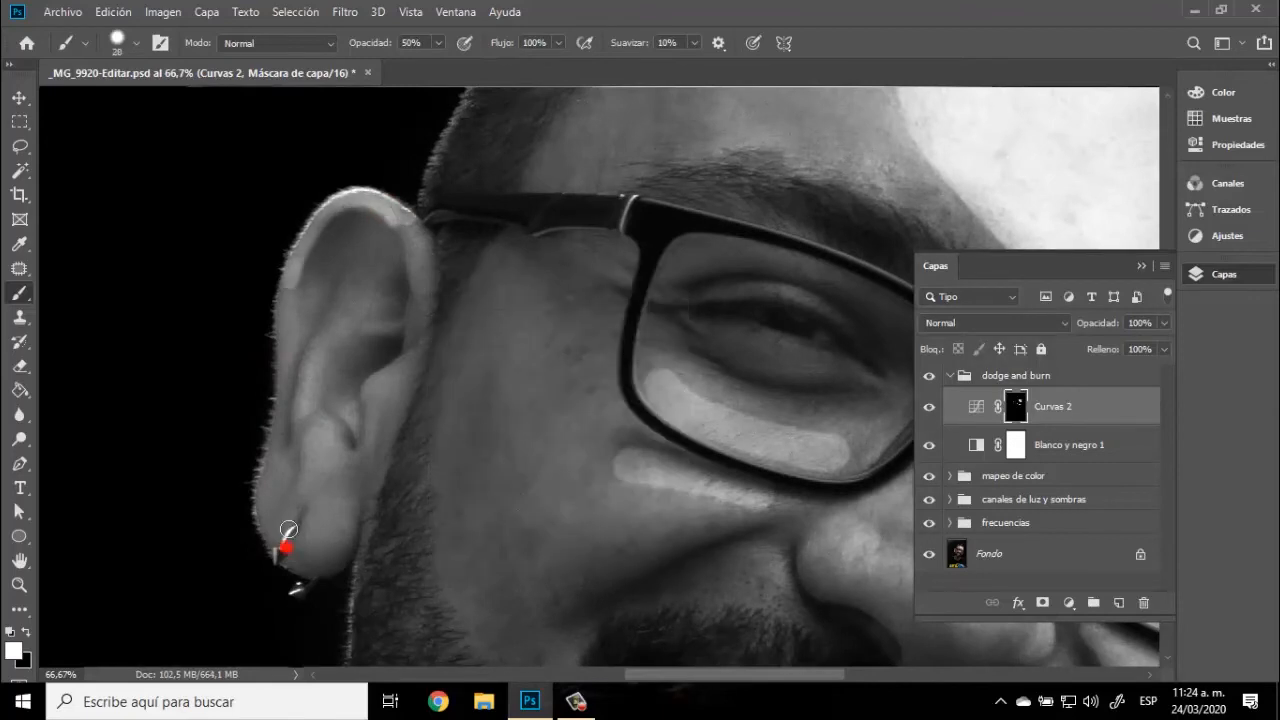
left_click_drag(309, 457, 304, 368)
left_click_drag(850, 560, 215, 245)
left_click_drag(625, 471, 660, 403)
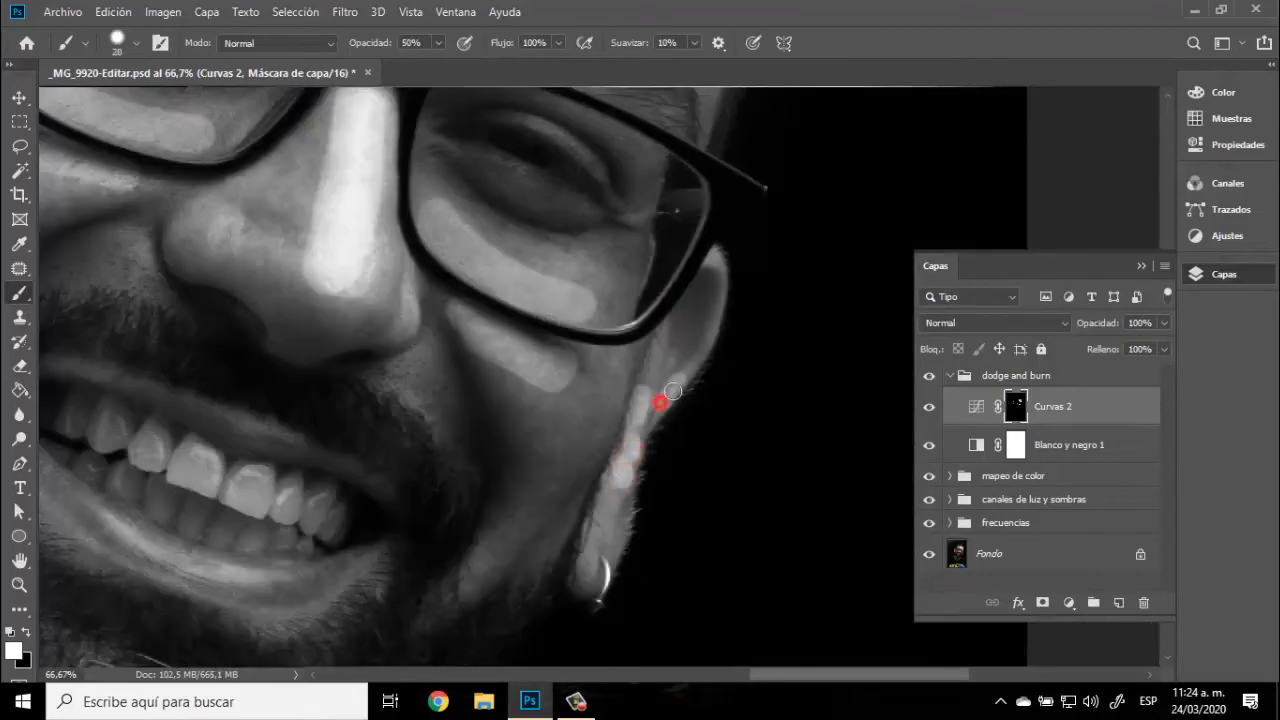
Step: Trace the outer edge of the hair in white on the Curvas 2 mask, from the left side up over the crown
mouse_move(577, 183)
left_mouse_down()
mouse_move(680, 360)
mouse_move(943, 611)
left_mouse_up()
mouse_move(237, 493)
left_mouse_down()
mouse_move(410, 118)
mouse_move(312, 335)
left_mouse_up()
mouse_move(298, 380)
left_mouse_down()
mouse_move(684, 166)
mouse_move(704, 179)
left_mouse_up()
left_click_drag(775, 205, 586, 174)
left_click_drag(440, 238, 432, 205)
left_click_drag(337, 189, 356, 190)
left_click_drag(290, 238, 312, 257)
Step: Brush white over the lighter hair strands at the top and along the right side of the head on the Curvas 2 mask
left_click_drag(640, 220, 702, 300)
left_click_drag(717, 243, 814, 355)
left_click_drag(622, 242, 682, 325)
left_click_drag(731, 323, 826, 369)
mouse_move(911, 472)
left_mouse_down()
mouse_move(702, 387)
mouse_move(729, 428)
left_mouse_up()
left_click_drag(740, 434, 722, 268)
left_click_drag(702, 512, 714, 386)
left_click_drag(690, 560, 748, 284)
mouse_move(643, 420)
left_mouse_down()
mouse_move(731, 406)
mouse_move(731, 421)
left_mouse_up()
Step: Enlarge the brush to 51 px and brighten the right side of the neck on the Curvas 2 mask
key("ctrl+minus")
key("ctrl+minus")
key("ctrl+minus")
key("ctrl+minus")
right_click(514, 590)
left_click_drag(525, 634, 554, 572)
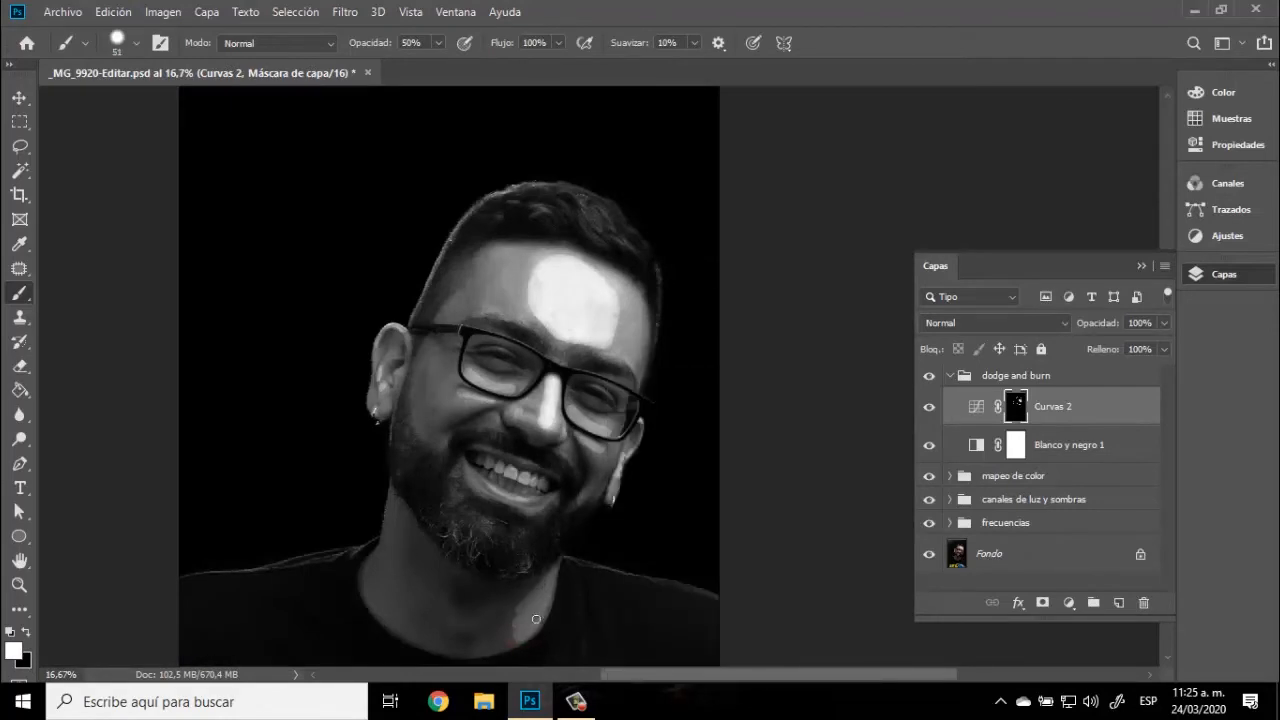
Step: Hide the Blanco y negro 1 layer and soften the Curvas 2 mask with a 22.2-pixel Gaussian blur
key("v")
left_click(930, 445)
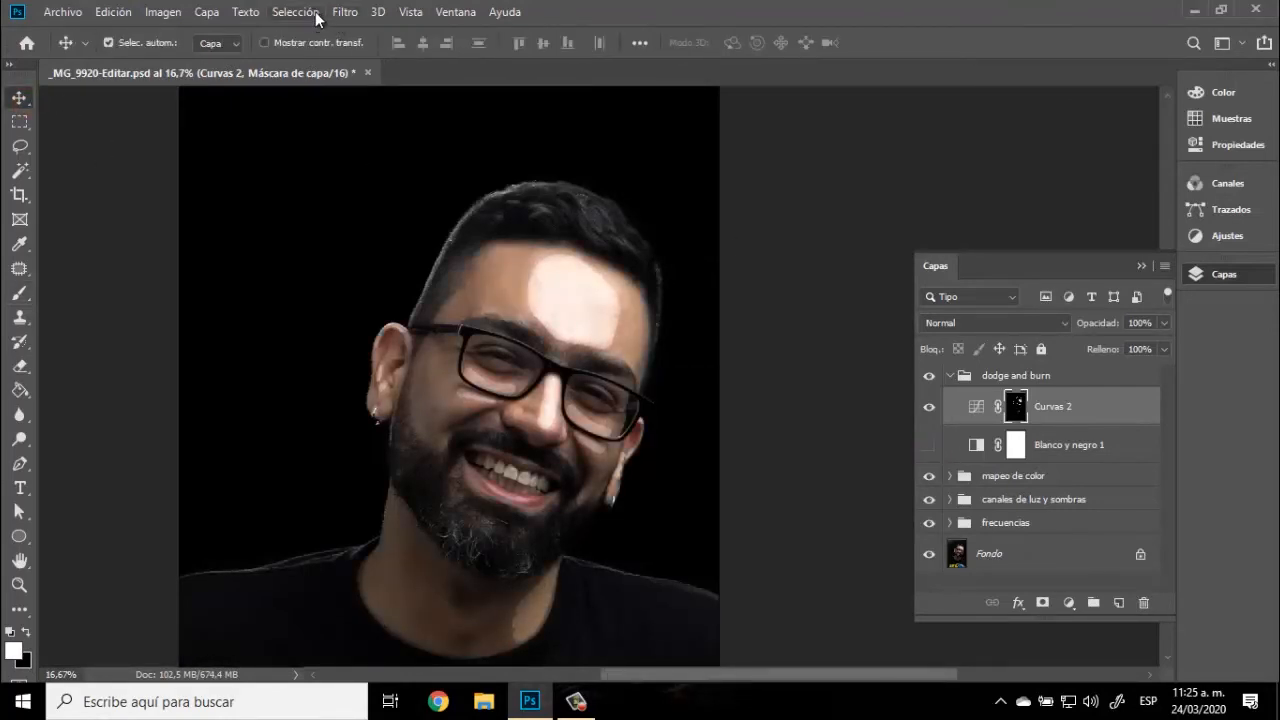
left_click(345, 11)
mouse_move(470, 220)
left_click(214, 349)
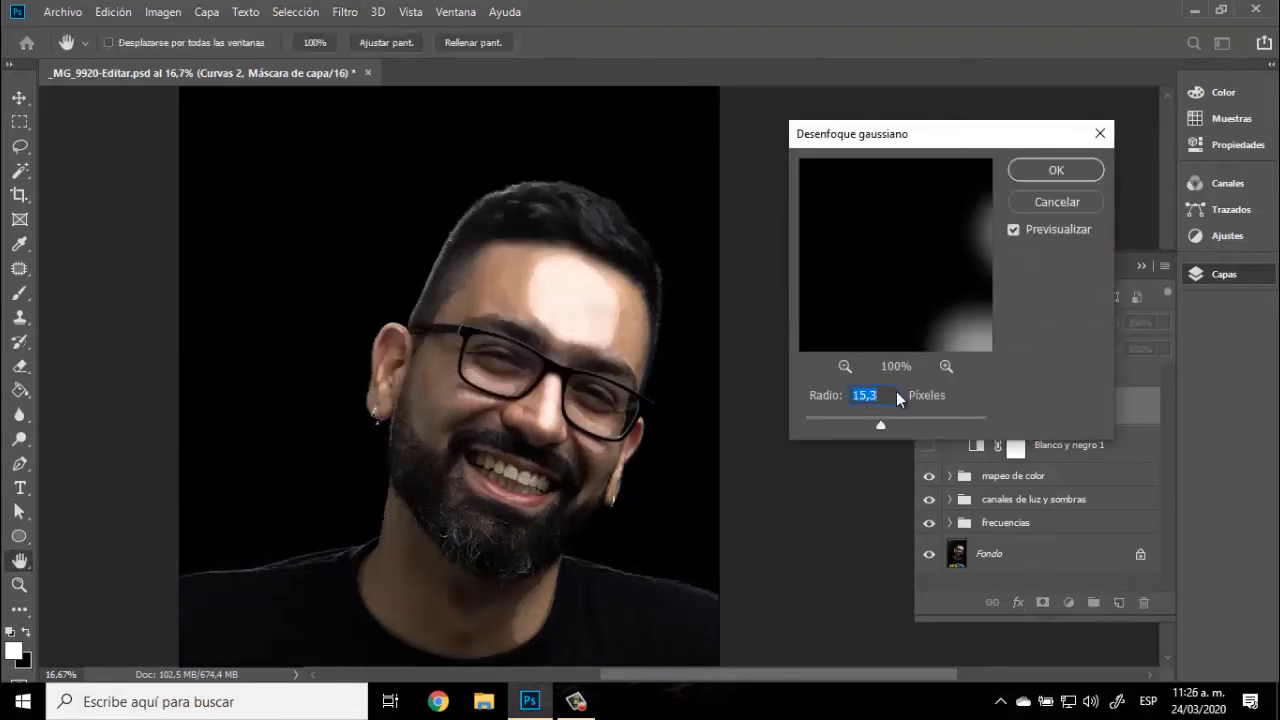
left_click(895, 418)
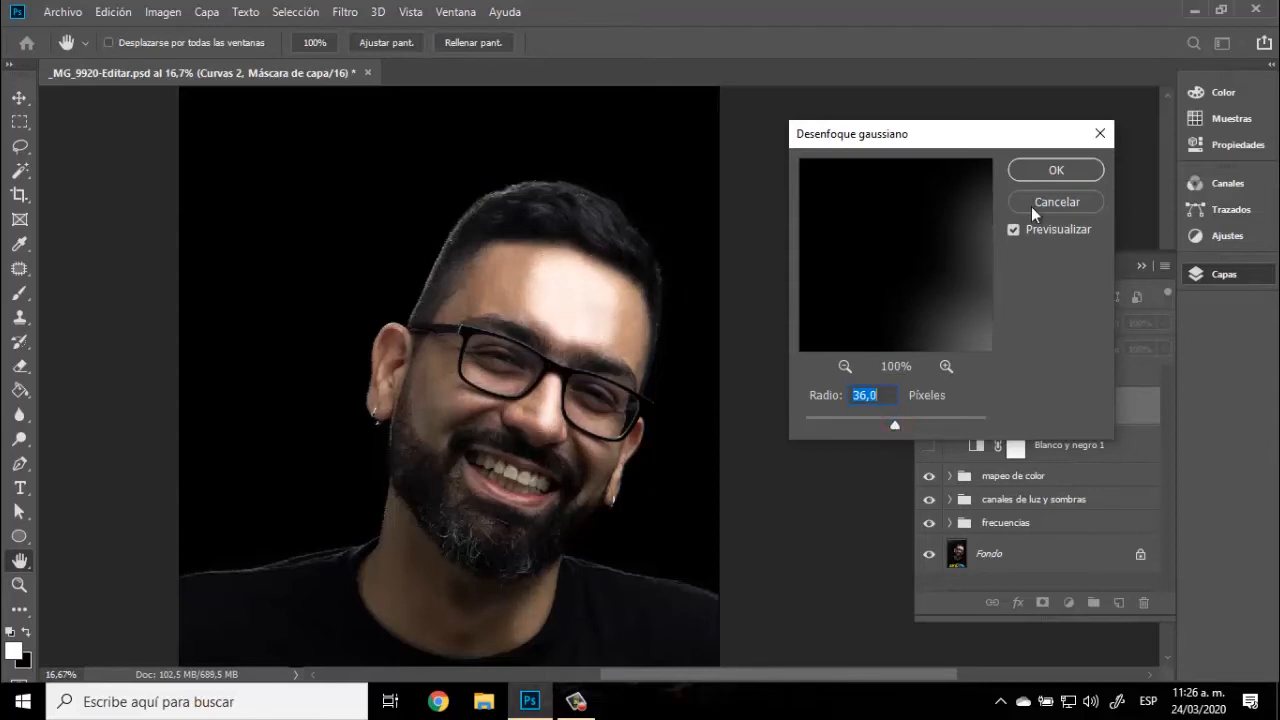
left_click(886, 421)
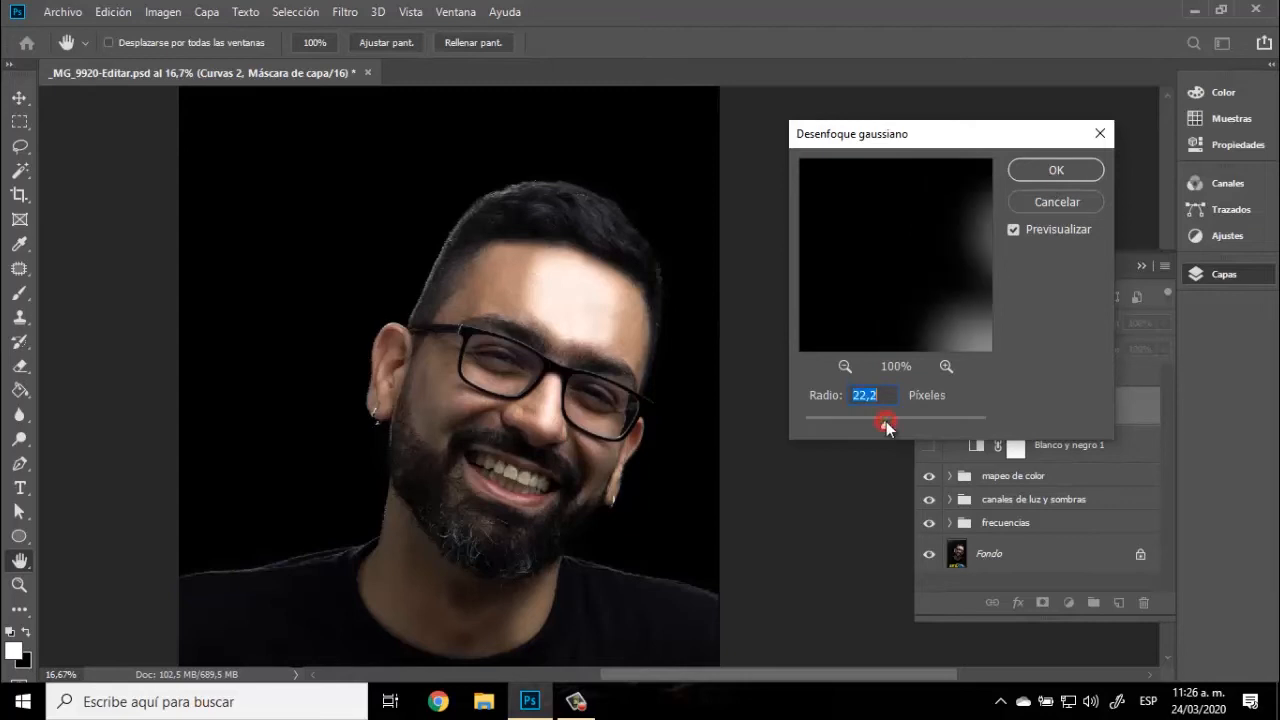
left_click(1056, 170)
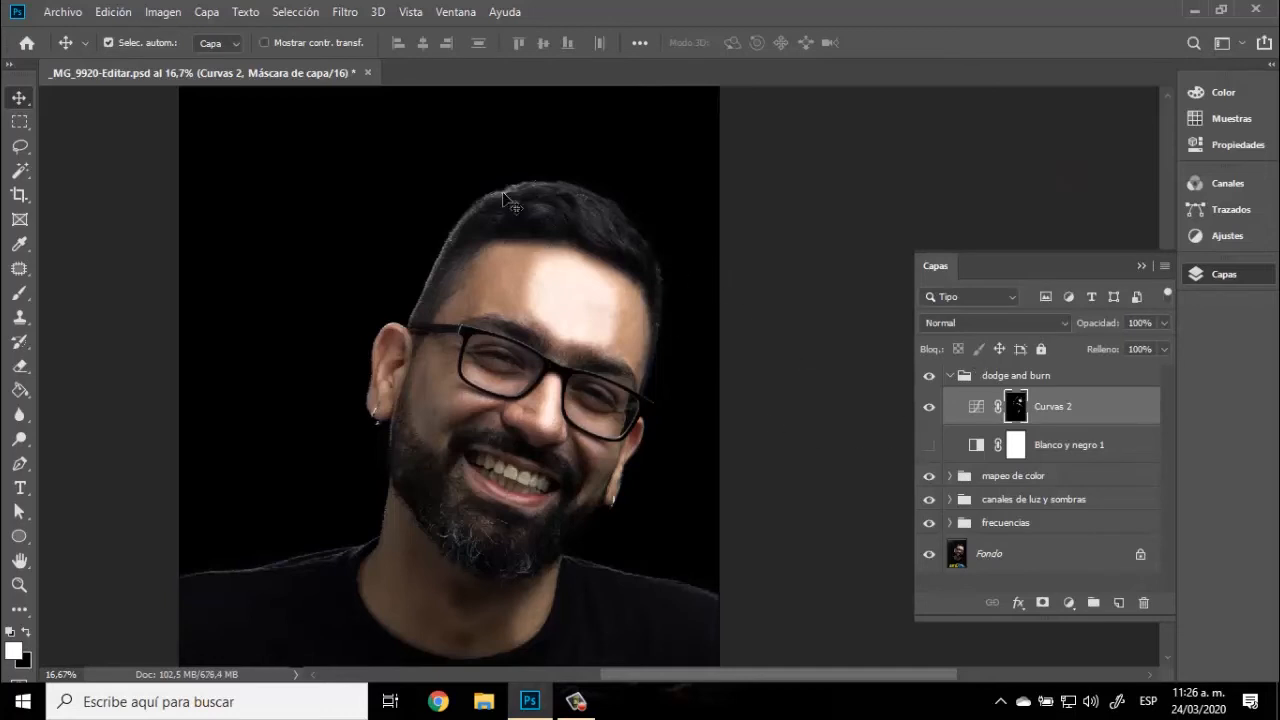
Step: Run Apply Image on the Curvas 2 mask with the merged RGB image, Multiply blending and 100% opacity
left_click(168, 12)
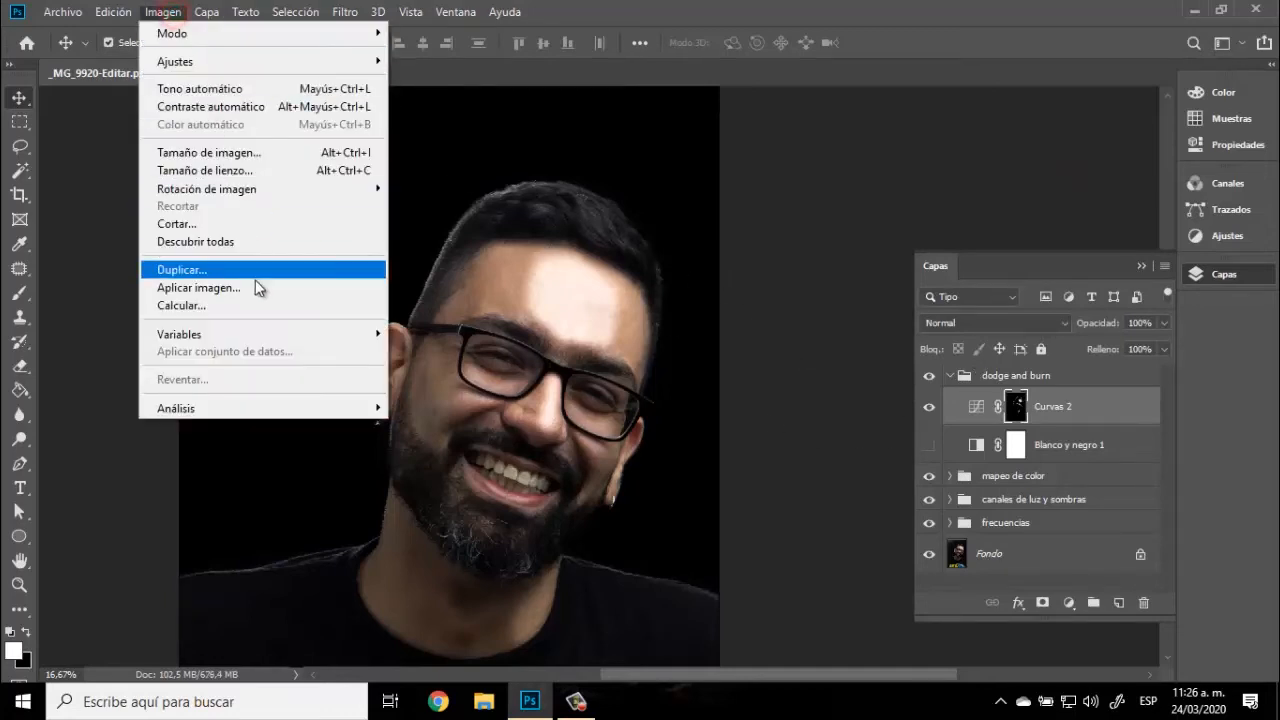
left_click(199, 288)
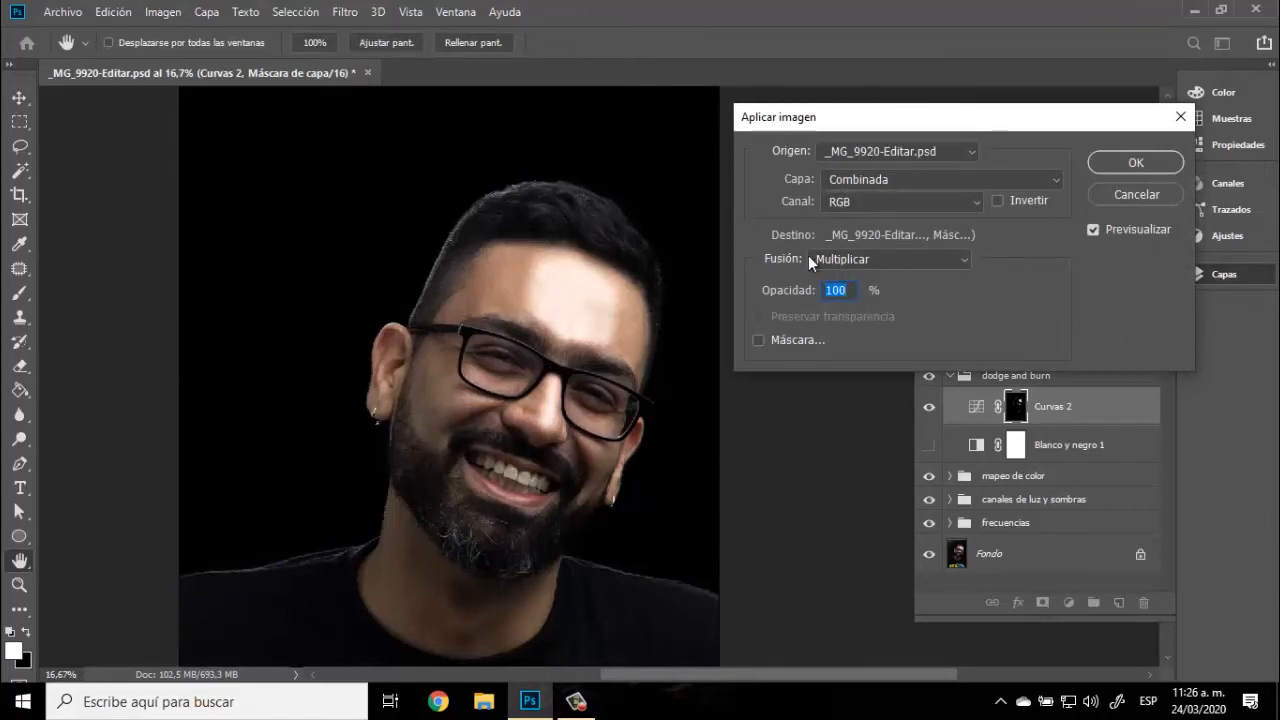
left_click(1139, 162)
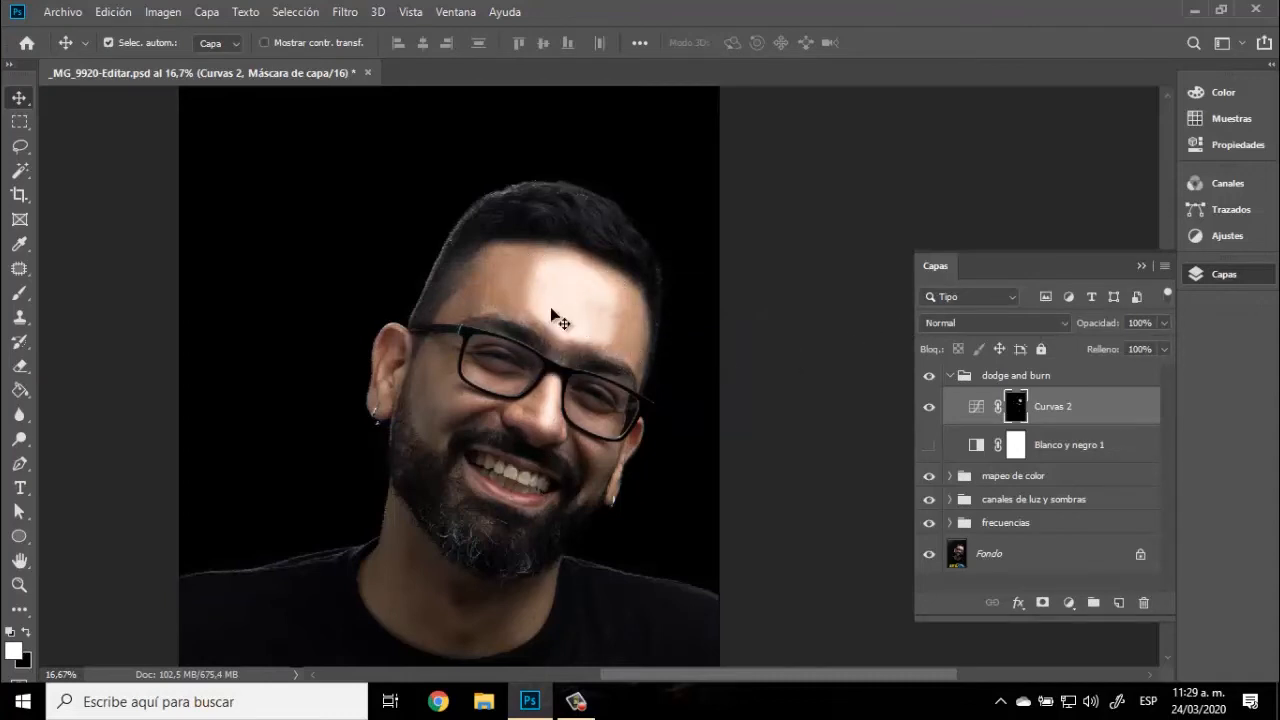
Step: Lower the Curvas 2 layer's opacity to 40% and inspect its mask on its own before returning to the image
left_click(1163, 324)
left_click_drag(1123, 340, 1121, 340)
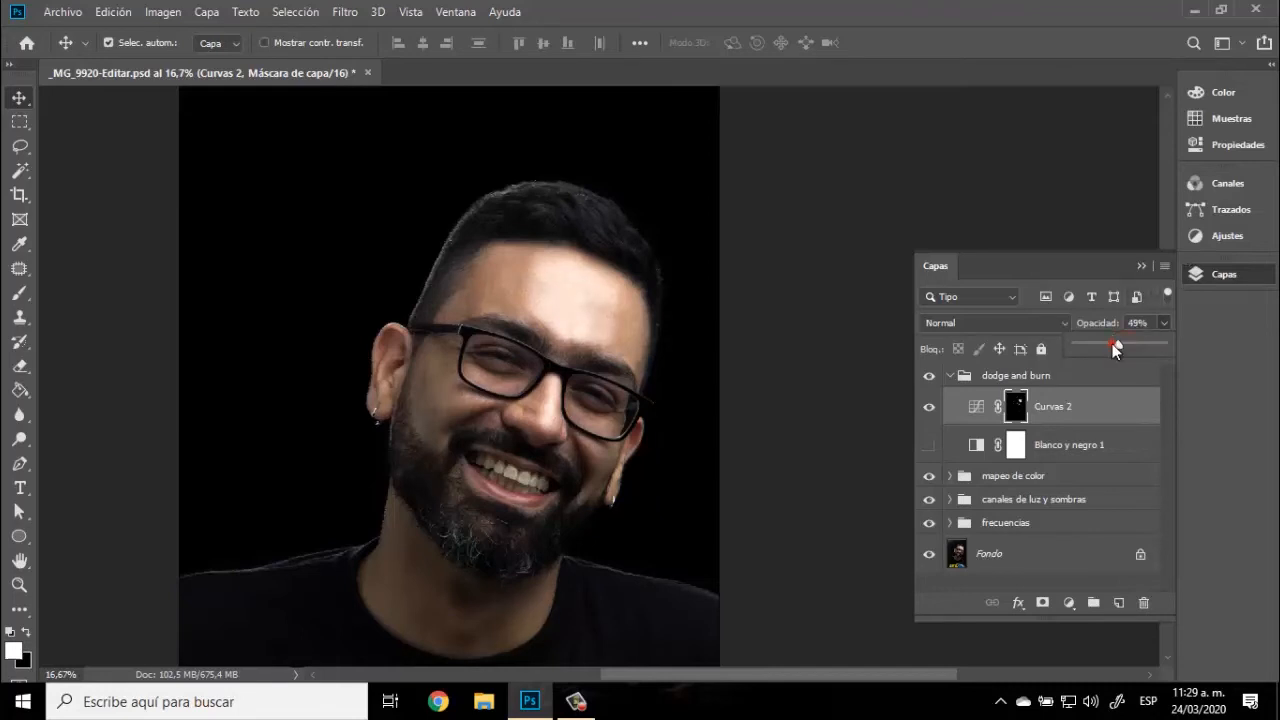
left_click(1145, 322)
type("40")
key("Return")
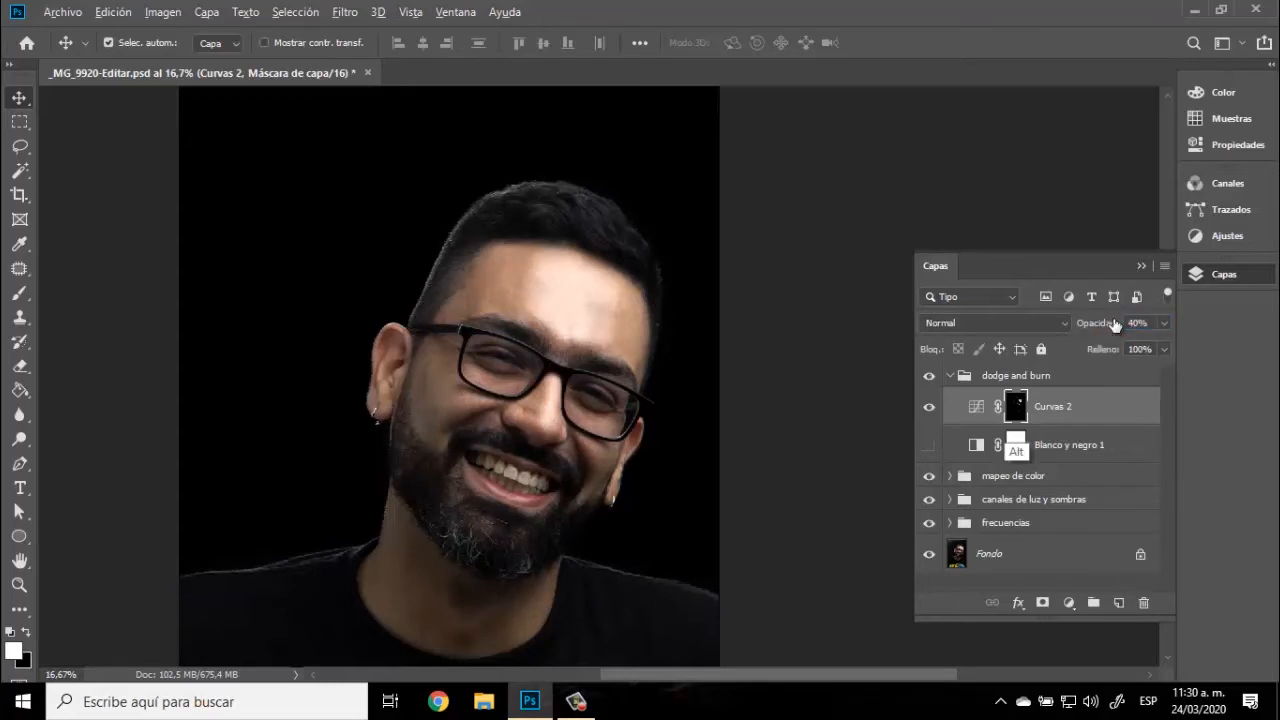
left_click(1015, 408, "alt")
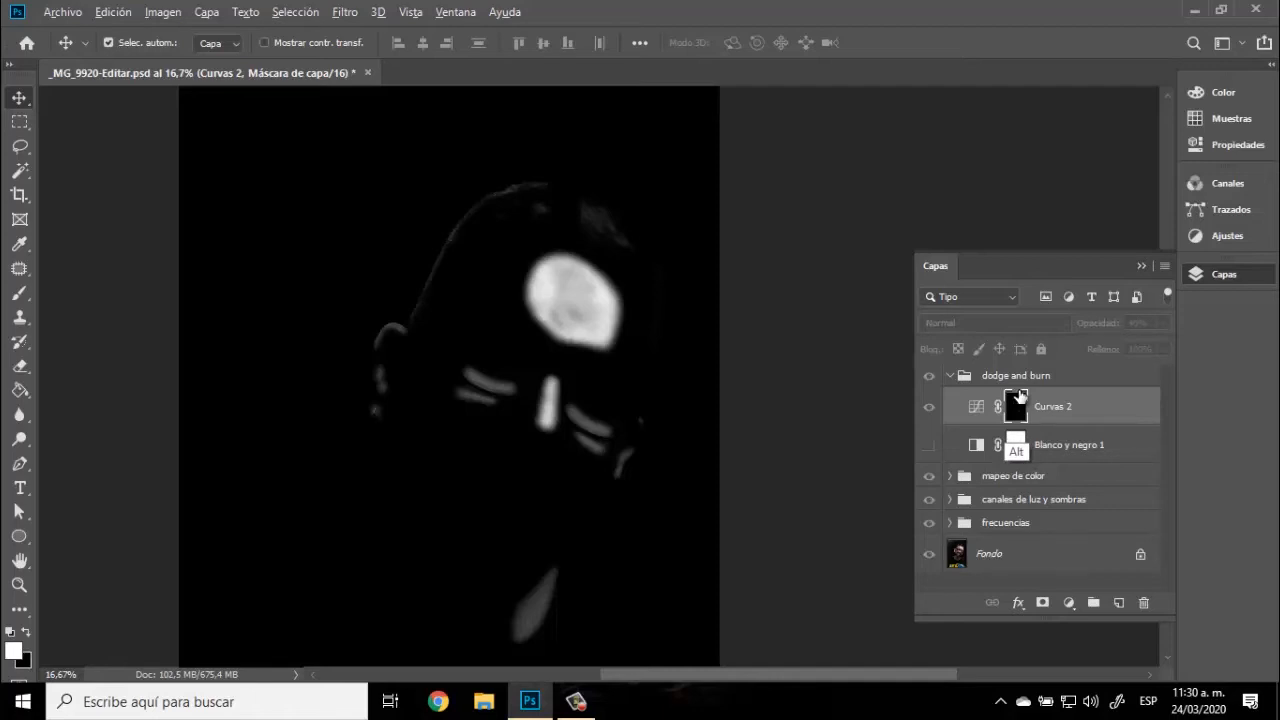
left_click(1016, 408, "alt")
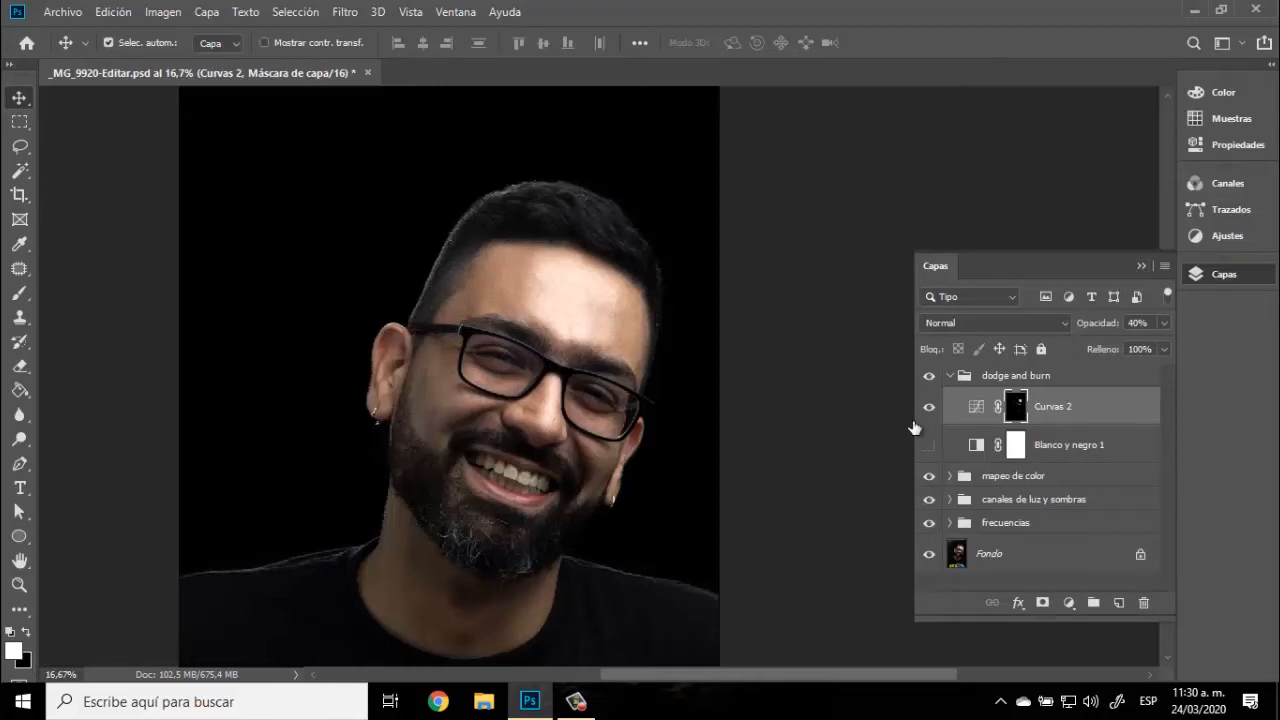
Step: Show the Blanco y negro 1 layer again and add a new Curves layer with the RGB midtones pulled down to darken
left_click(929, 445)
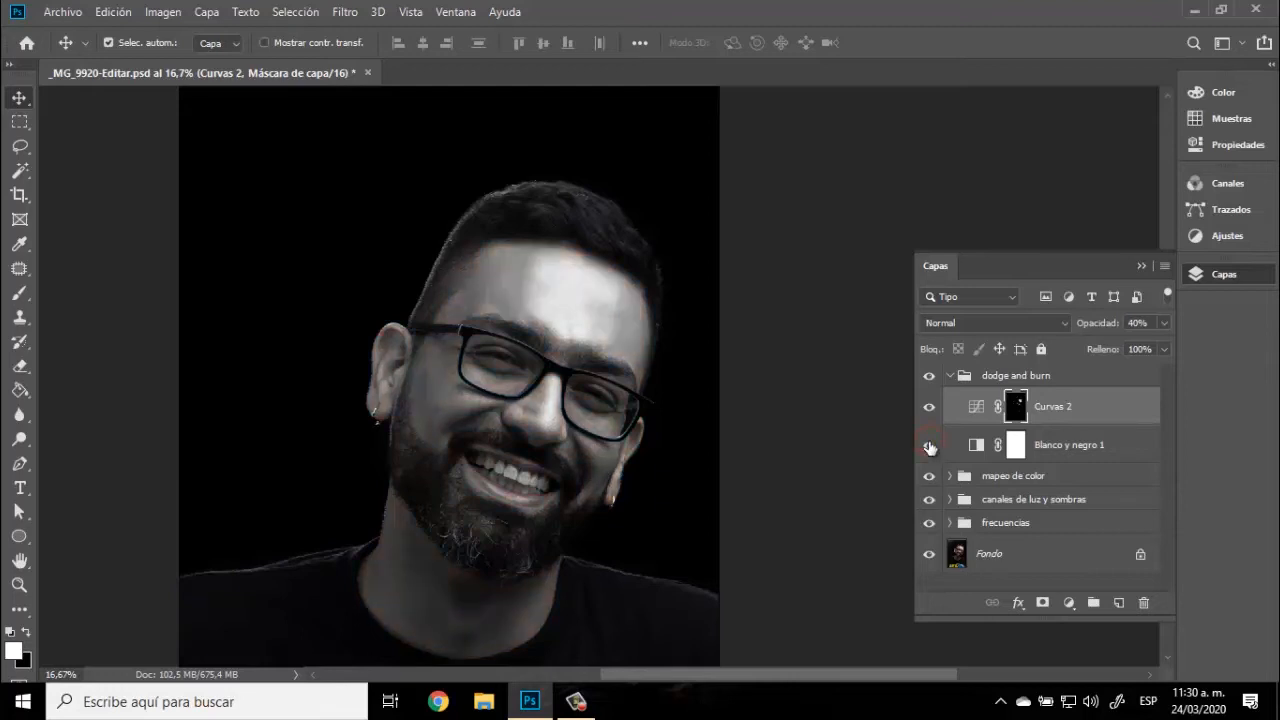
left_click(1069, 604)
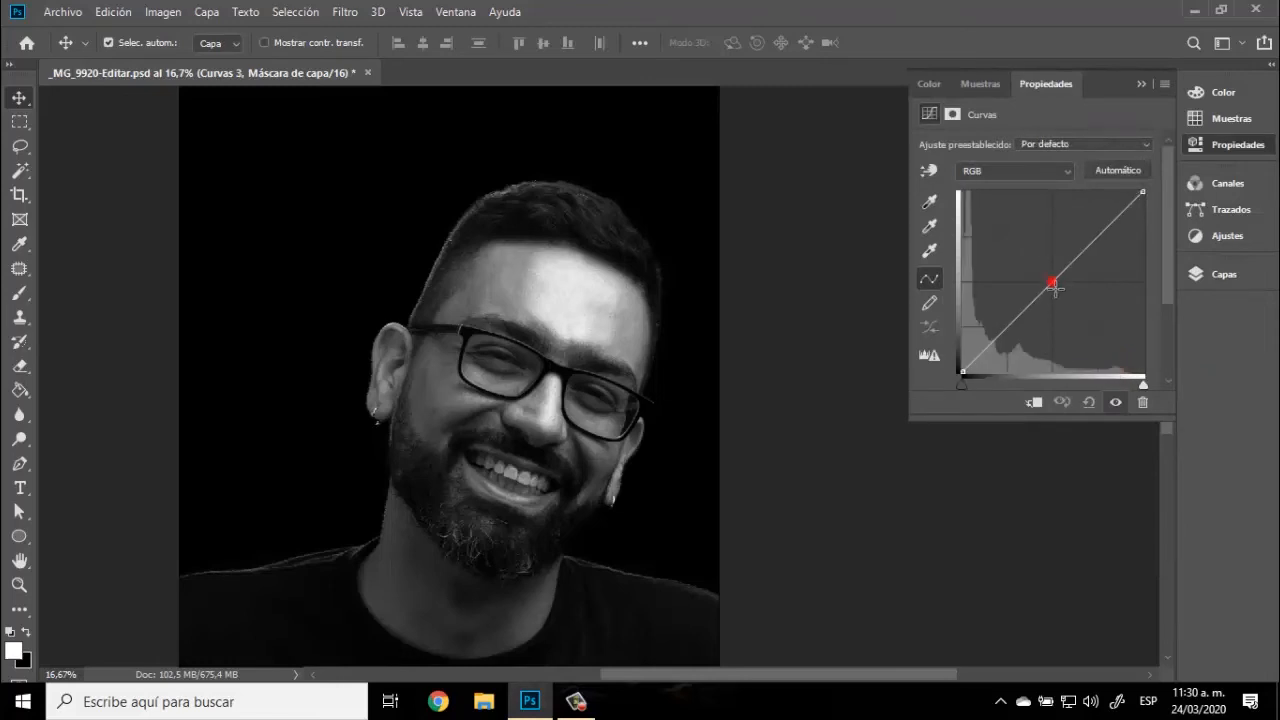
mouse_move(1054, 288)
left_mouse_down()
mouse_move(1055, 304)
mouse_move(1083, 314)
mouse_move(1062, 293)
mouse_move(1060, 307)
left_mouse_up()
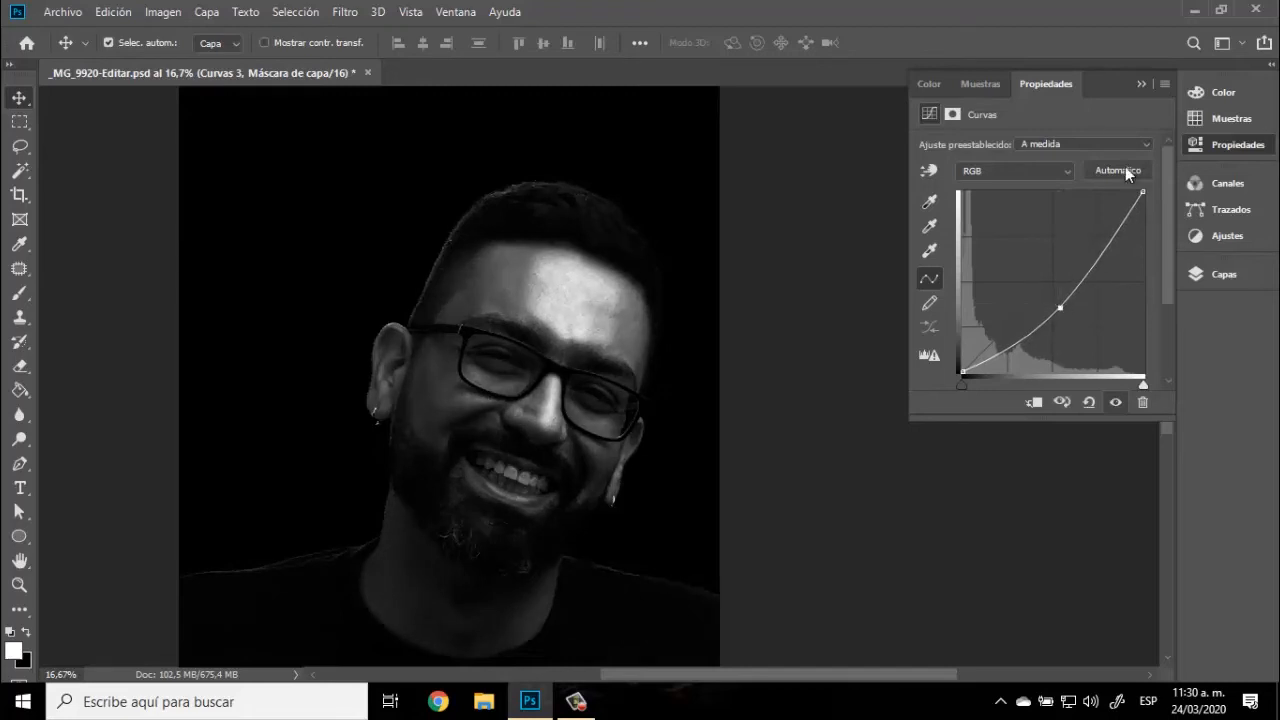
Step: Return to the layer list and invert the Curvas 3 mask to black
left_click(1142, 84)
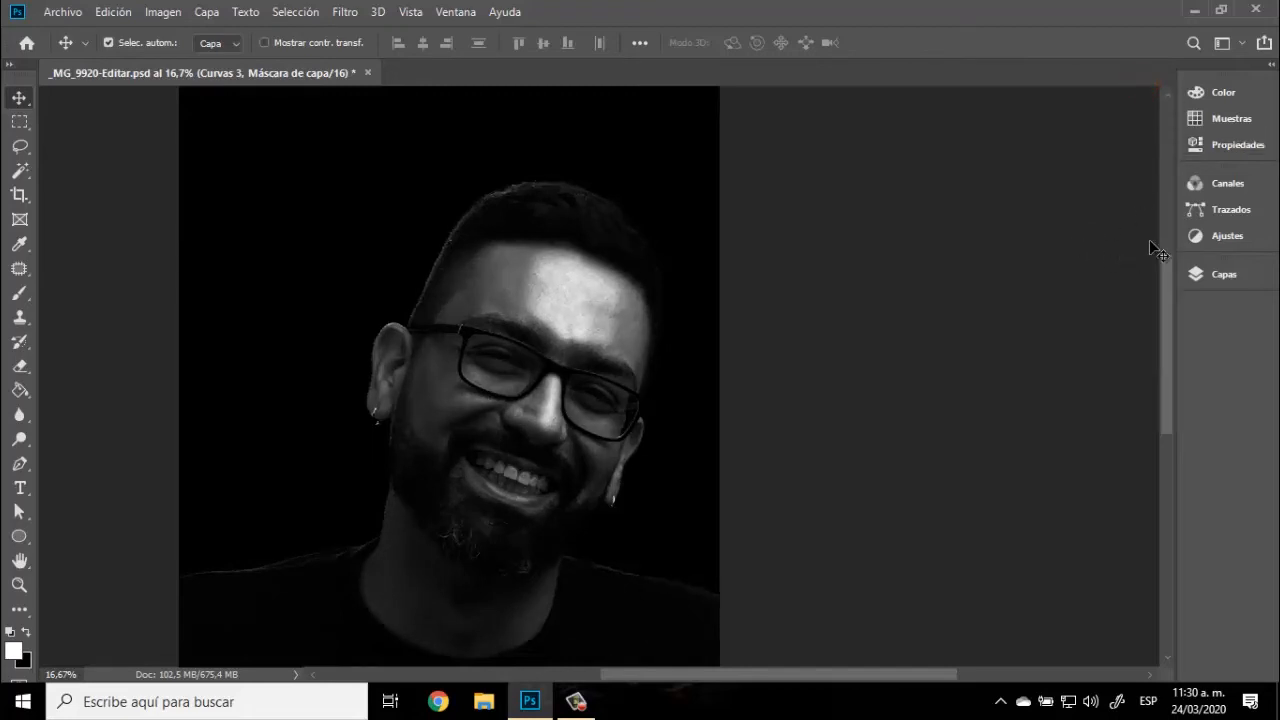
left_click(1221, 268)
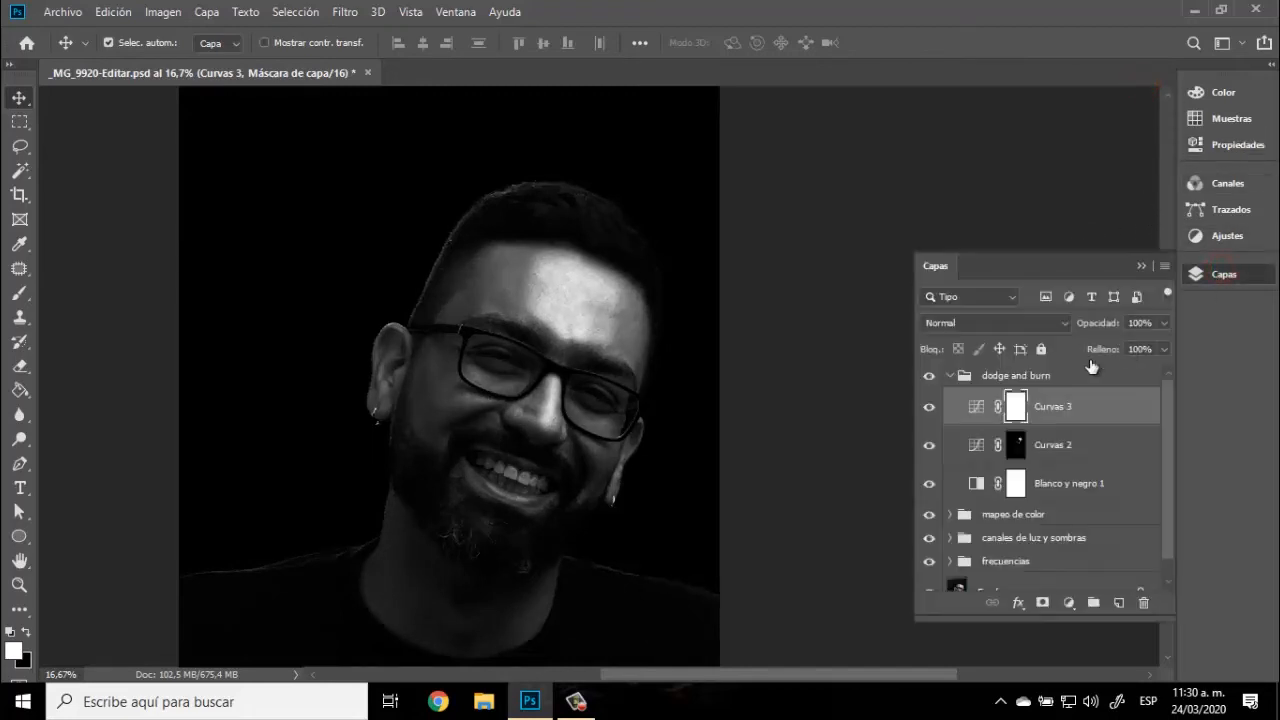
key("ctrl+i")
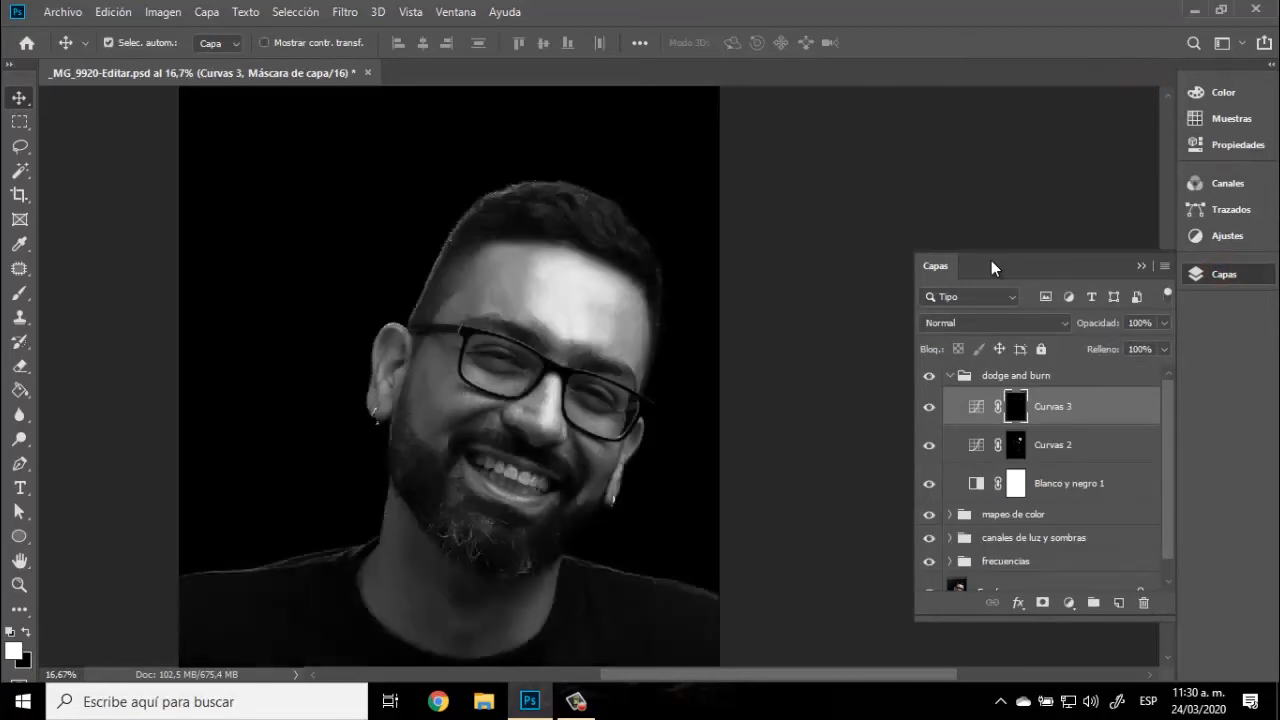
Step: With a 24 px brush, paint white on the Curvas 3 mask to darken the eyelid creases behind the right-hand lens
left_click(19, 584)
left_click(480, 461)
left_click(480, 461)
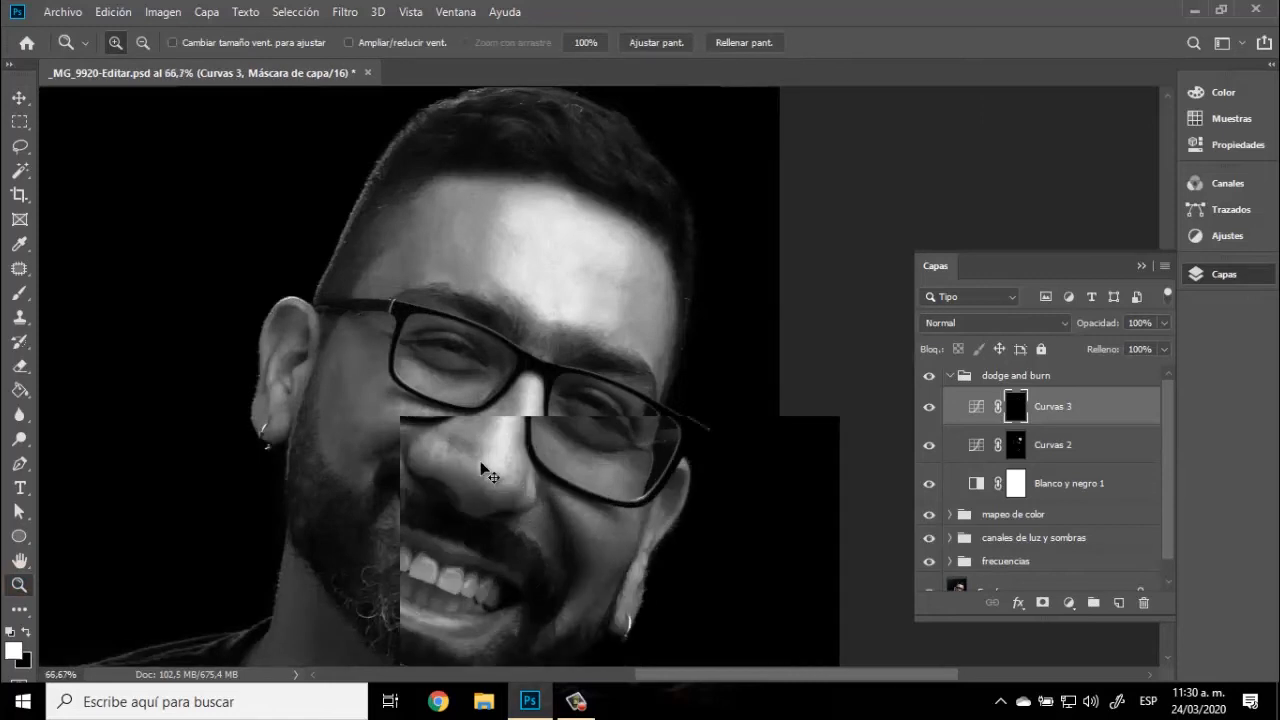
left_click(480, 461)
left_click(480, 461)
key("b")
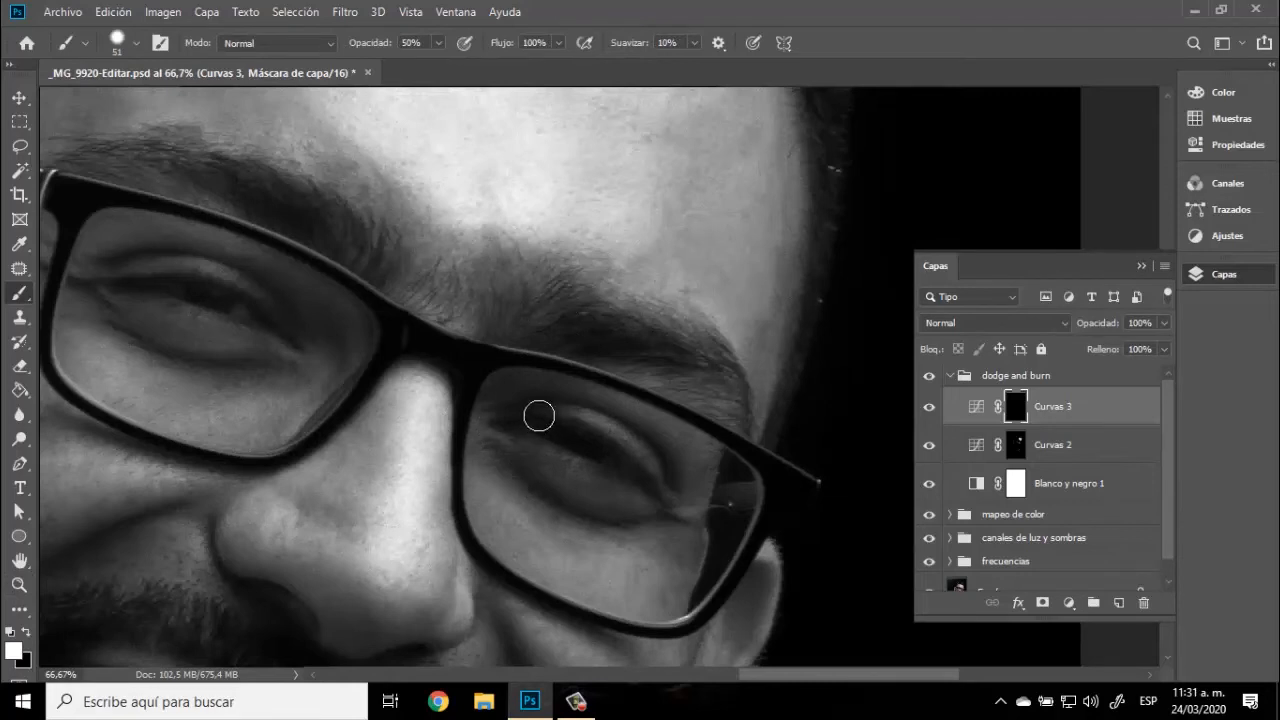
right_click(526, 463)
left_click_drag(646, 421, 632, 421)
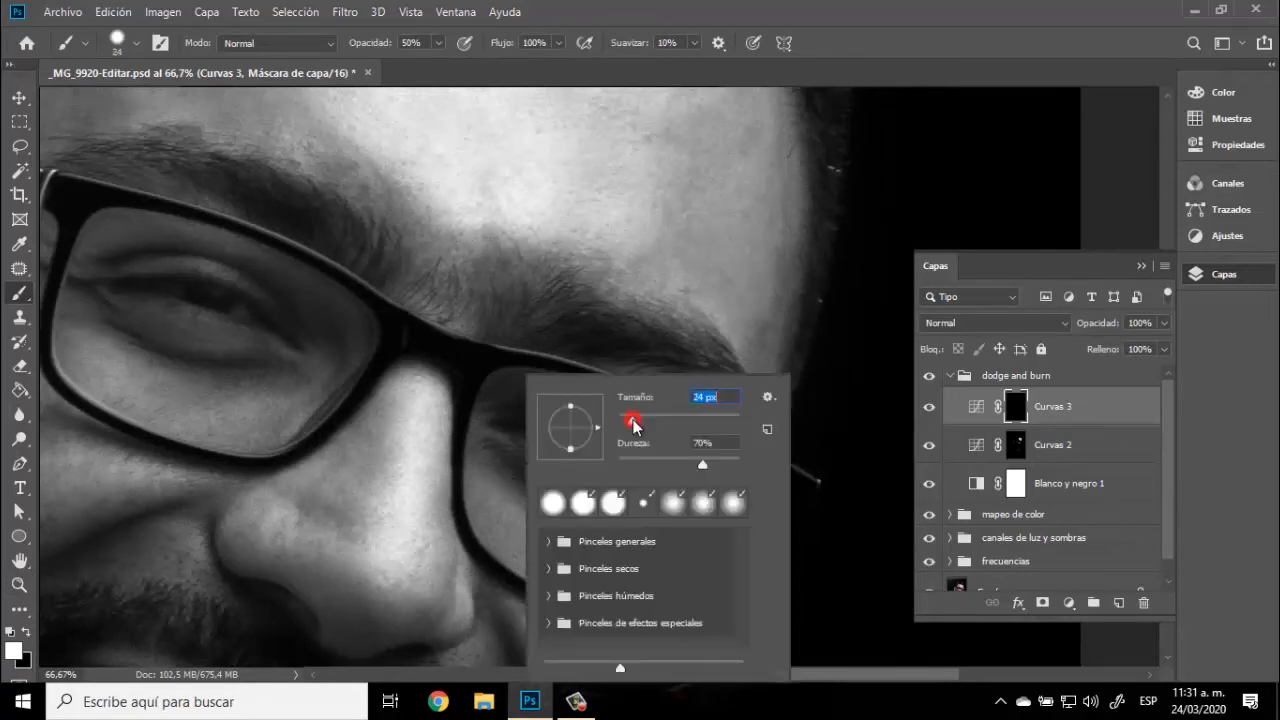
left_click(488, 444)
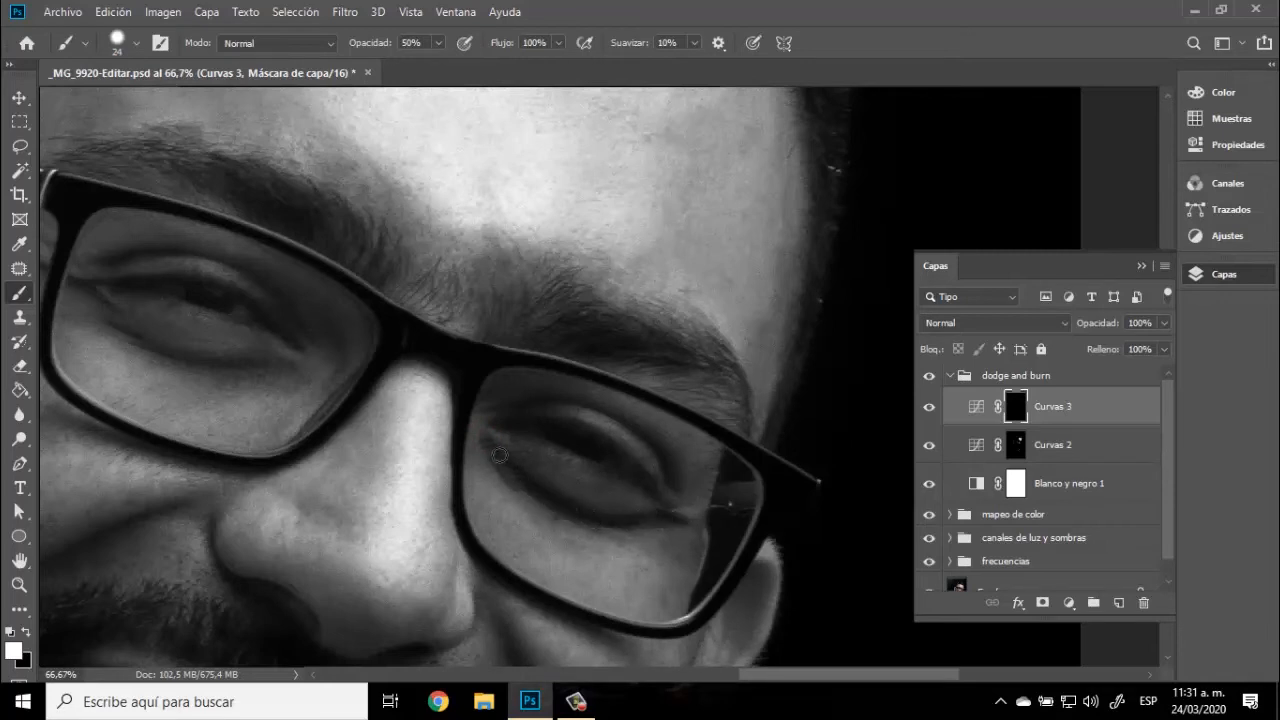
mouse_move(500, 455)
left_mouse_down()
mouse_move(543, 409)
mouse_move(615, 417)
mouse_move(672, 472)
left_mouse_up()
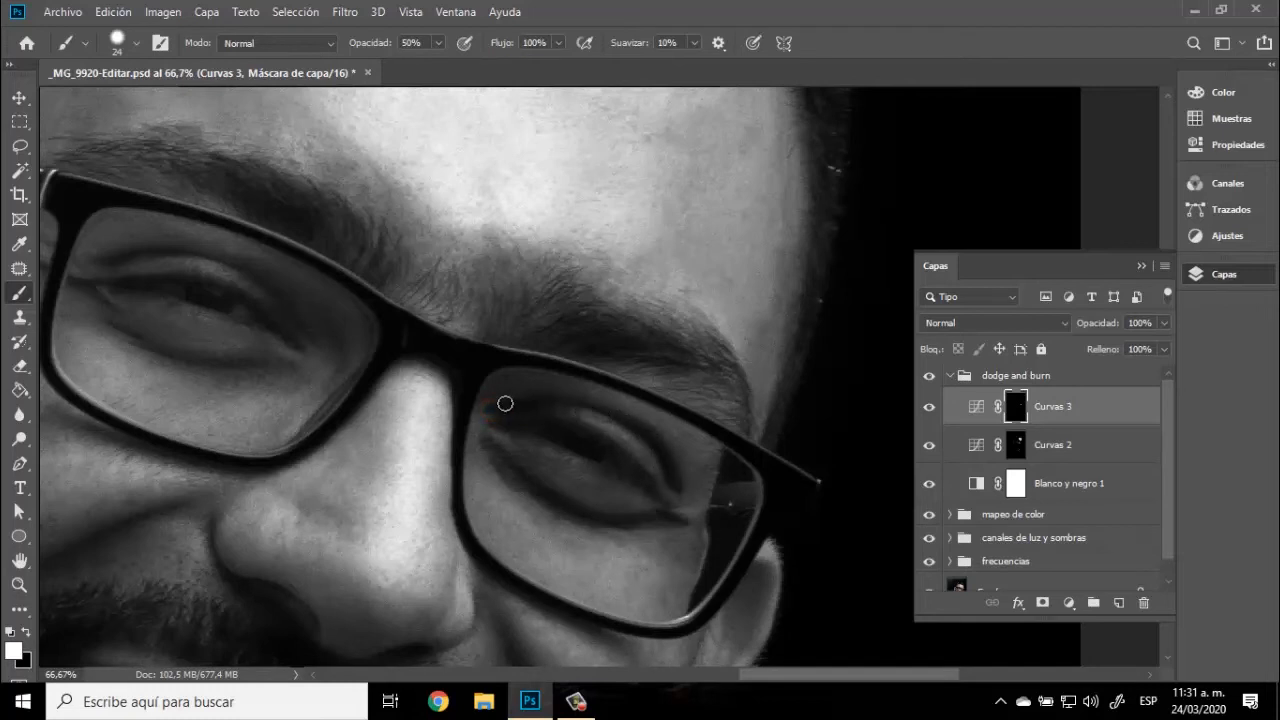
Step: Darken the inner and outer corners and upper lid crease of the eye behind the left-hand lens on the Curvas 3 mask
left_click_drag(284, 320, 571, 371)
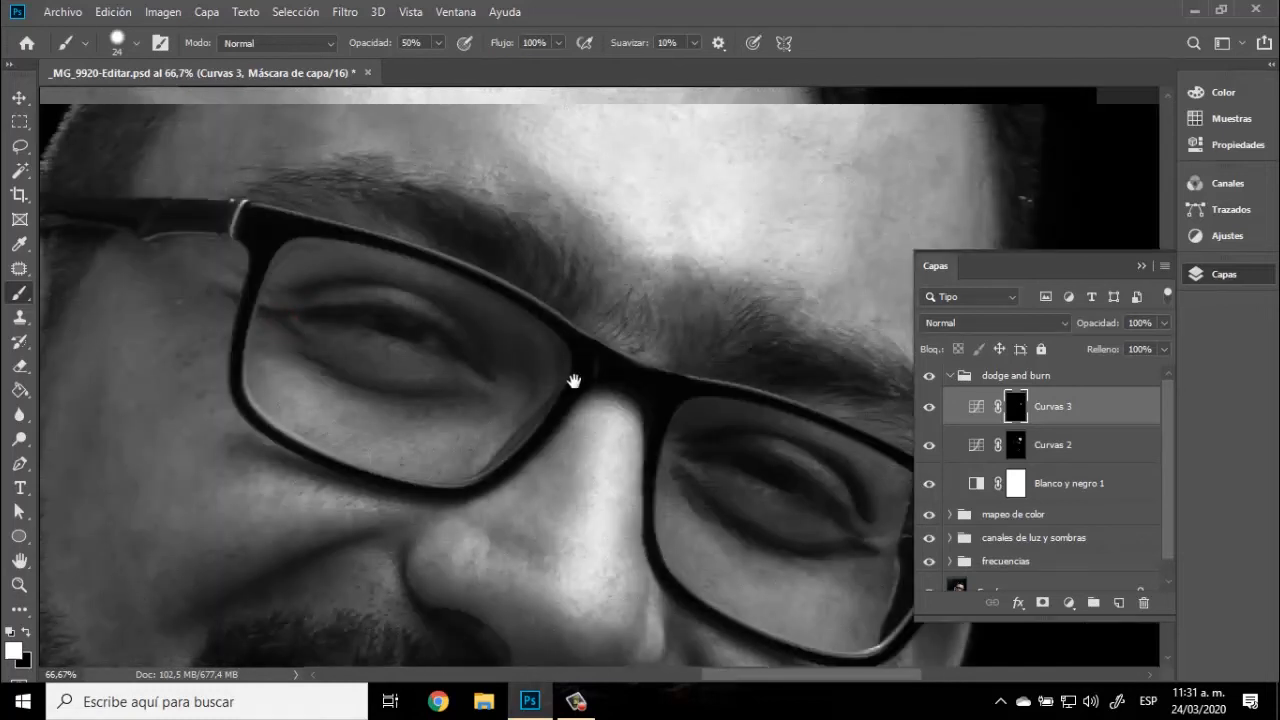
left_click_drag(273, 320, 285, 326)
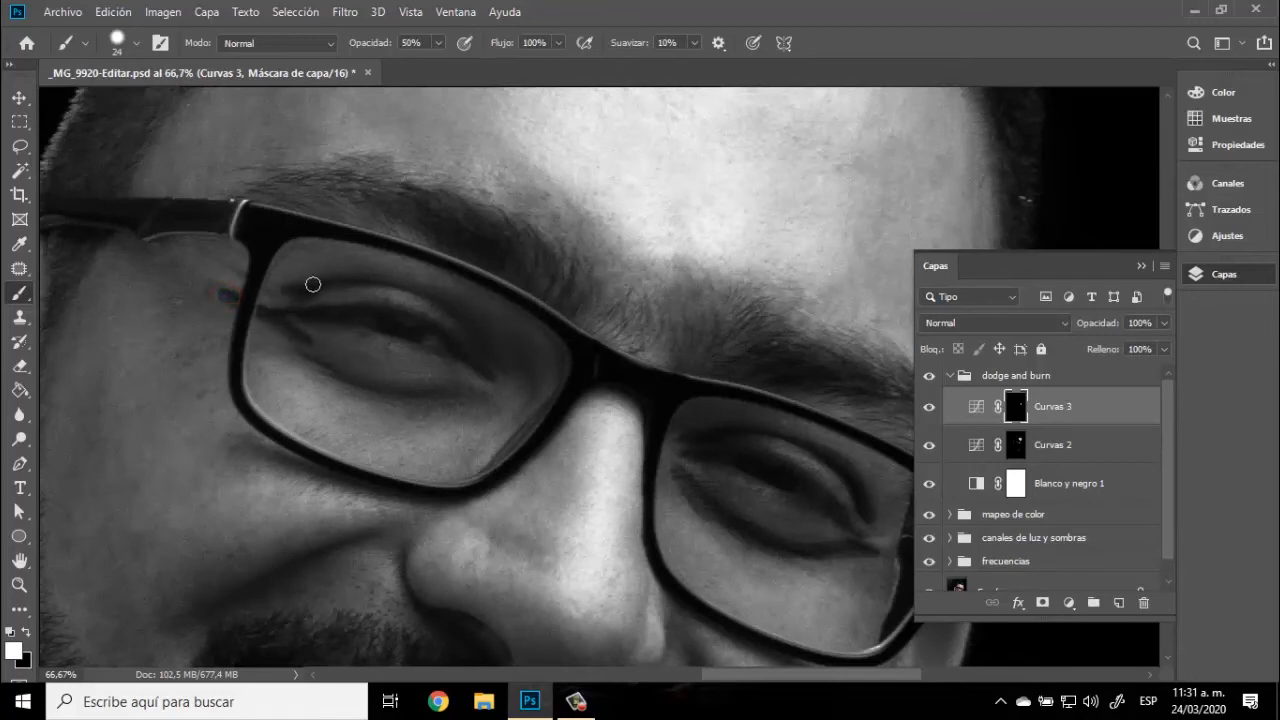
mouse_move(313, 285)
left_mouse_down()
mouse_move(392, 293)
mouse_move(467, 323)
left_mouse_up()
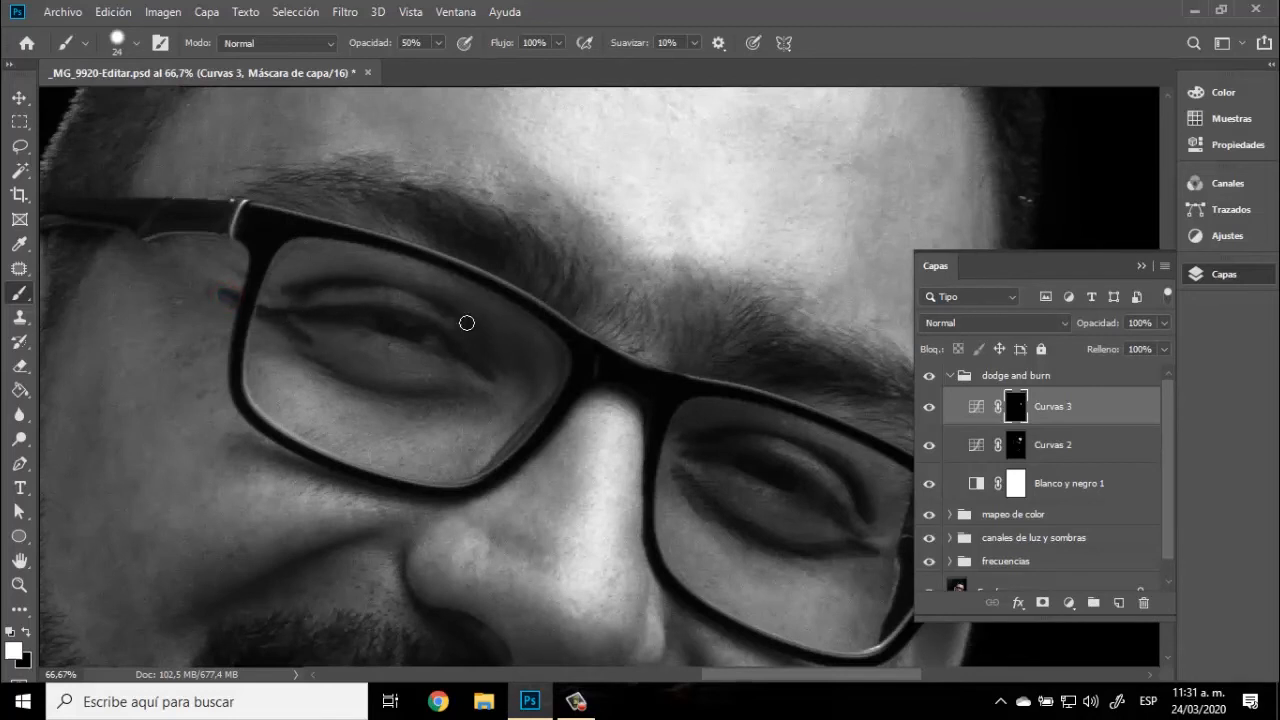
Step: Darken the inner corner and lower lid of the eye behind the left-hand lens, plus the left-hand nostril's edge, on the Curvas 3 mask
left_click(518, 361)
mouse_move(459, 400)
left_mouse_down()
mouse_move(333, 372)
mouse_move(476, 398)
left_mouse_up()
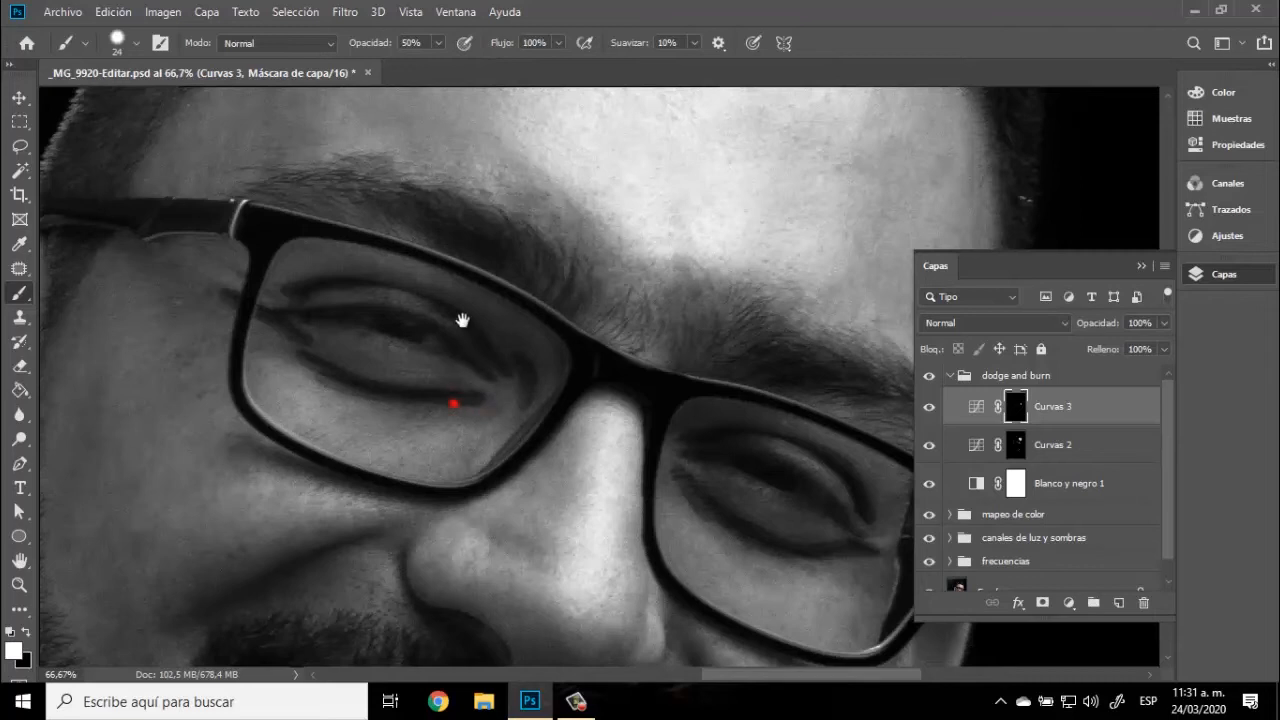
left_click_drag(457, 314, 491, 206)
mouse_move(428, 439)
left_mouse_down()
mouse_move(527, 522)
mouse_move(512, 482)
mouse_move(468, 470)
left_mouse_up()
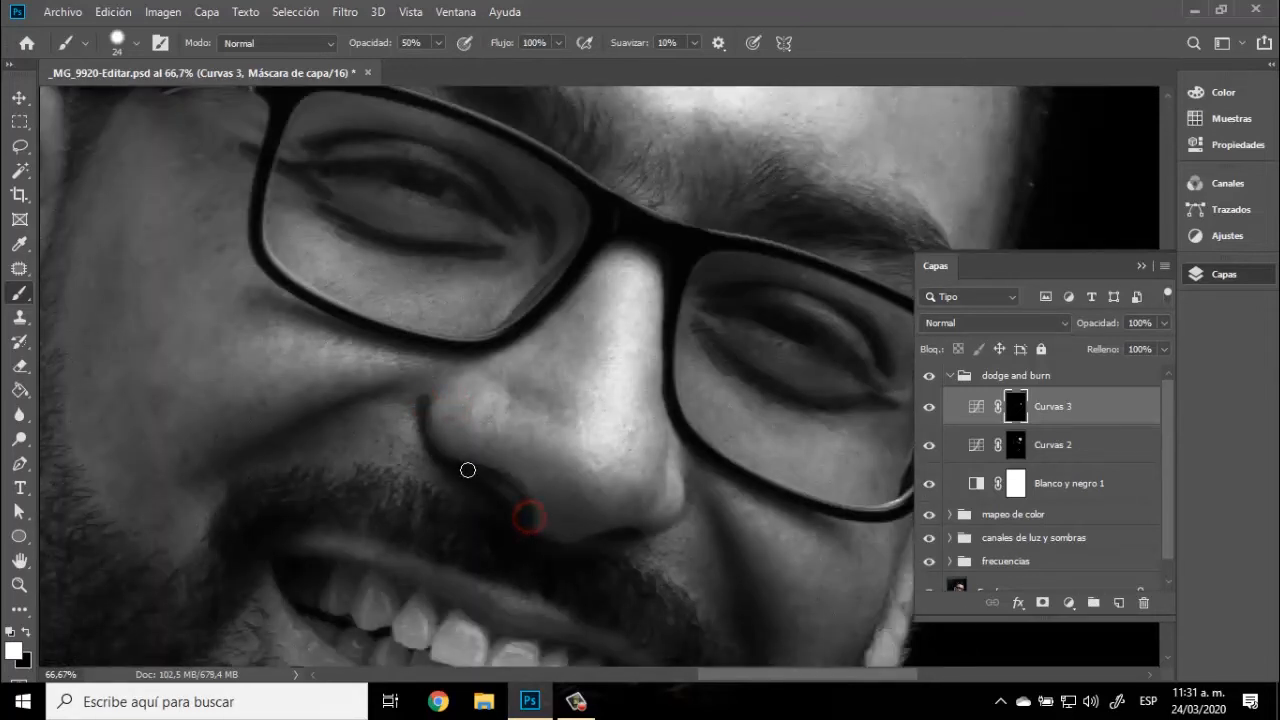
Step: Darken the underside of the nose and the smile folds on both cheeks on the Curvas 3 mask
mouse_move(589, 543)
left_mouse_down()
mouse_move(664, 531)
mouse_move(681, 481)
mouse_move(747, 581)
left_mouse_up()
left_click_drag(721, 540, 643, 358)
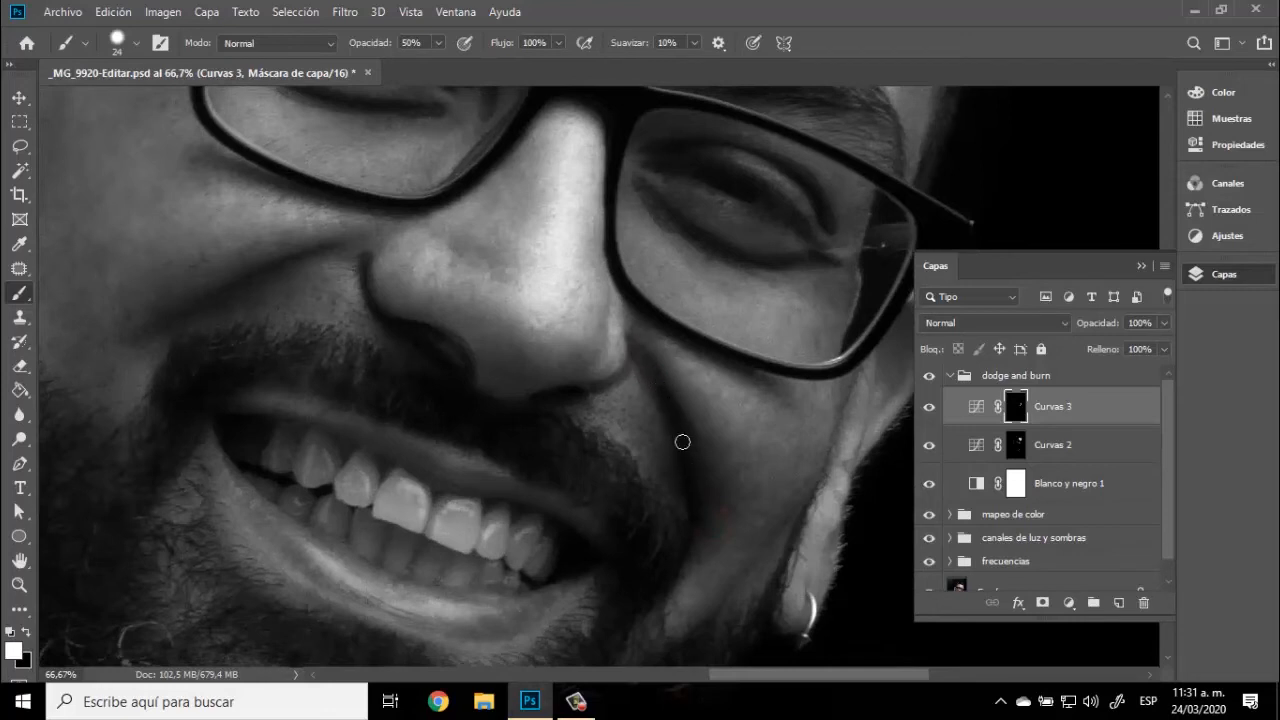
left_click_drag(330, 250, 174, 313)
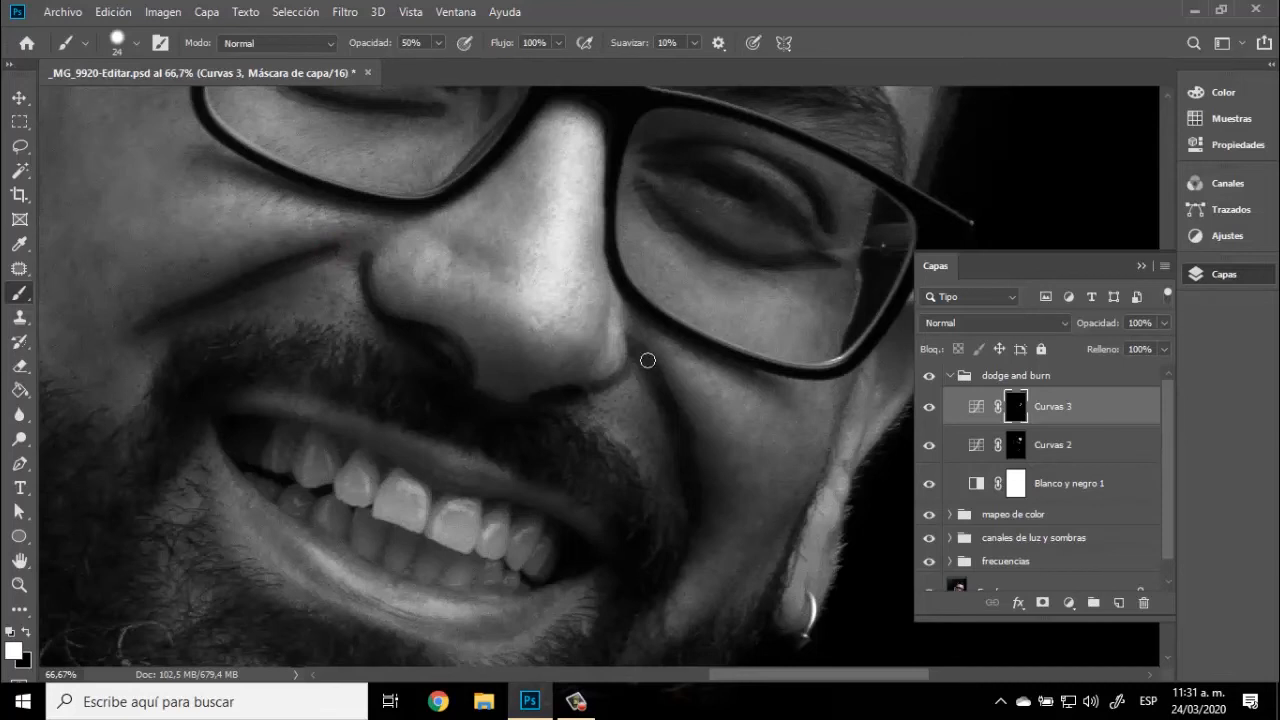
key("shift")
left_click(18, 584)
left_click(689, 418)
key("x")
key("z")
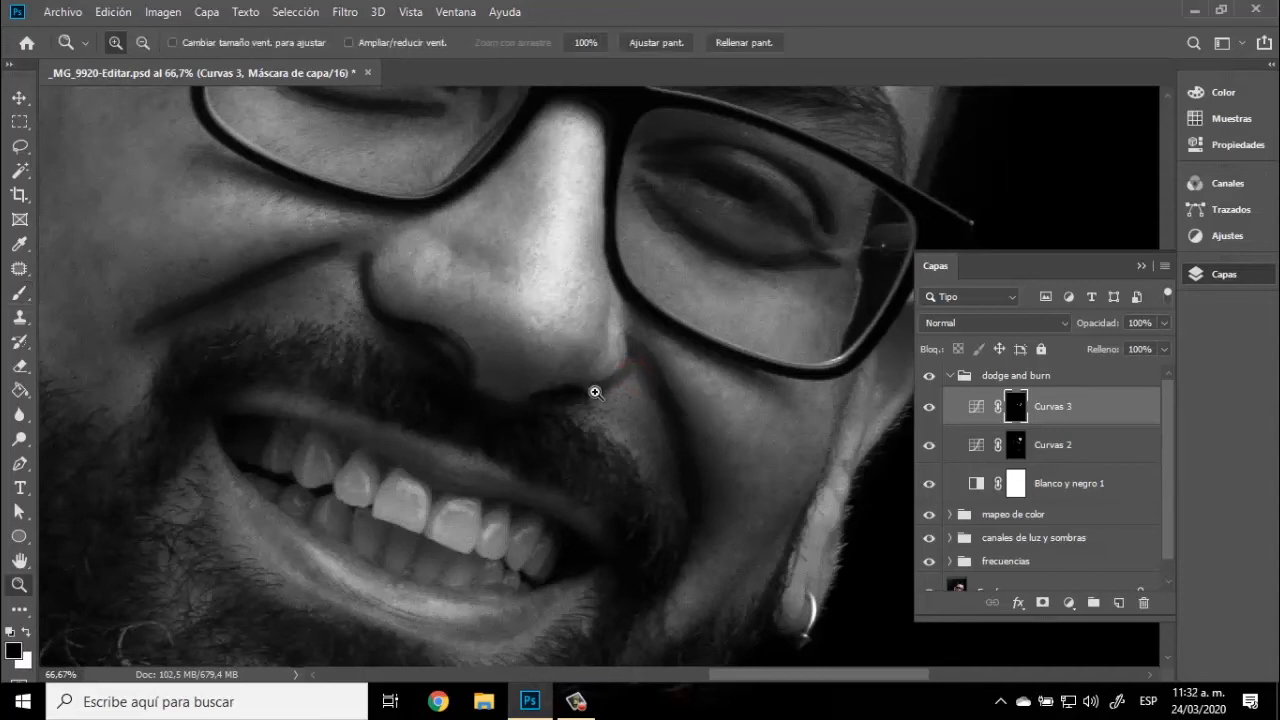
key("b")
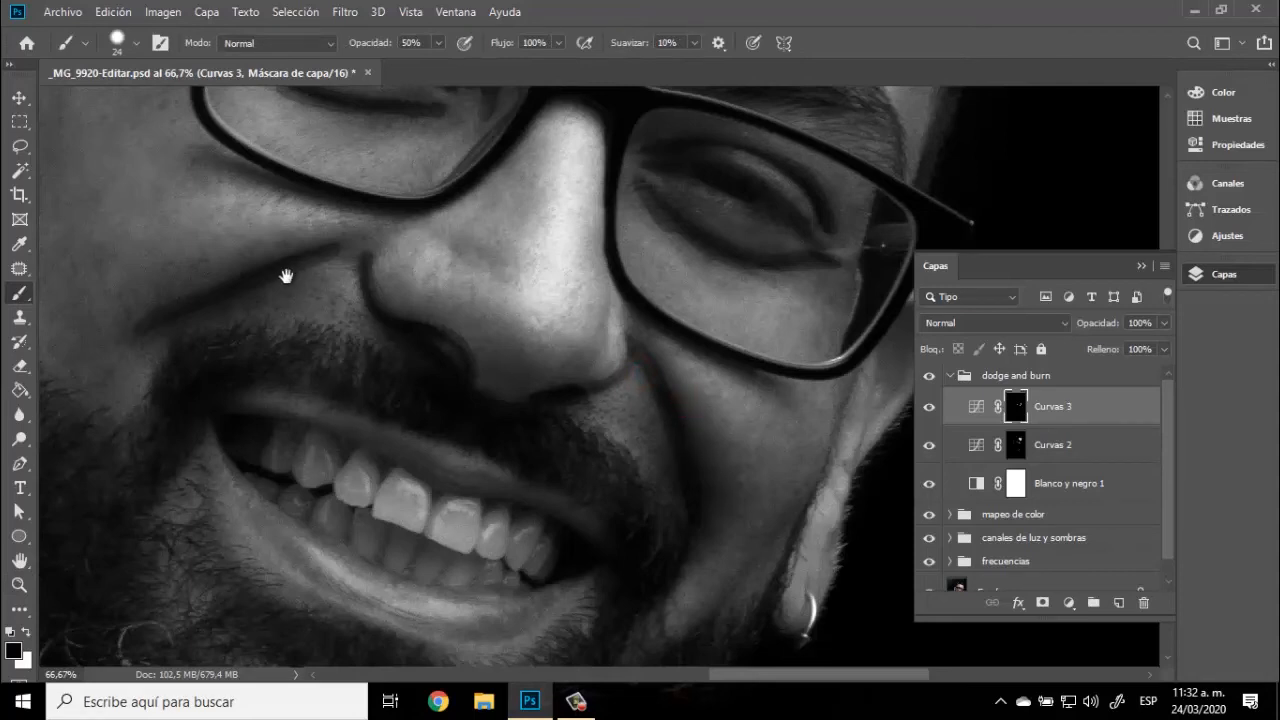
Step: Paint white on the Curvas 3 mask along the inner folds of the left-hand ear down to the earlobe to deepen their shadows
left_click_drag(287, 277, 709, 353)
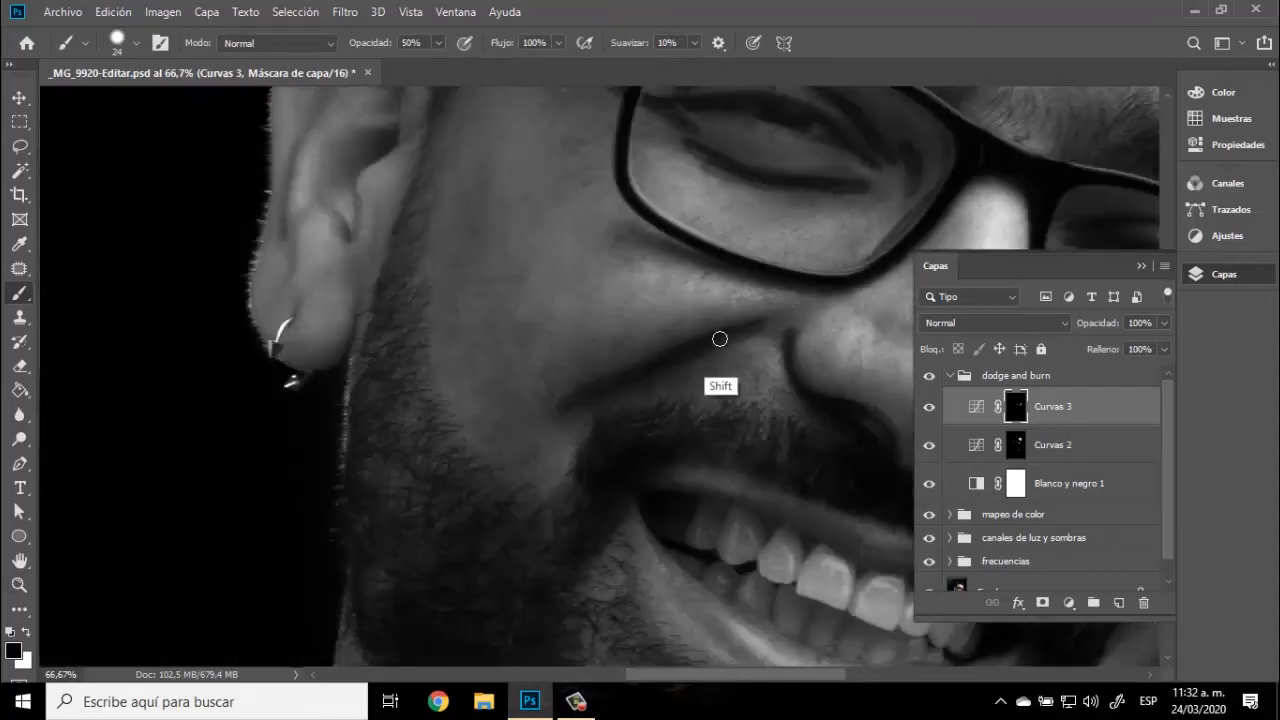
left_click_drag(325, 253, 346, 461)
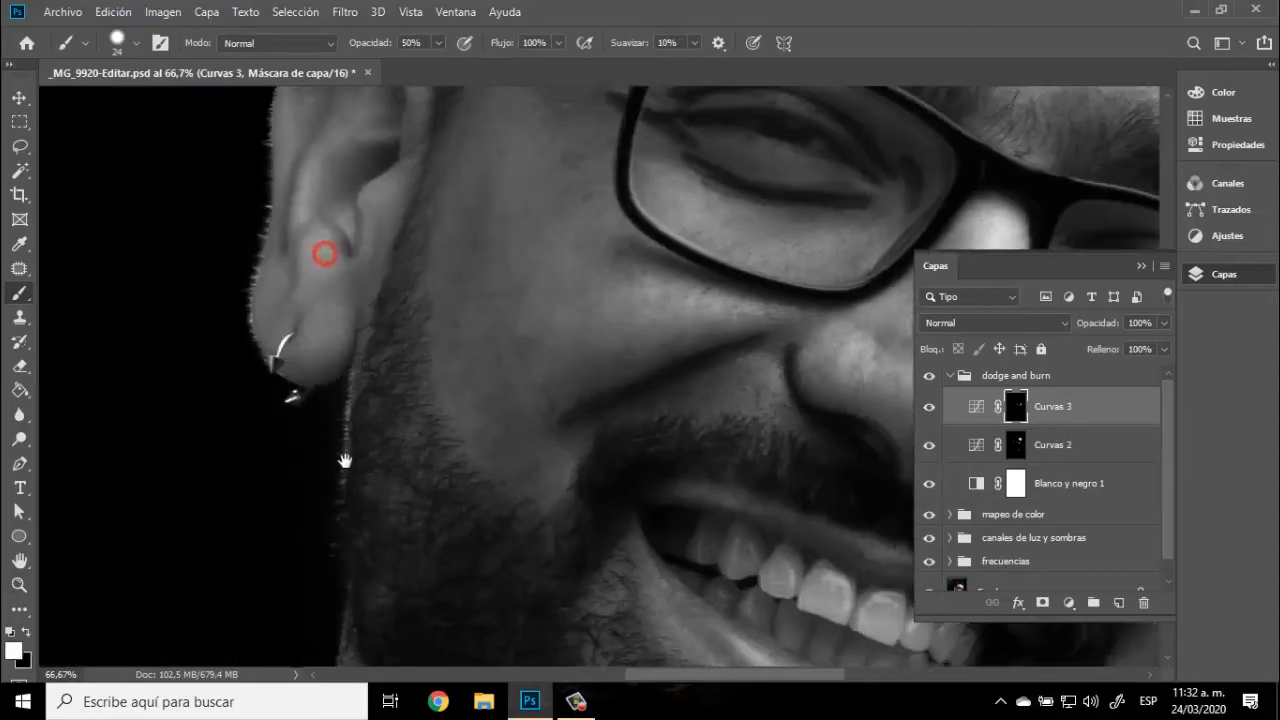
mouse_move(323, 343)
left_mouse_down()
mouse_move(300, 439)
mouse_move(369, 441)
left_mouse_up()
left_click_drag(372, 396, 405, 359)
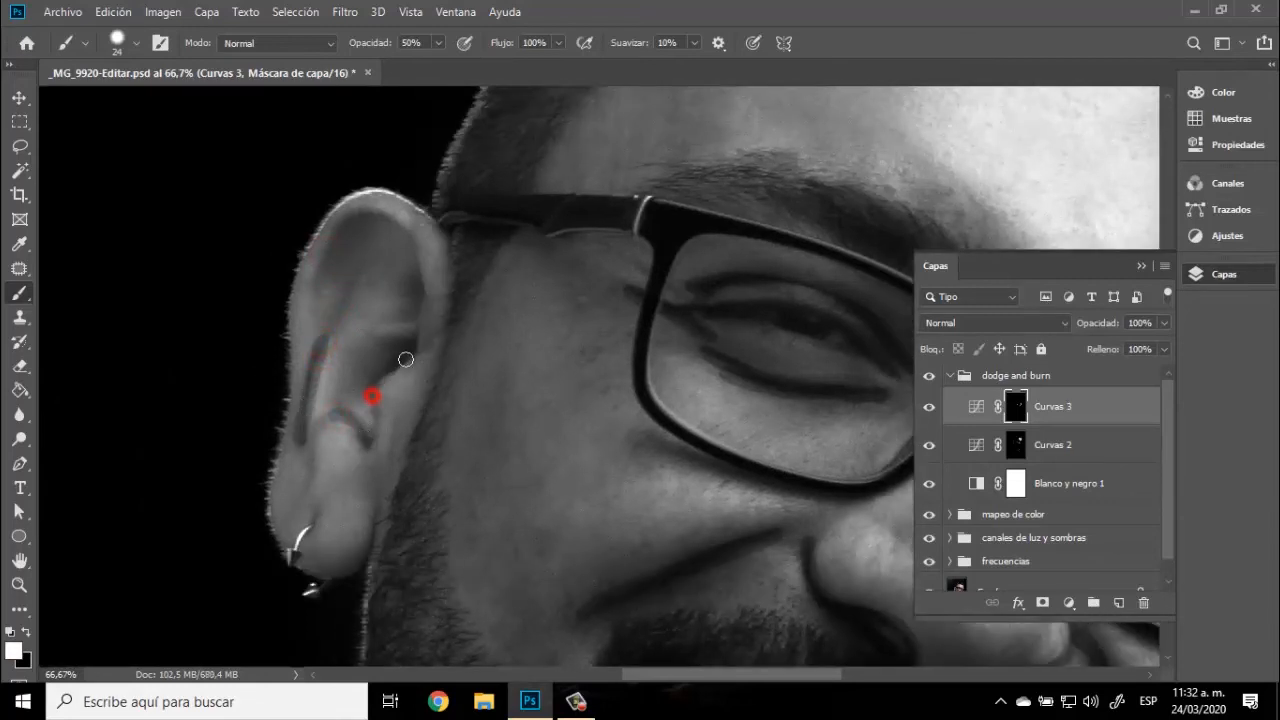
mouse_move(418, 282)
left_mouse_down()
mouse_move(372, 216)
mouse_move(334, 242)
mouse_move(318, 280)
left_mouse_up()
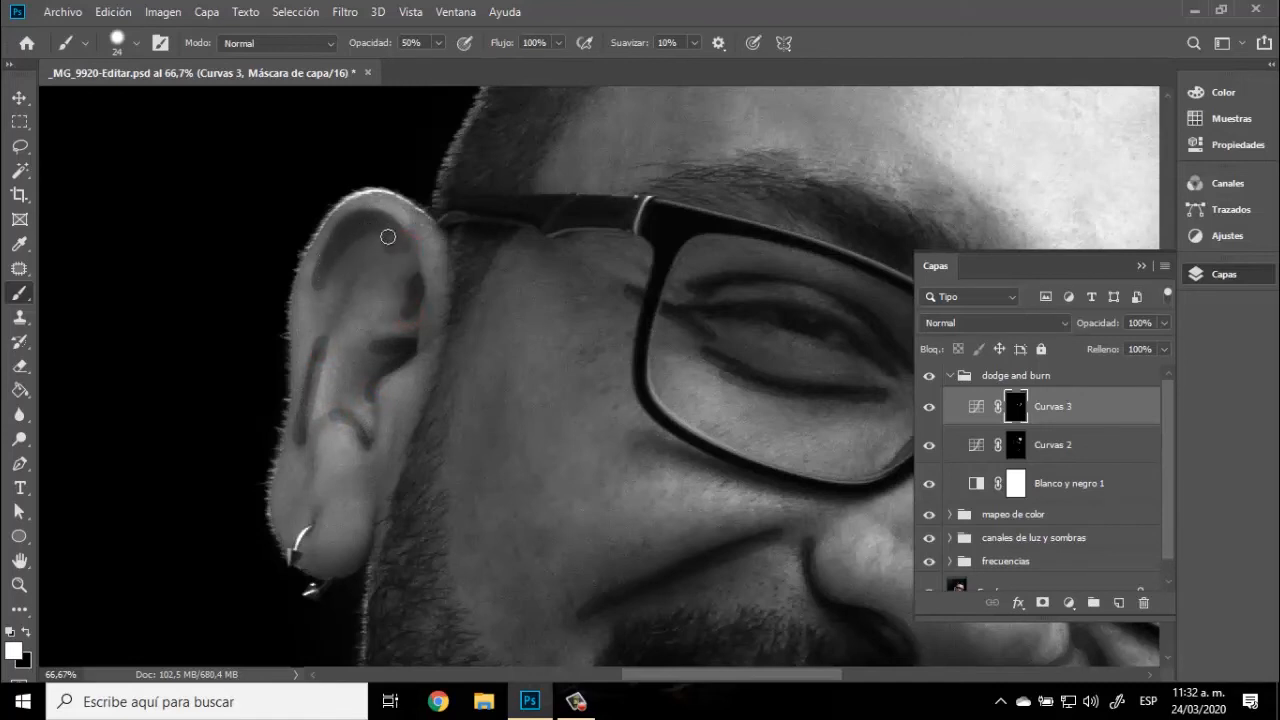
left_click(331, 327)
left_click(309, 473)
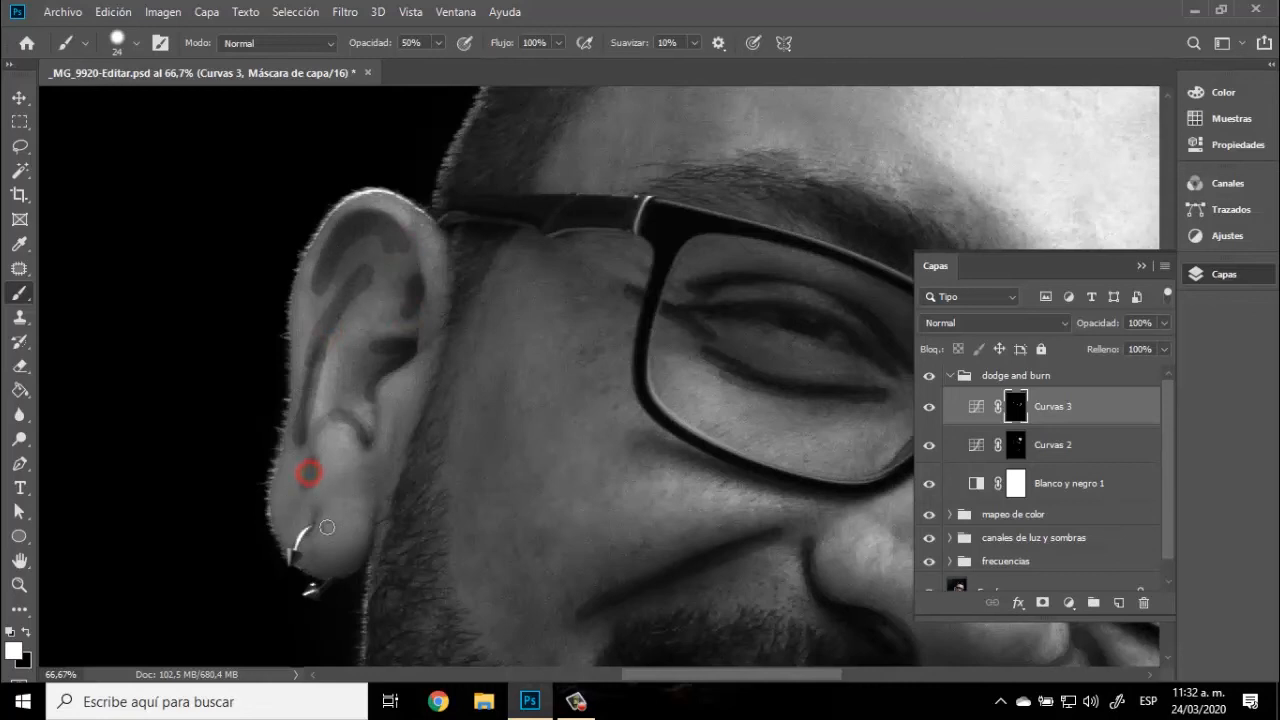
Step: Darken the crease above the left-hand nostril, the opposite side of the nose and the jaw edge beside the right-hand ear
mouse_move(681, 444)
left_mouse_down()
mouse_move(561, 361)
mouse_move(255, 205)
left_mouse_up()
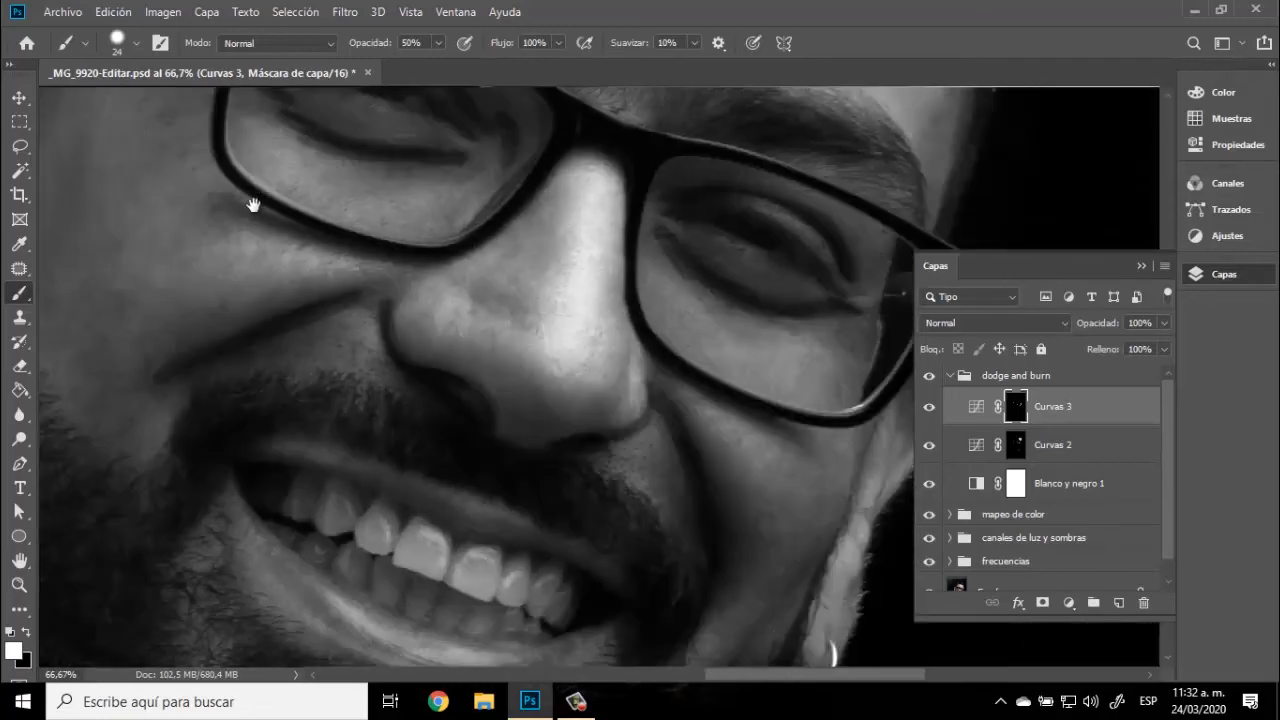
left_click(458, 287)
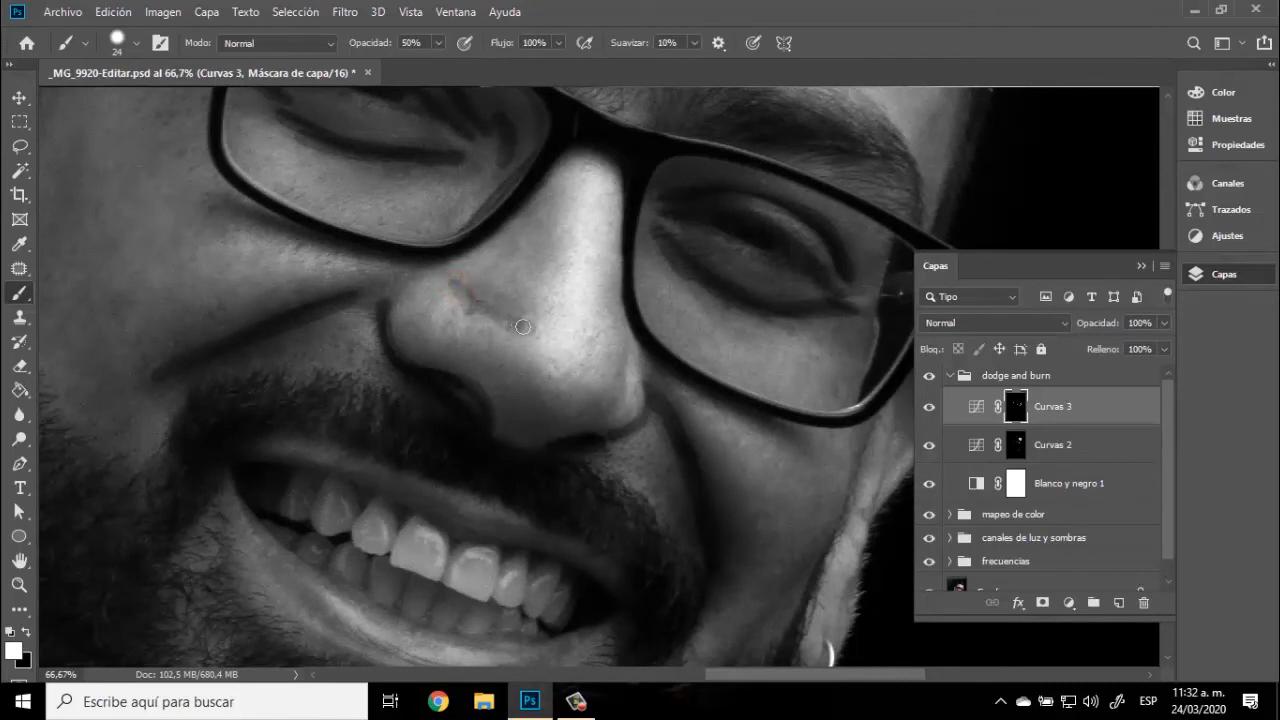
left_click_drag(623, 380, 634, 340)
mouse_move(739, 376)
left_mouse_down()
mouse_move(684, 316)
mouse_move(588, 150)
left_mouse_up()
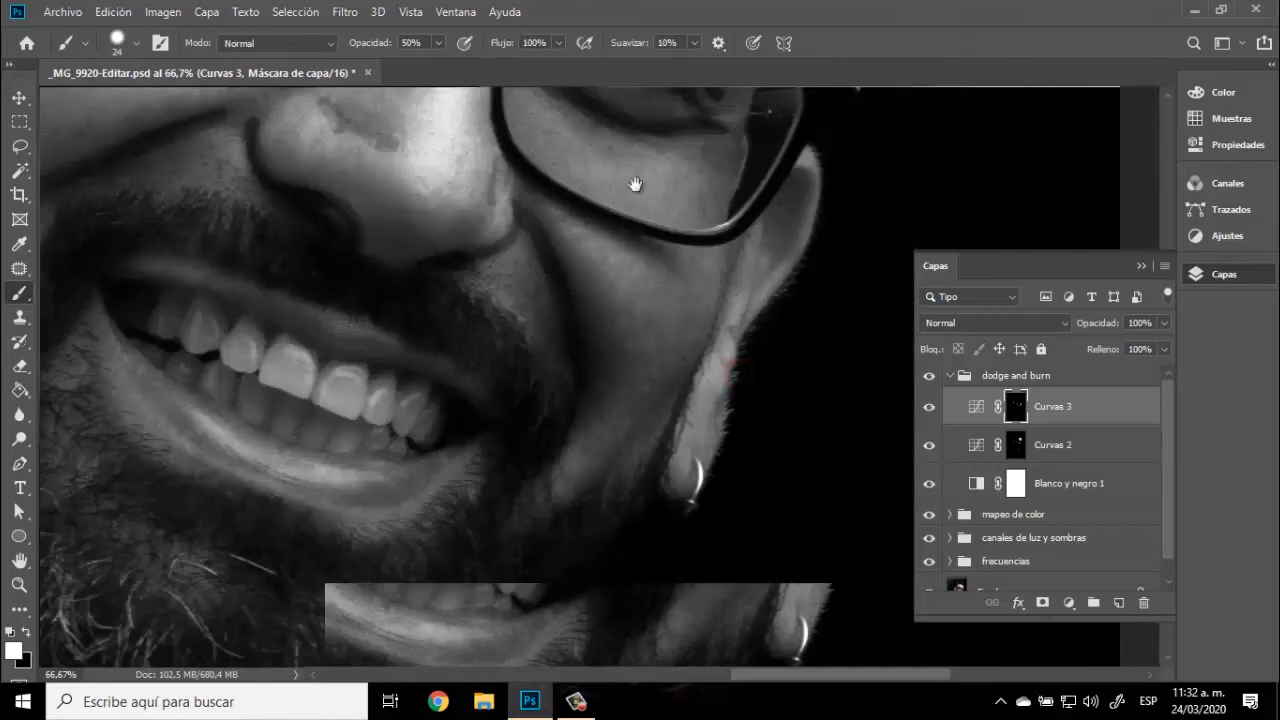
left_click_drag(615, 463, 682, 369)
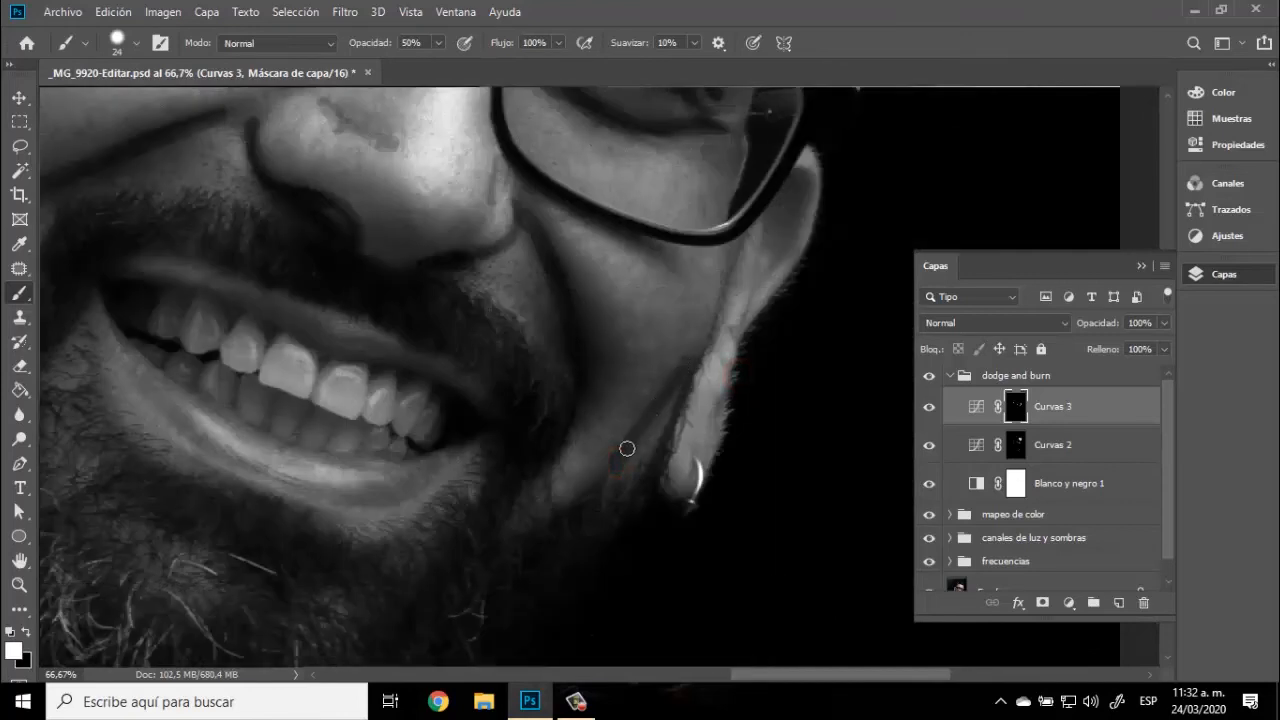
Step: With a 116 px brush, paint white on the Curvas 3 mask to darken the neck shadows below the beard
left_click_drag(199, 328, 726, 349)
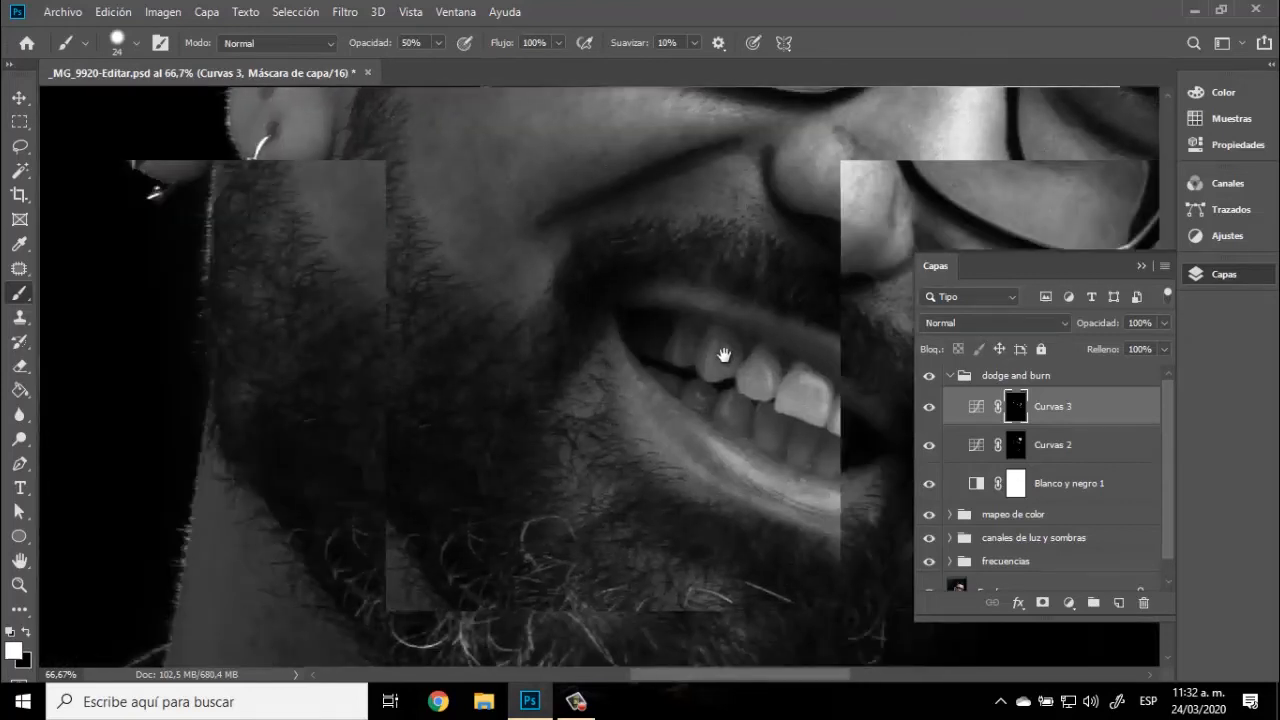
left_click_drag(566, 487, 411, 183)
mouse_move(610, 466)
left_mouse_down()
mouse_move(571, 309)
mouse_move(571, 251)
left_mouse_up()
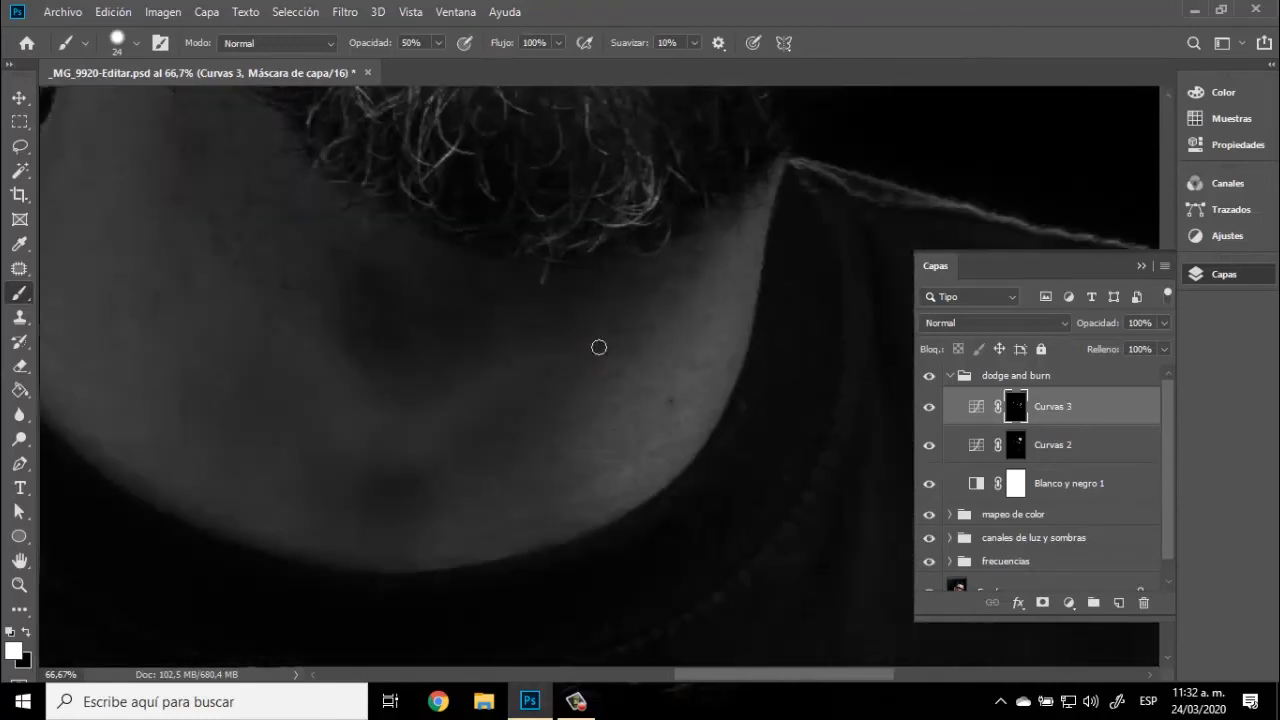
right_click(593, 341)
left_click_drag(713, 393, 764, 392)
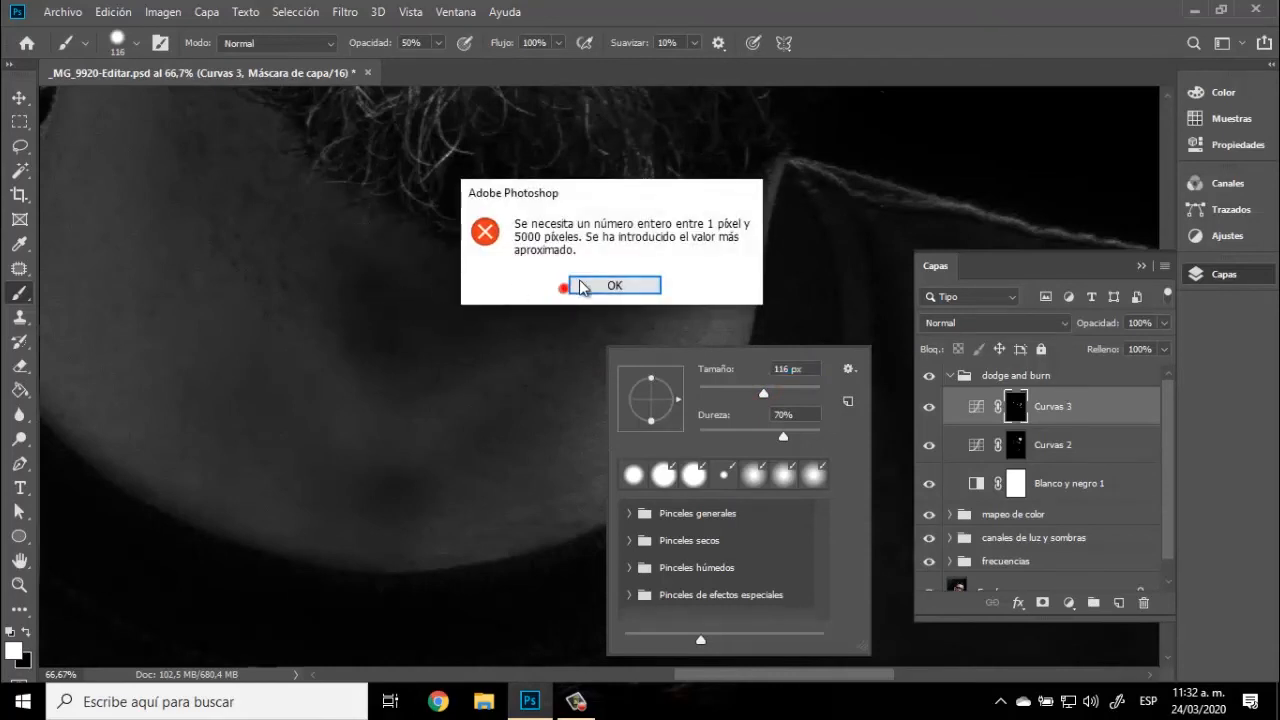
left_click(595, 285)
left_click_drag(363, 237, 380, 343)
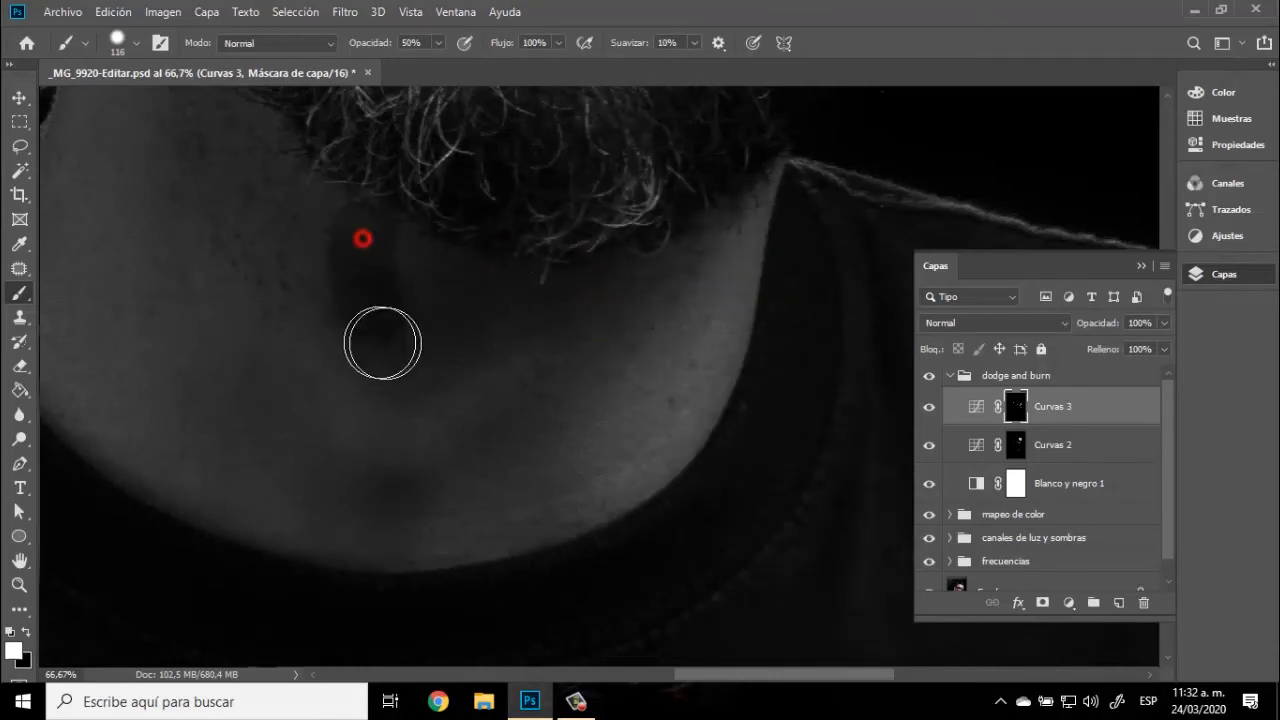
mouse_move(620, 279)
left_mouse_down()
mouse_move(490, 442)
mouse_move(390, 520)
mouse_move(622, 318)
mouse_move(676, 251)
mouse_move(580, 279)
mouse_move(436, 255)
mouse_move(448, 259)
mouse_move(340, 219)
left_mouse_up()
mouse_move(414, 194)
left_mouse_down()
mouse_move(551, 320)
mouse_move(473, 291)
left_mouse_up()
mouse_move(331, 177)
left_mouse_down()
mouse_move(489, 370)
mouse_move(493, 414)
mouse_move(459, 398)
mouse_move(375, 300)
mouse_move(340, 230)
mouse_move(323, 132)
mouse_move(376, 258)
mouse_move(474, 371)
left_mouse_up()
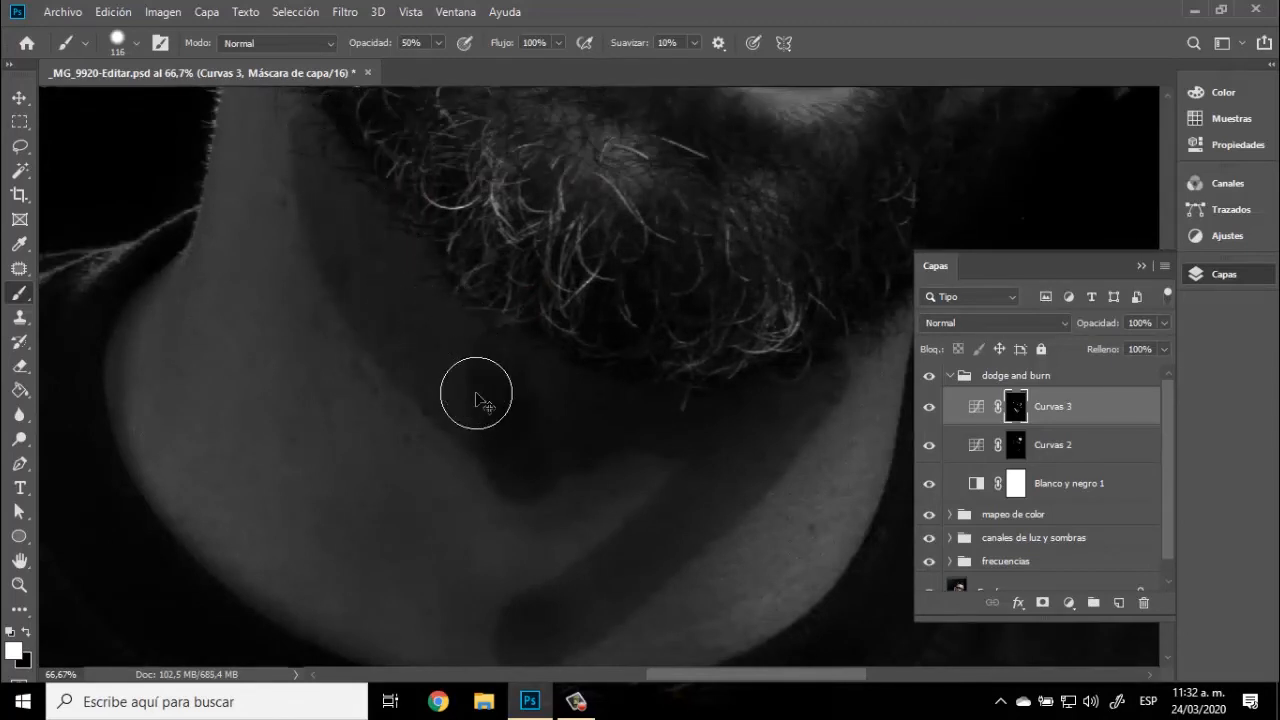
Step: Soften the Curvas 3 mask with a Gaussian Blur of 11.1 pixels radius
key("ctrl+minus")
key("ctrl+minus")
key("ctrl+minus")
key("ctrl+minus")
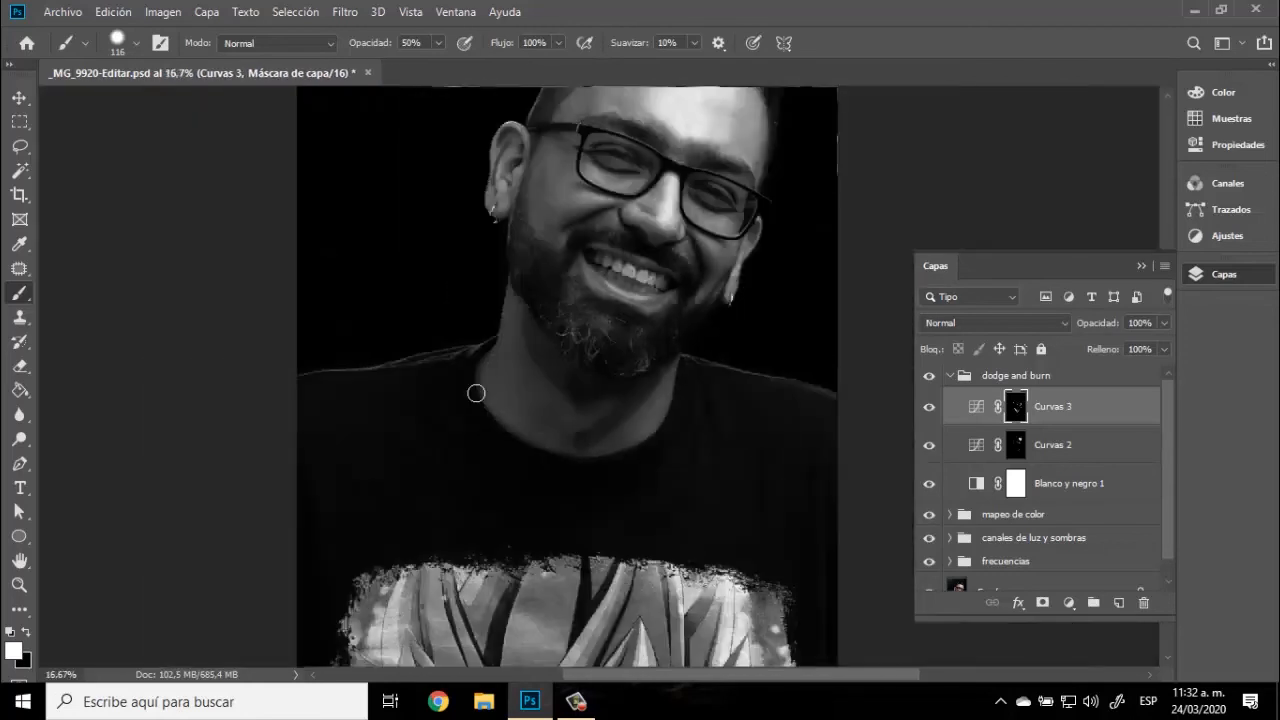
mouse_move(727, 244)
left_mouse_down()
mouse_move(626, 343)
mouse_move(625, 376)
left_mouse_up()
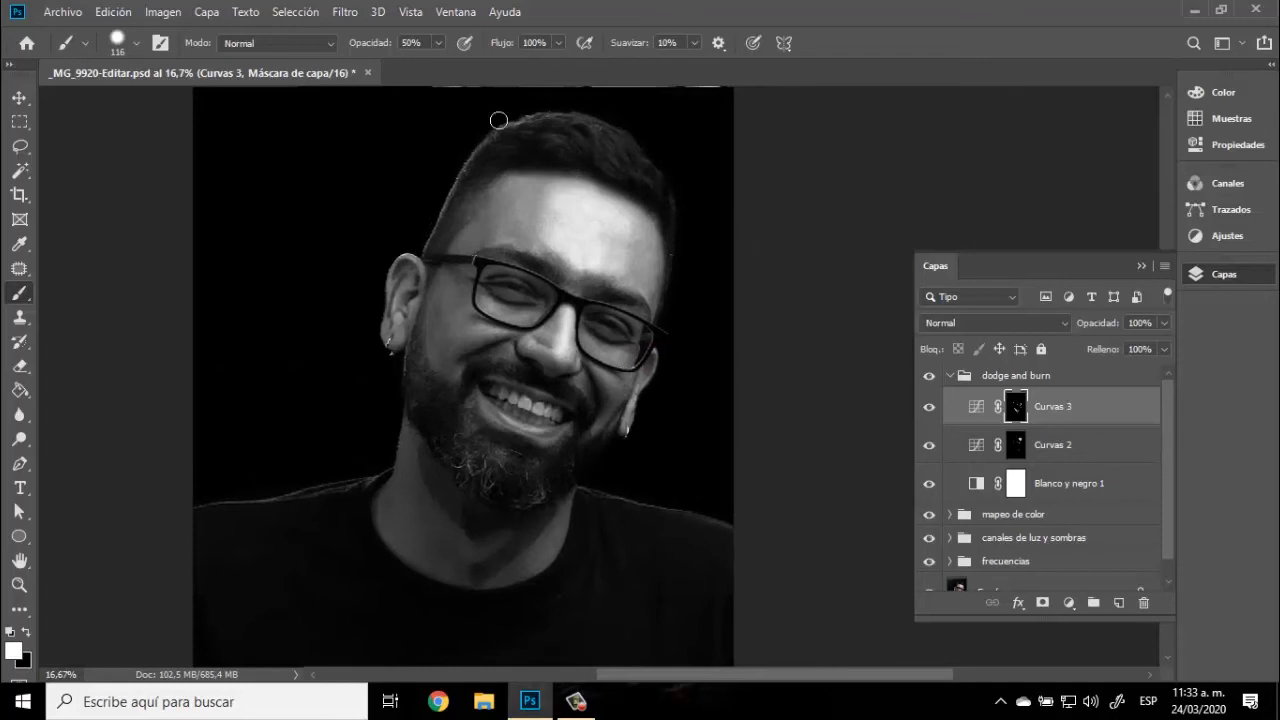
left_click(350, 13)
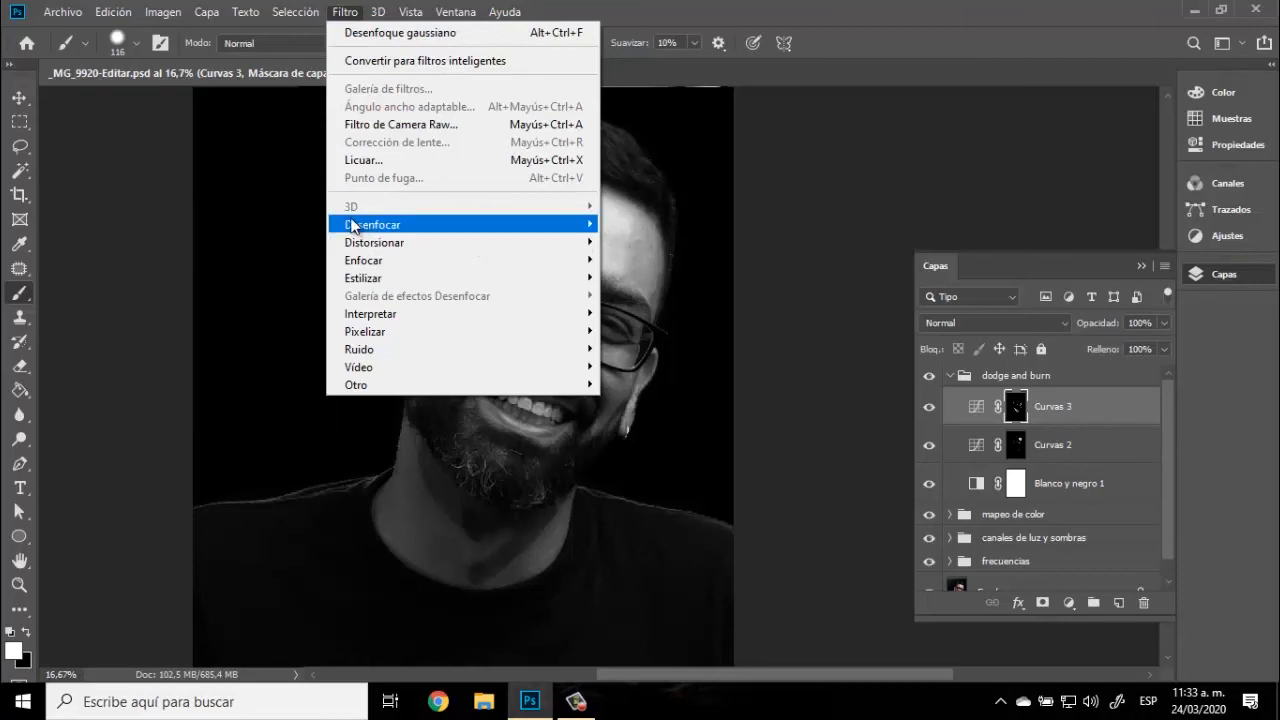
mouse_move(354, 226)
left_click(250, 345)
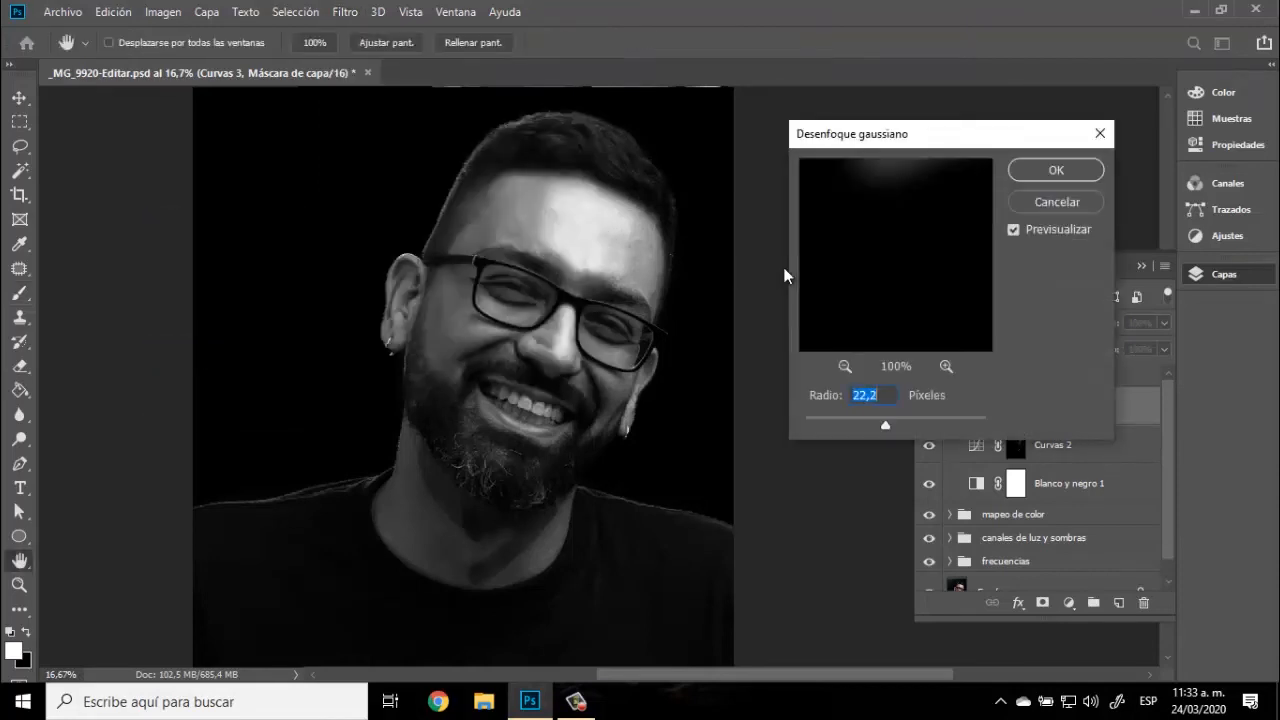
left_click(845, 366)
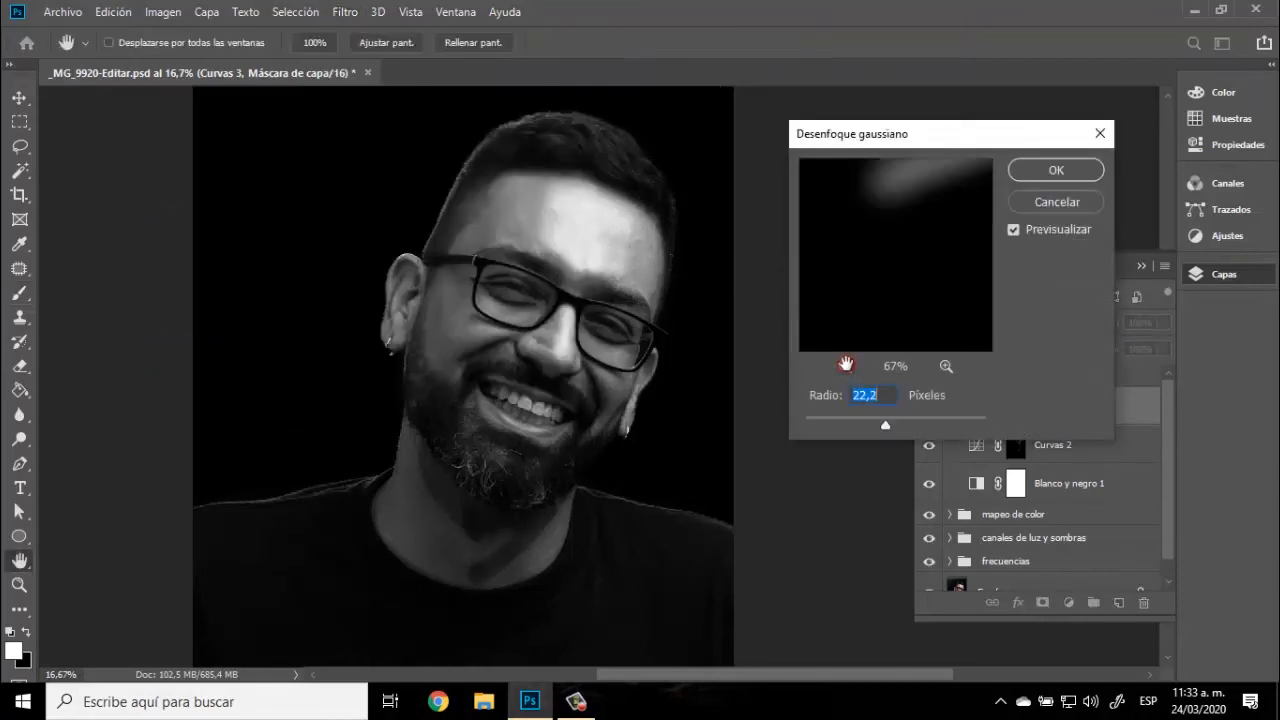
left_click_drag(883, 220, 849, 340)
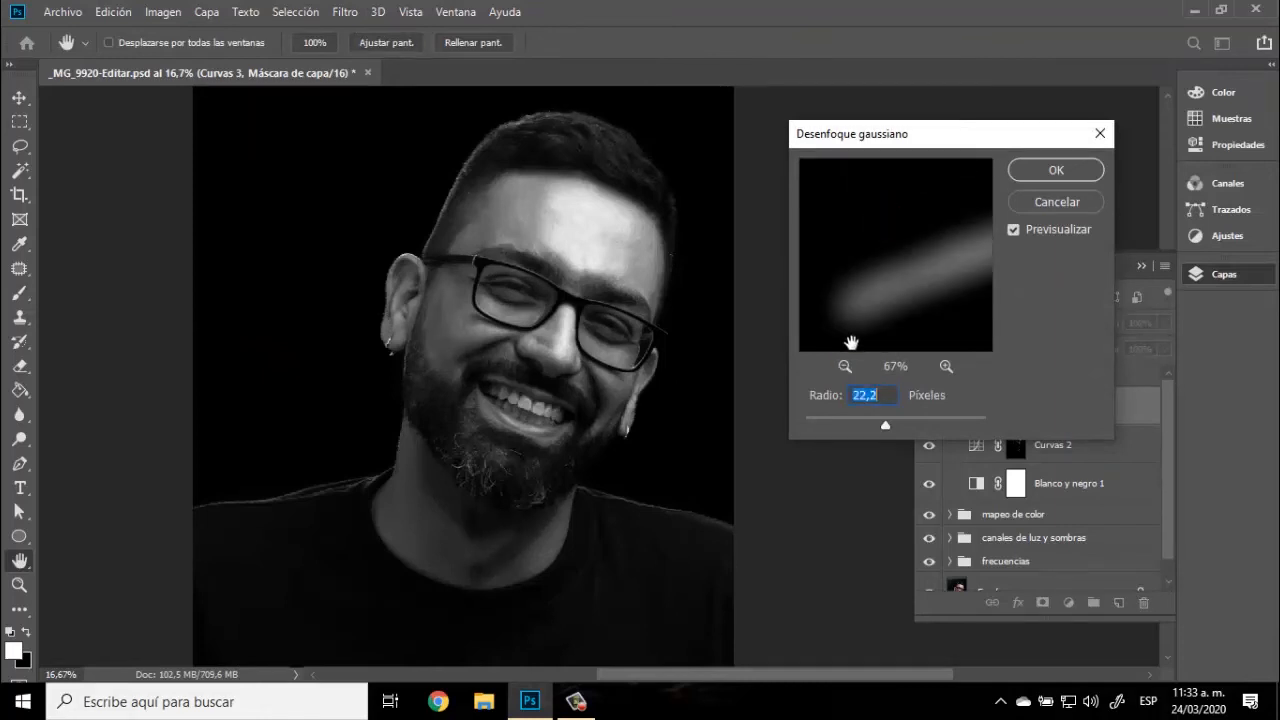
left_click_drag(876, 424, 878, 425)
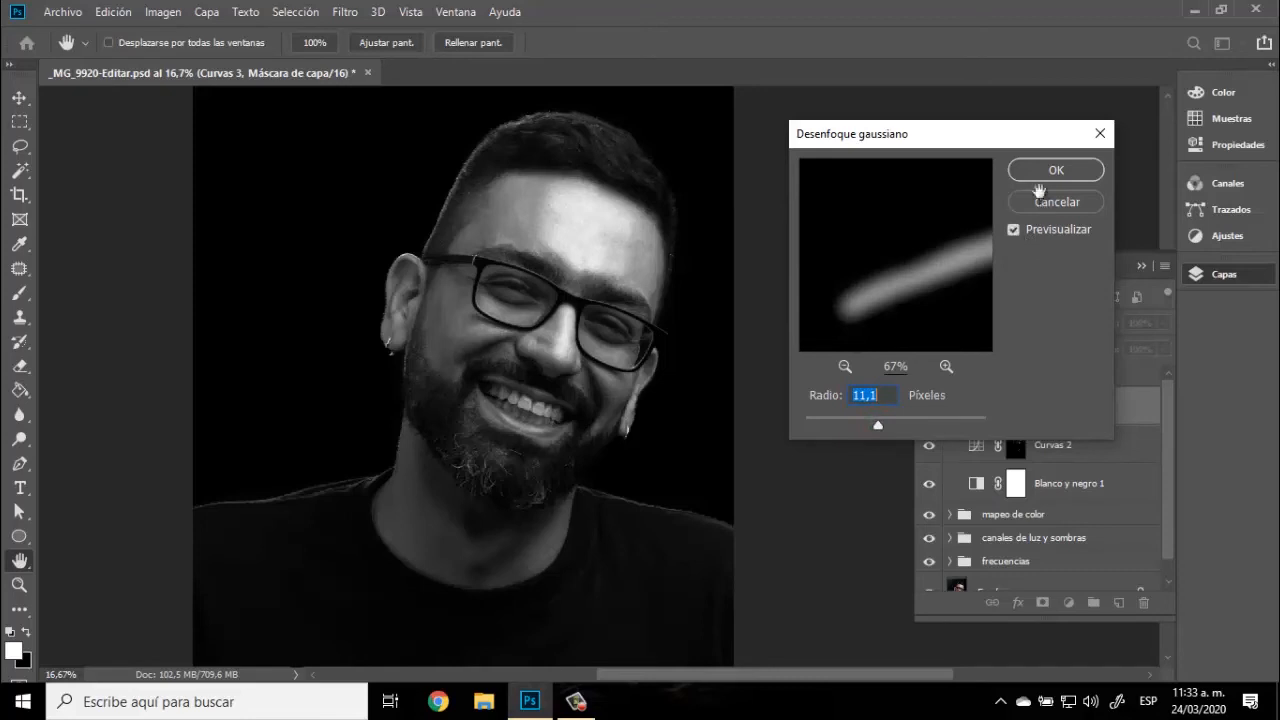
left_click(1046, 172)
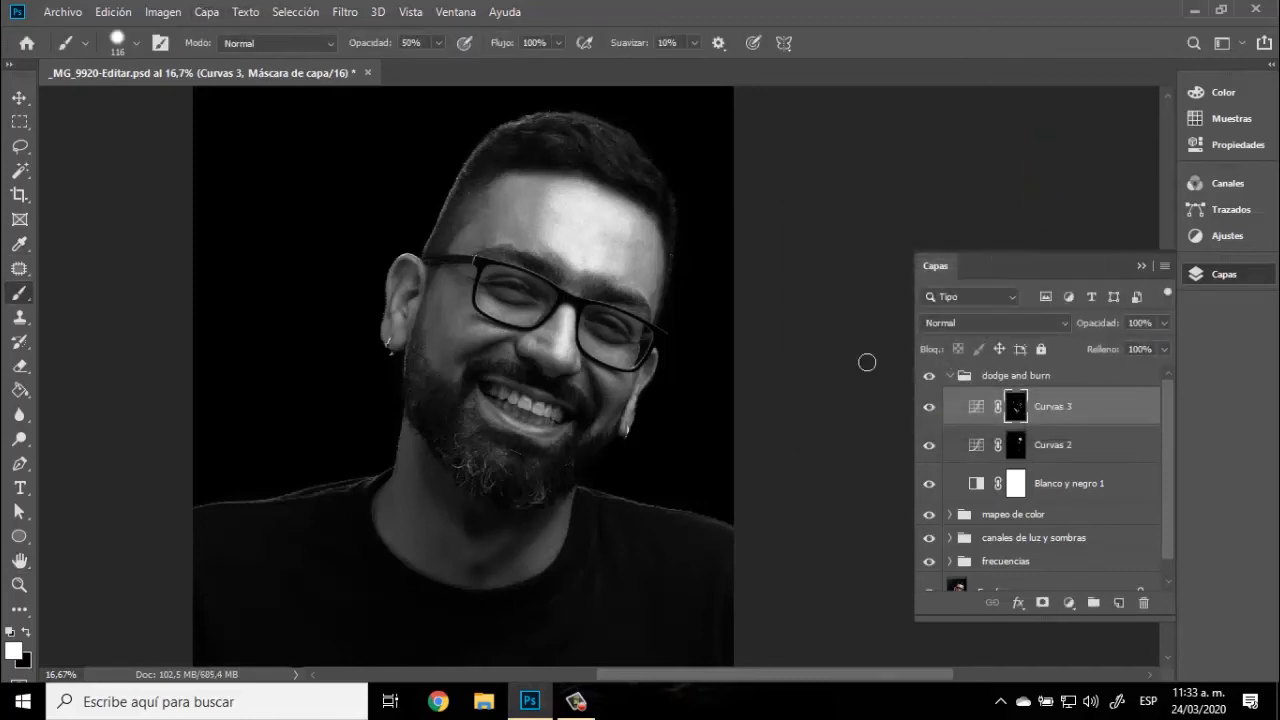
Step: Apply the merged image's RGB channel to the Curvas 3 mask with Multiply blending at 100% opacity
left_click(178, 13)
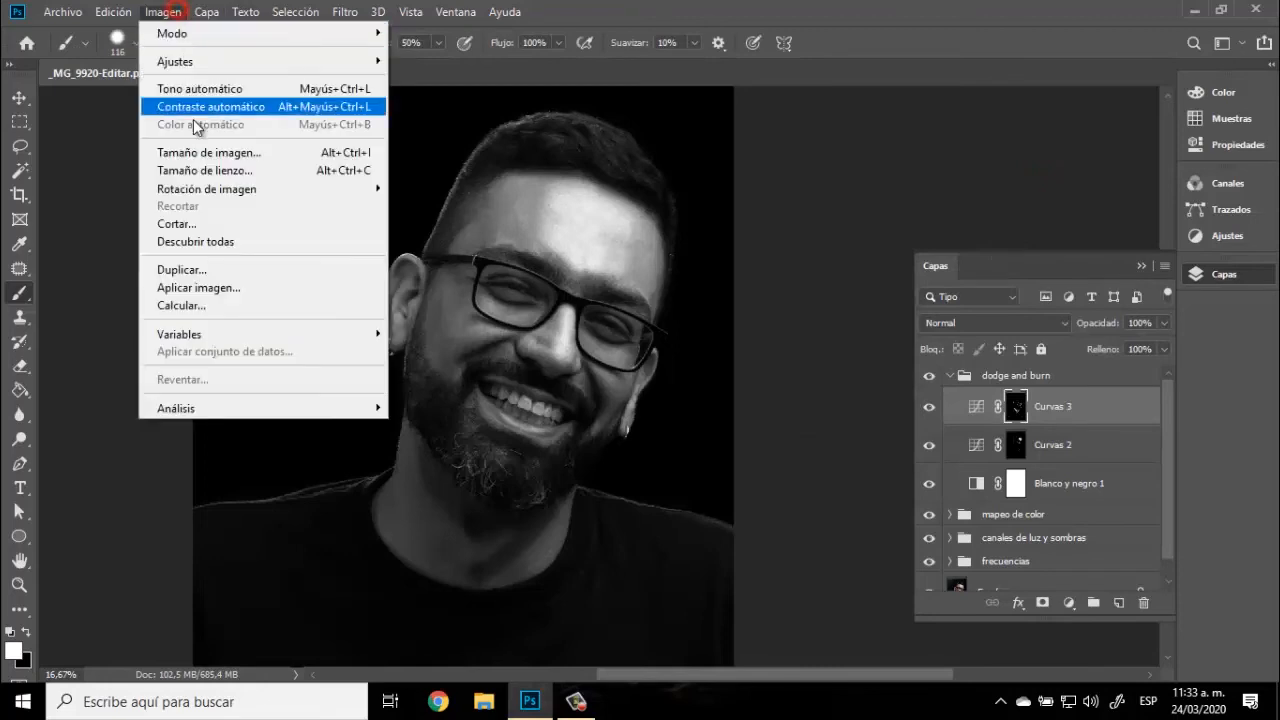
left_click(234, 287)
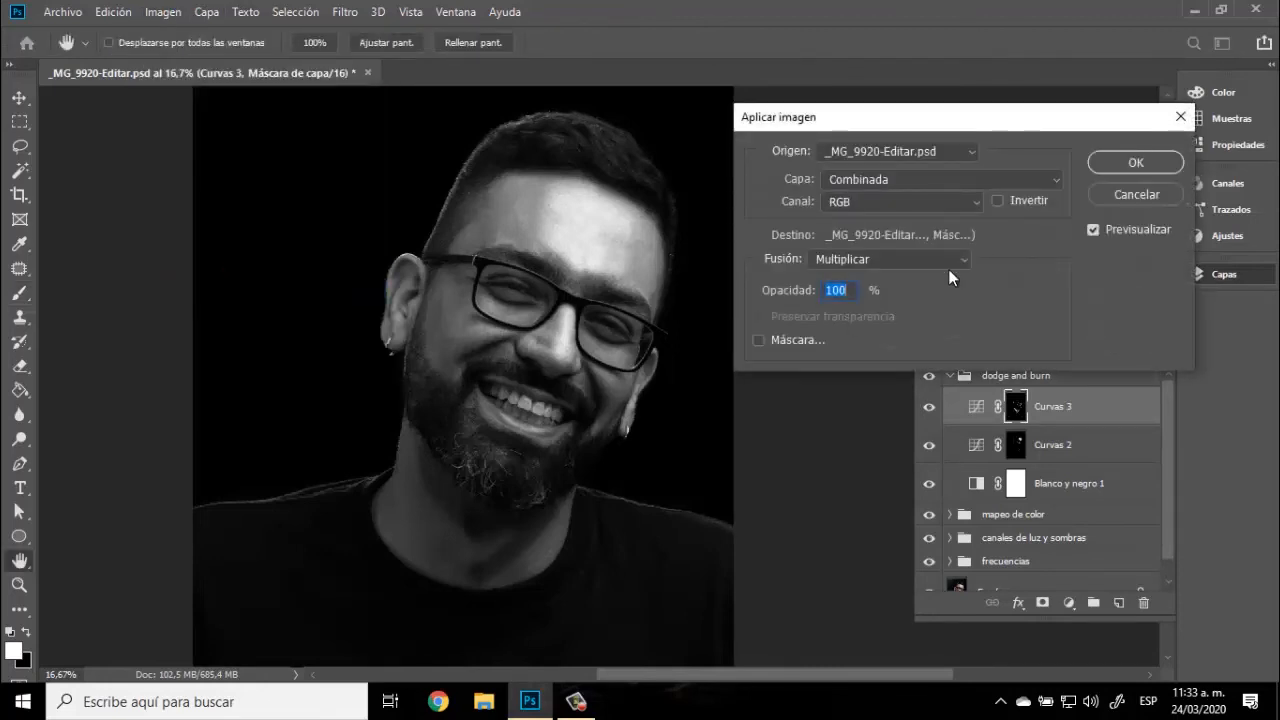
left_click(1137, 163)
key("b")
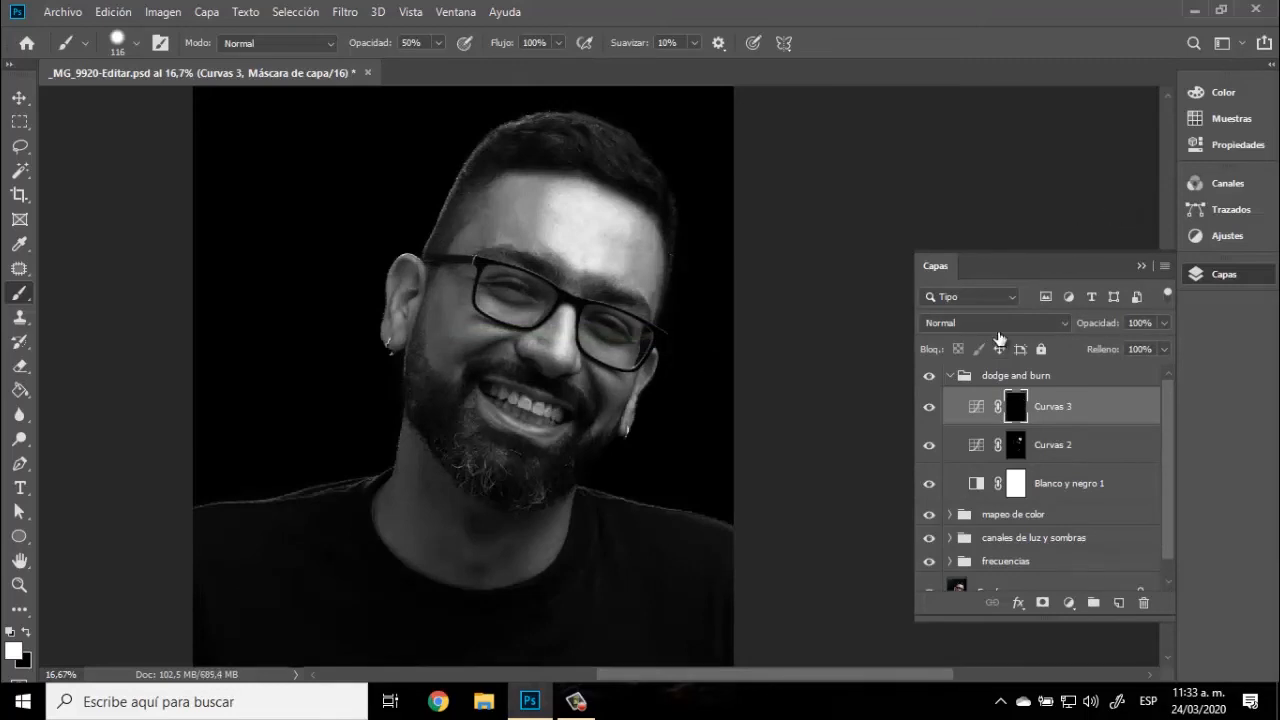
Step: Hide the Blanco y negro 1 layer and add a new Curves layer above Curvas 3 with the RGB curve raised to brighten
left_click(929, 485)
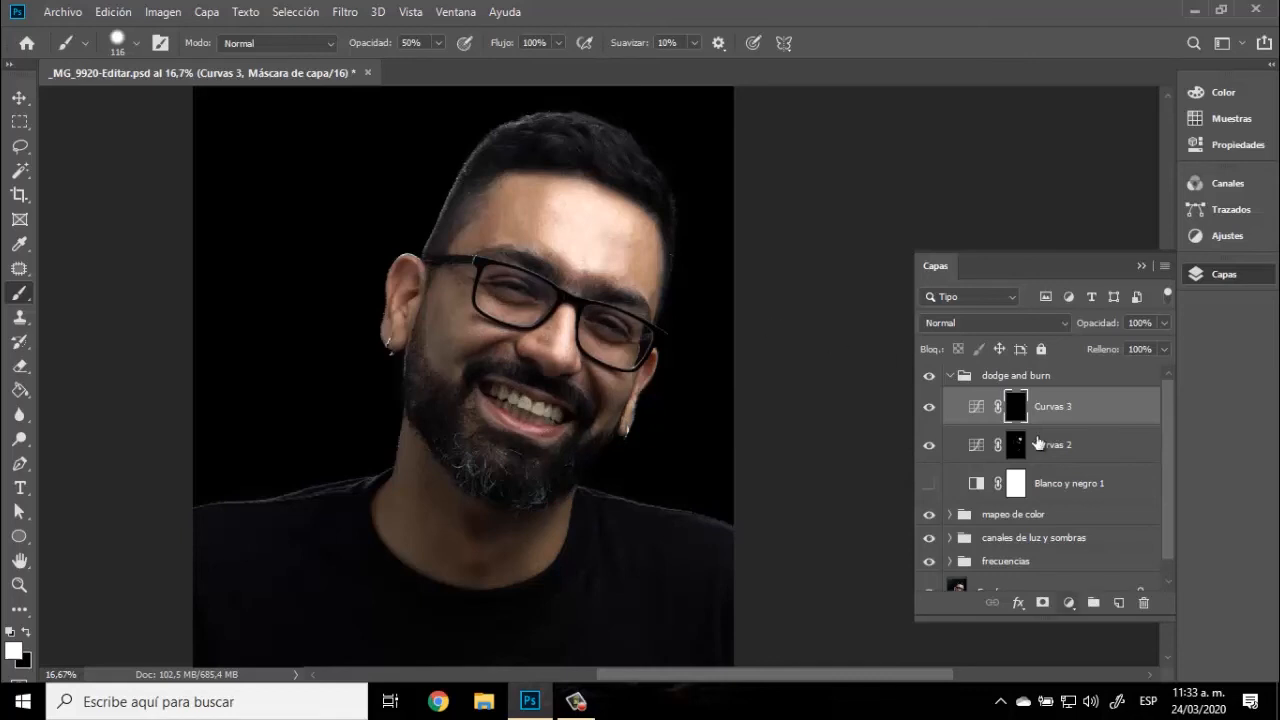
left_click(1068, 603)
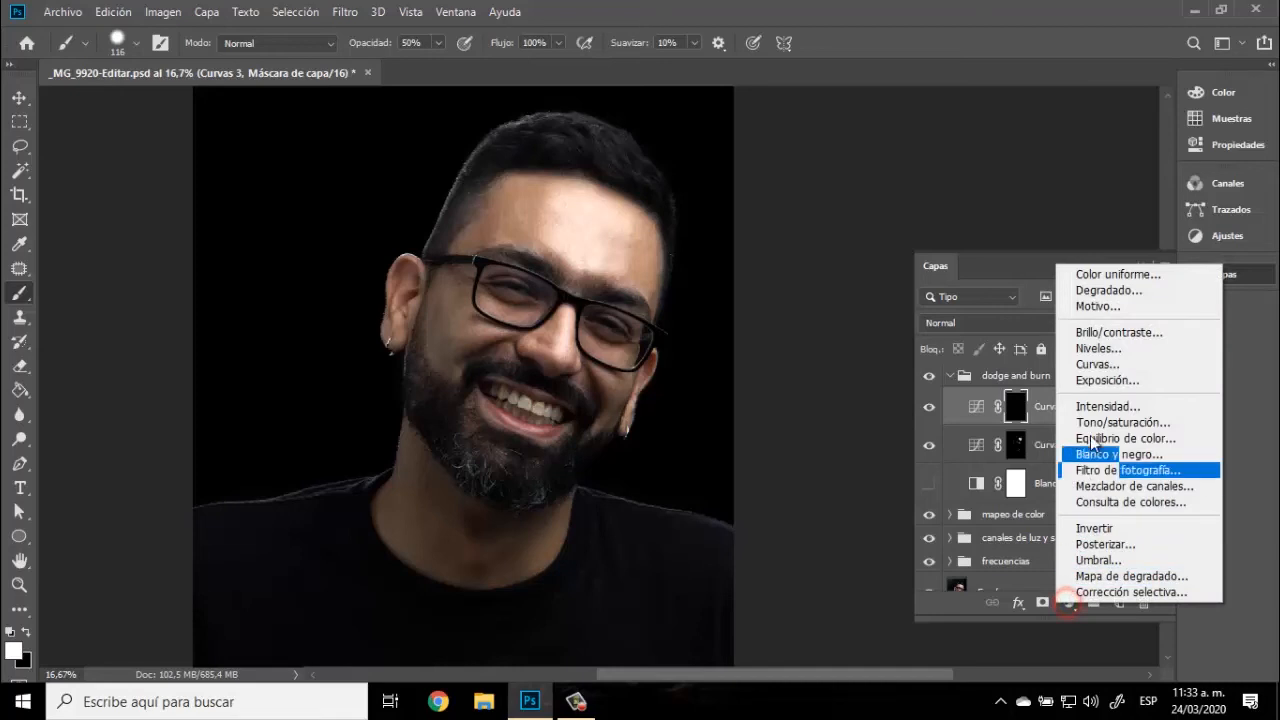
left_click(1111, 366)
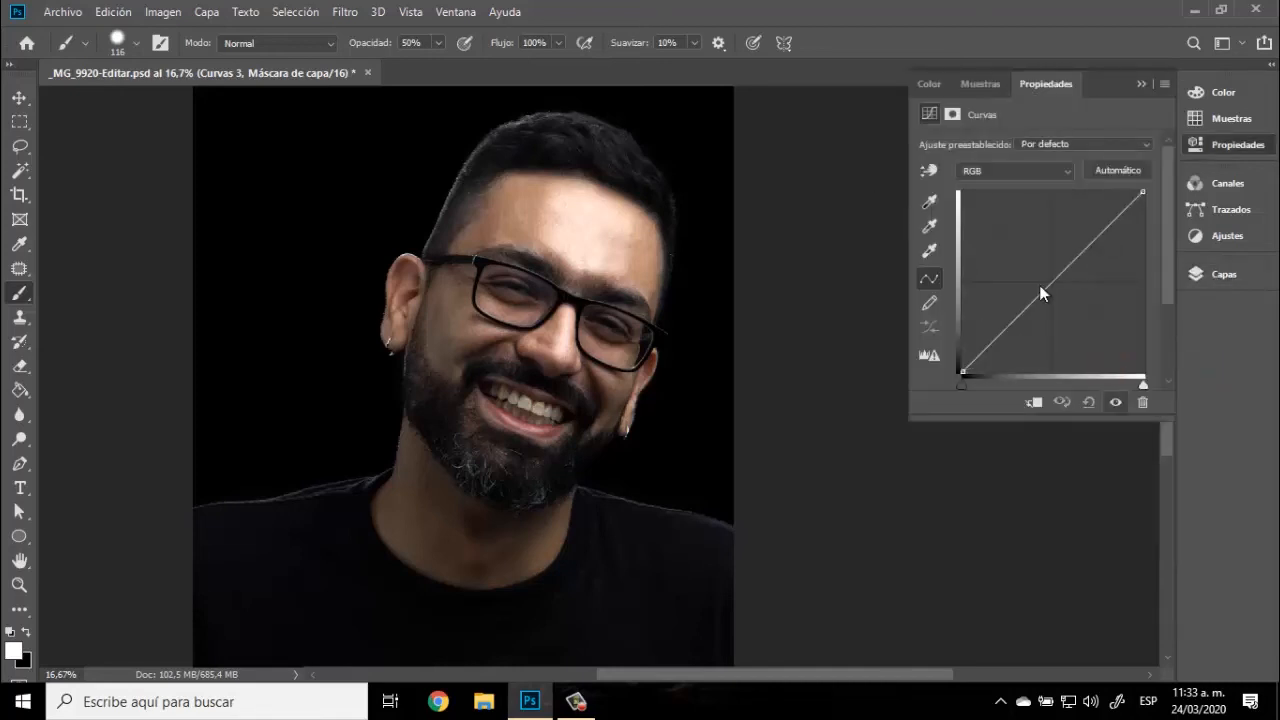
left_click_drag(1018, 316, 1016, 305)
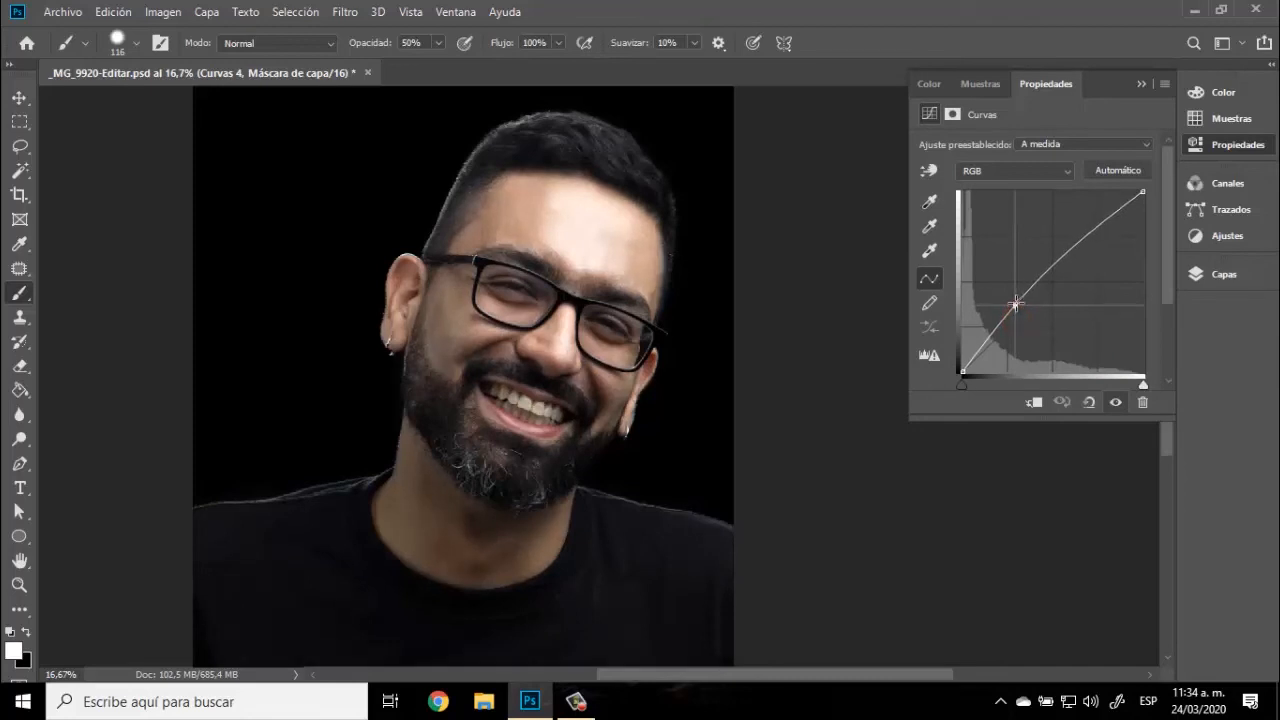
Step: Invert the Curvas 4 mask to black and paint white highlights along the lower lip with a 37 px brush
left_click(1141, 84)
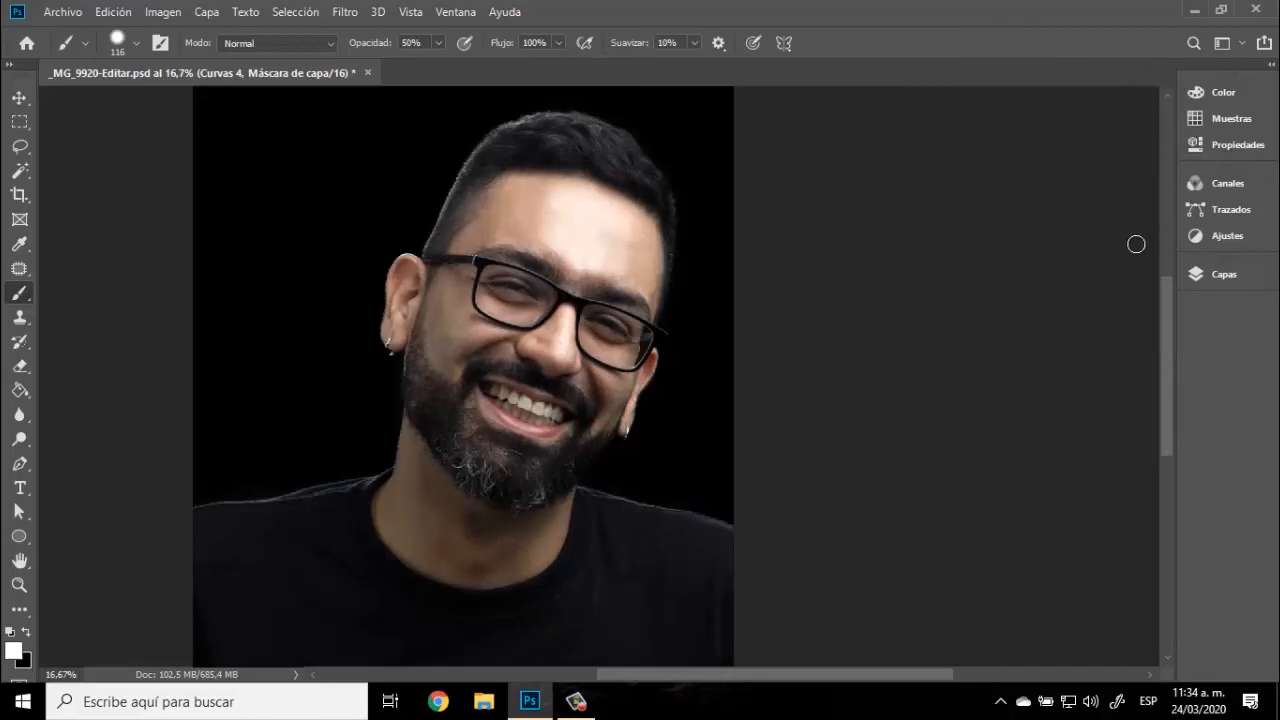
key("ctrl+i")
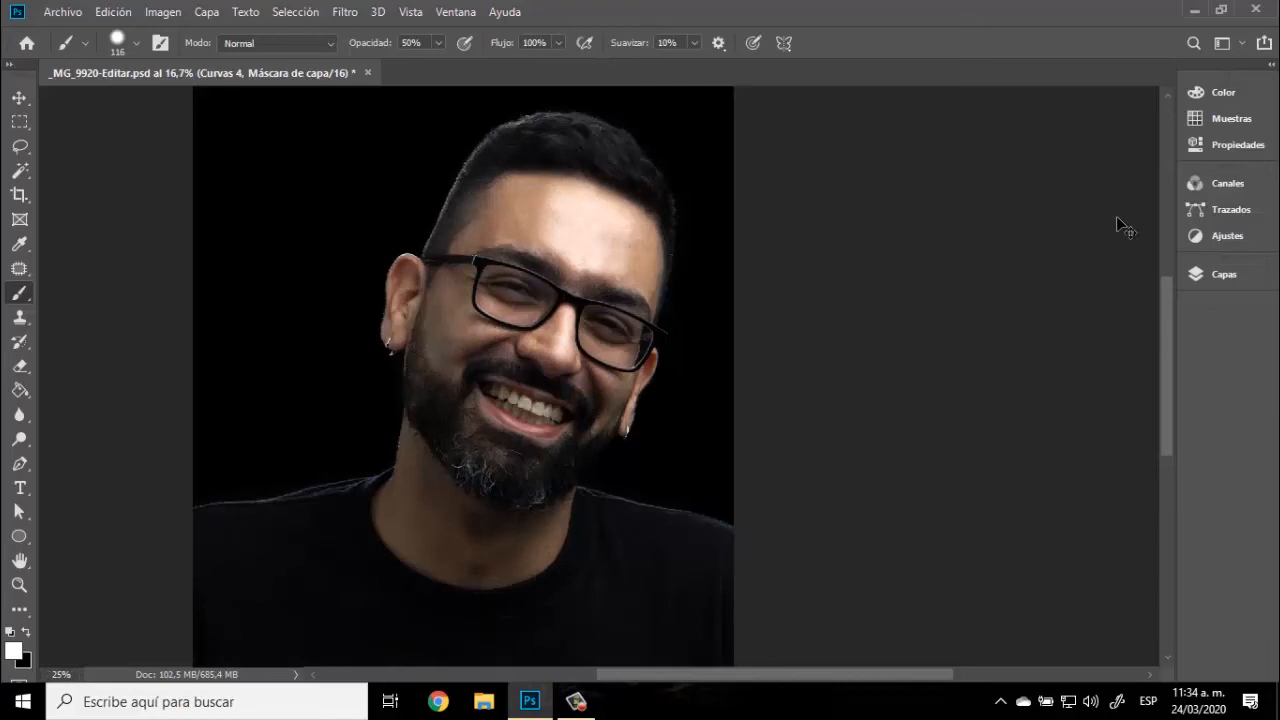
key("ctrl+1")
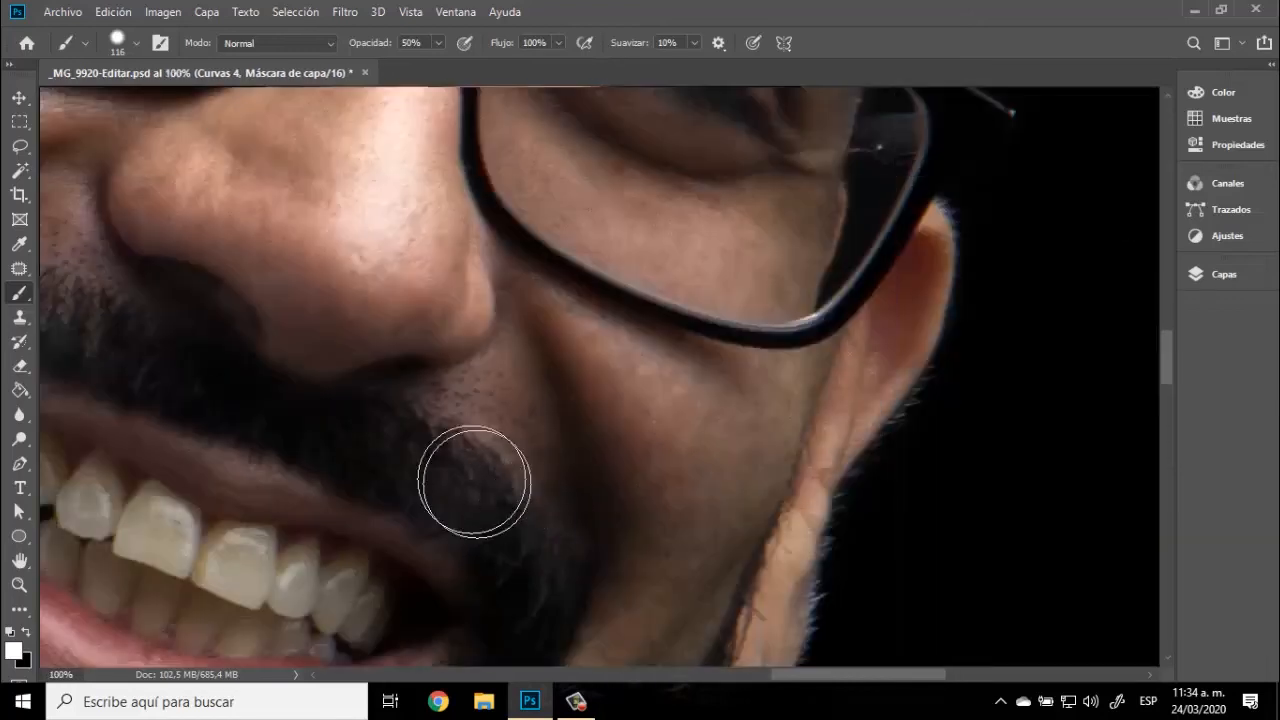
mouse_move(406, 466)
left_mouse_down()
mouse_move(646, 286)
mouse_move(657, 295)
left_mouse_up()
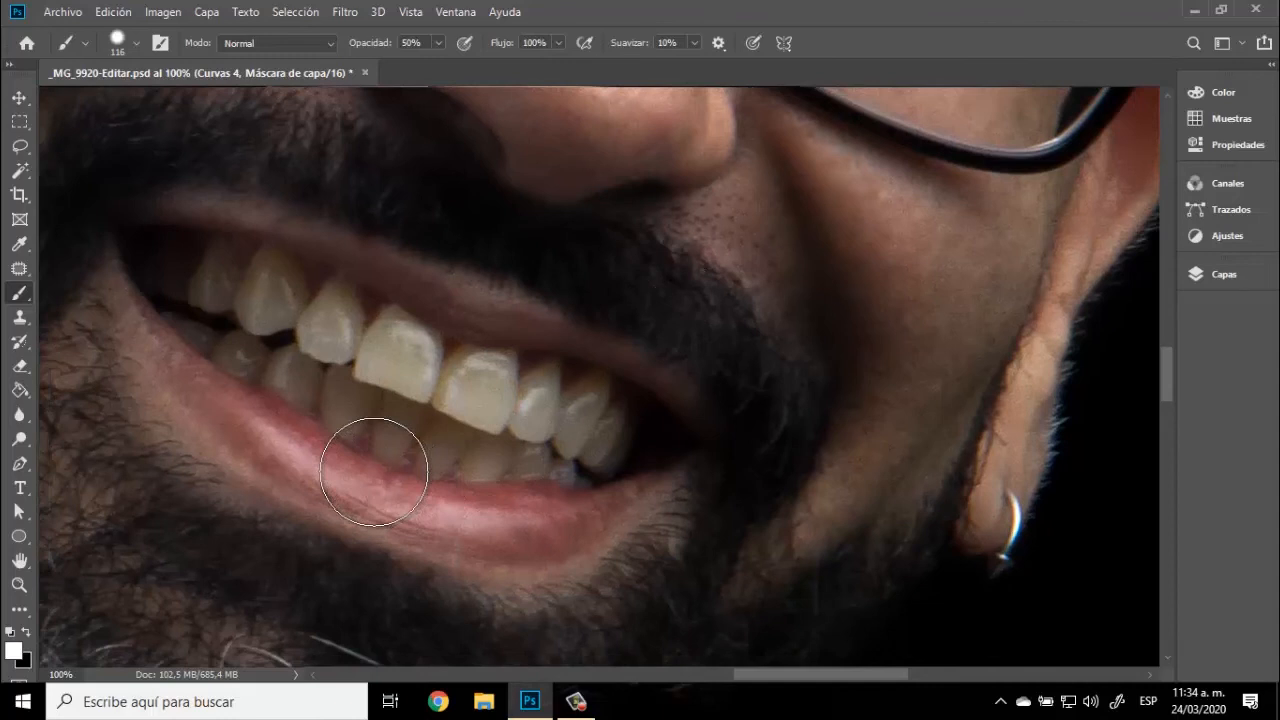
right_click(488, 432)
left_click(614, 420)
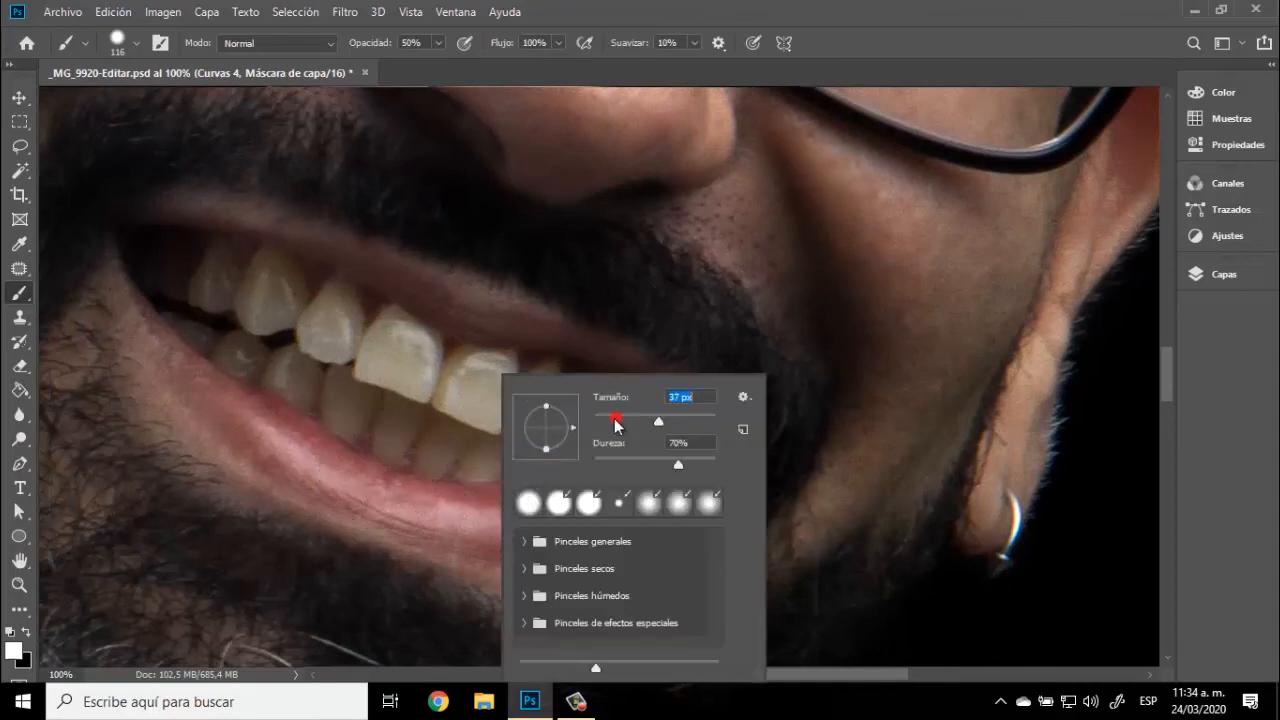
left_click(241, 416)
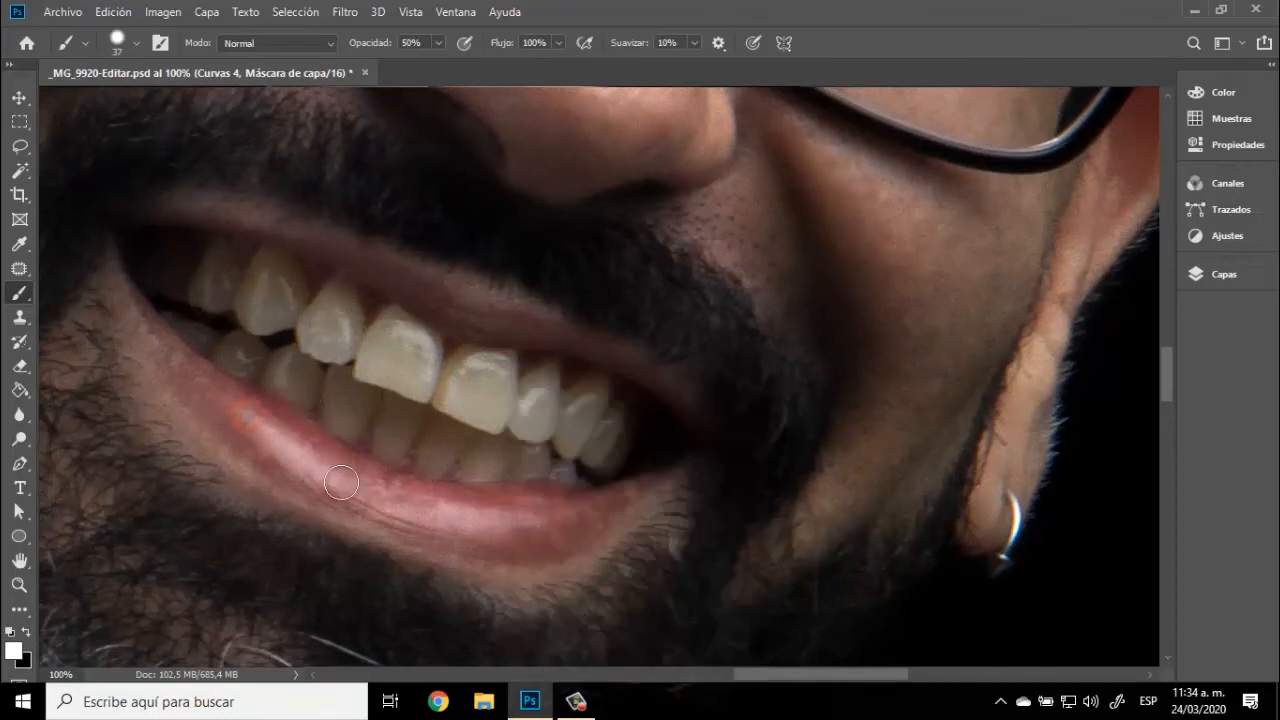
left_click(394, 494)
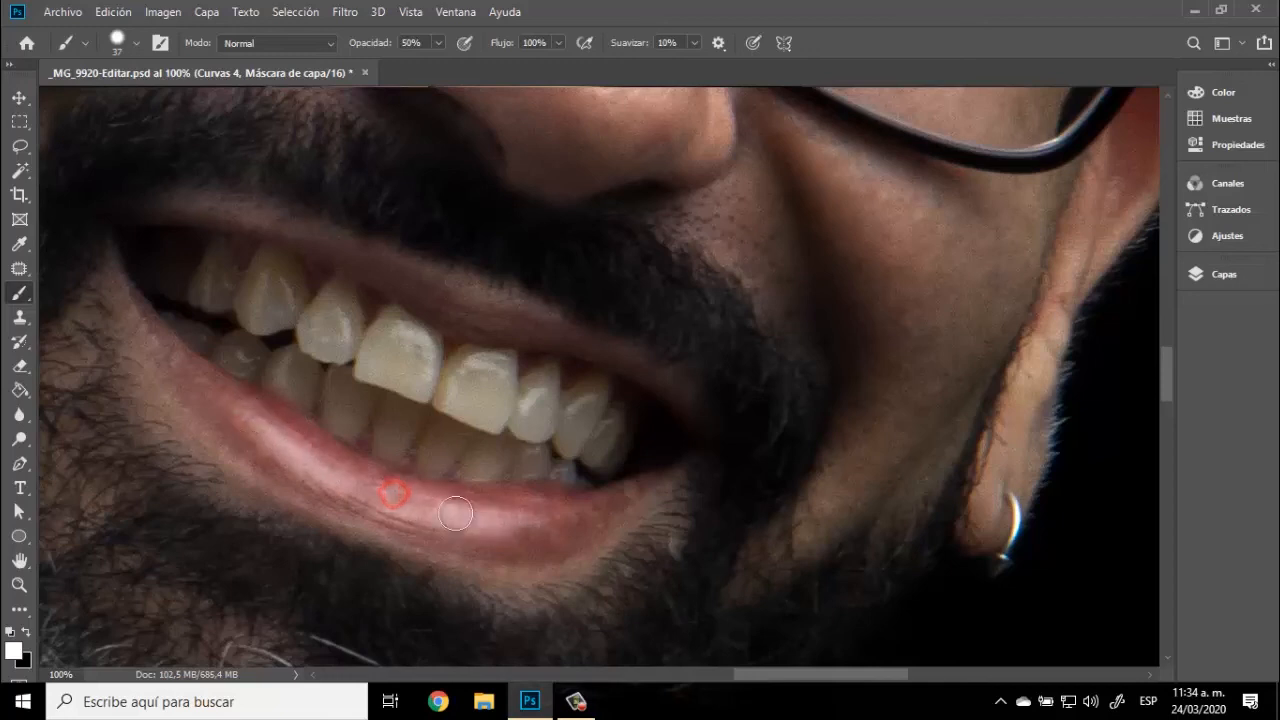
Step: Paint white on the Curvas 4 mask over the upper teeth and the lower tooth nearest the mouth corner to brighten them
left_click(399, 331)
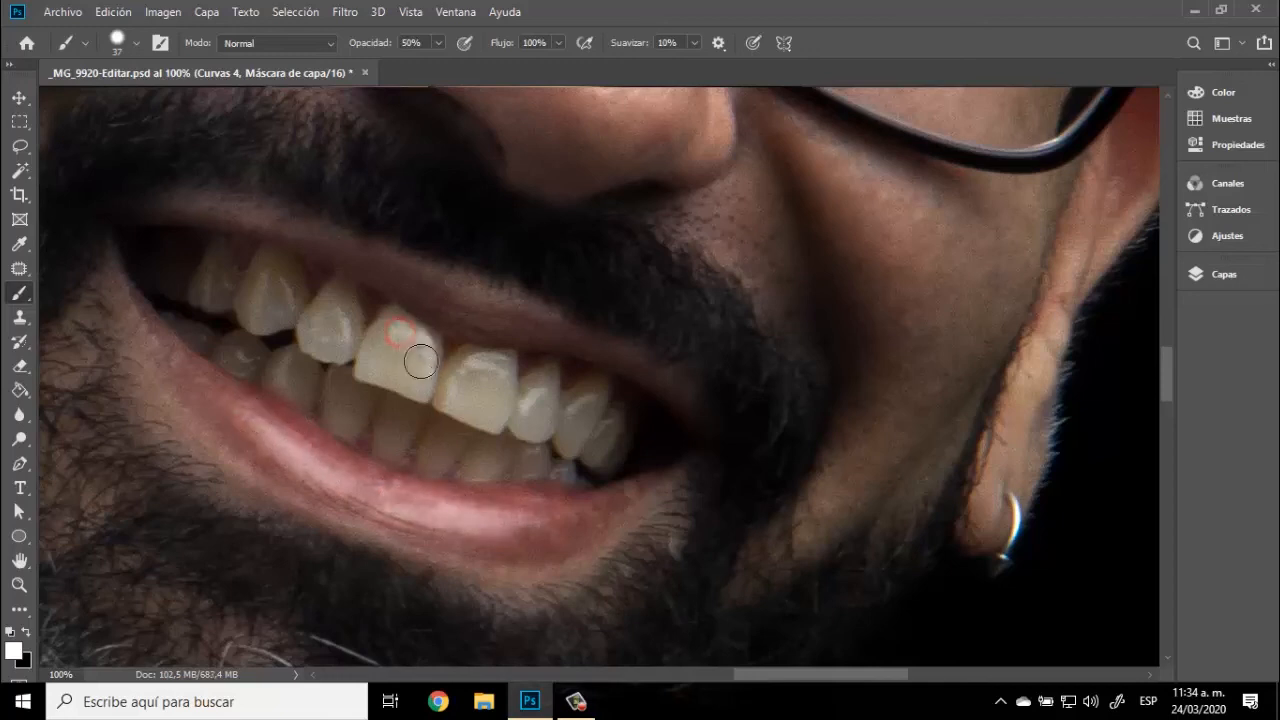
left_click(462, 390)
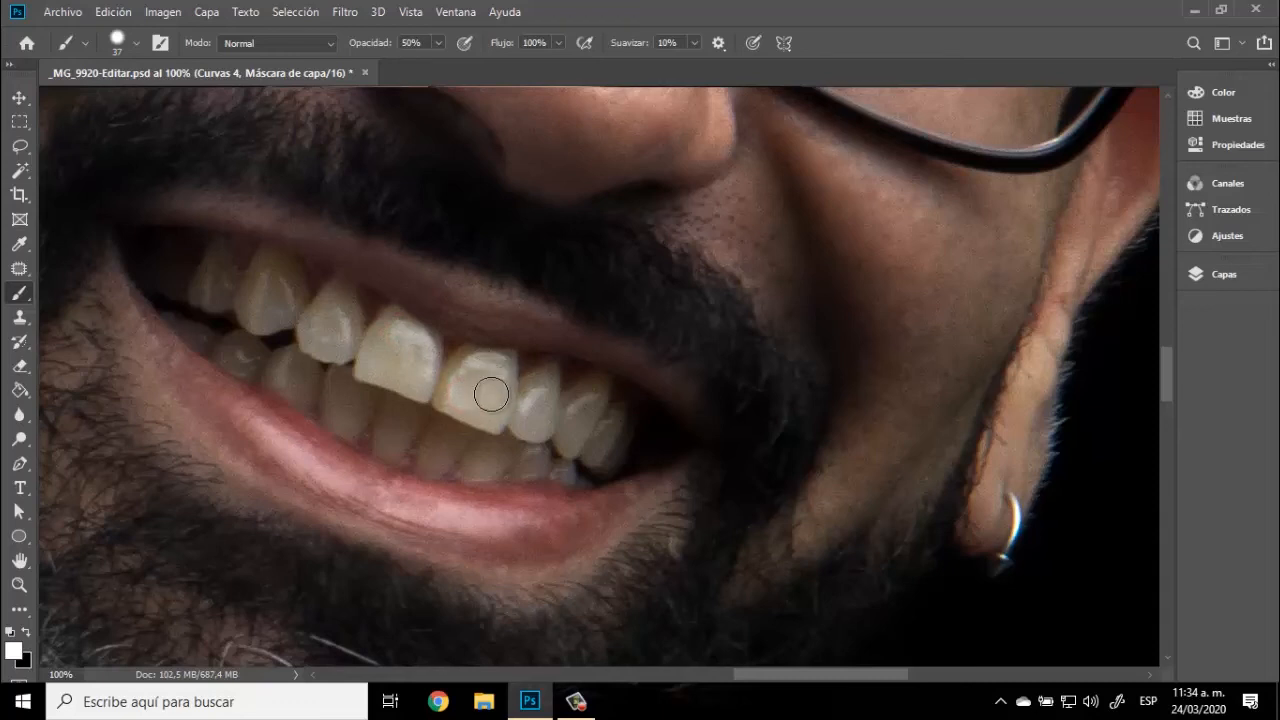
left_click(331, 312)
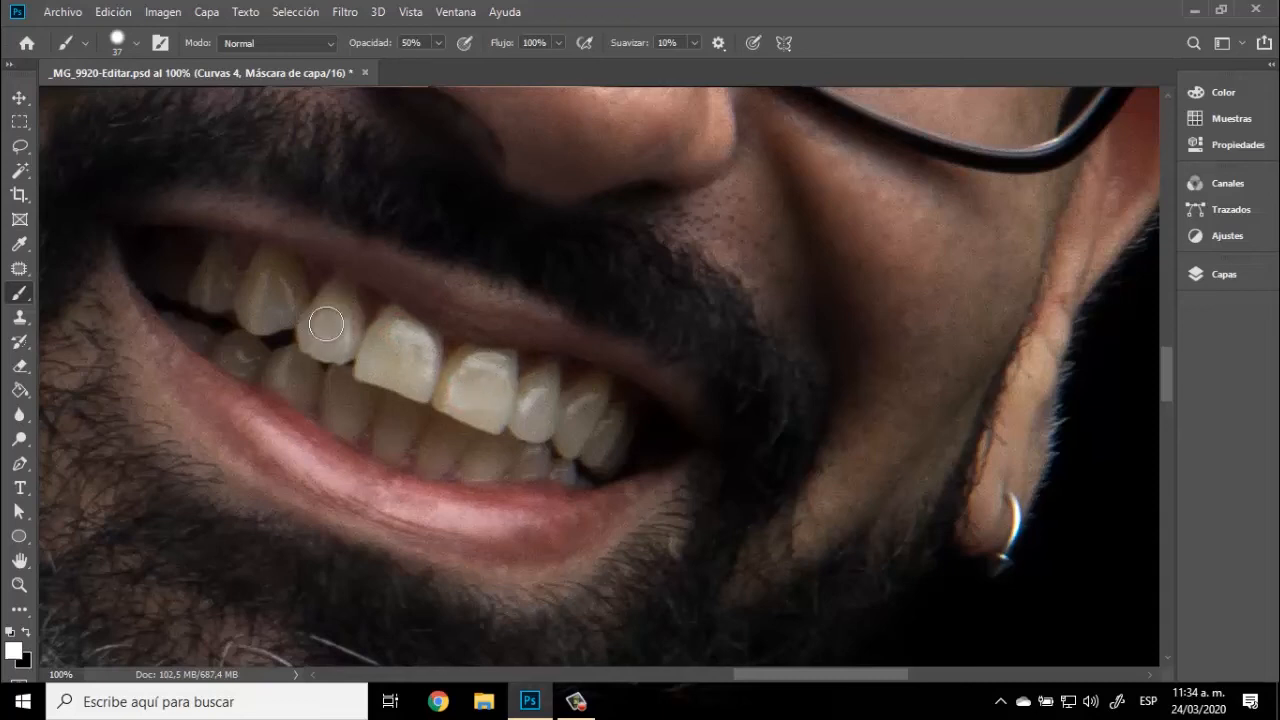
left_click(271, 291)
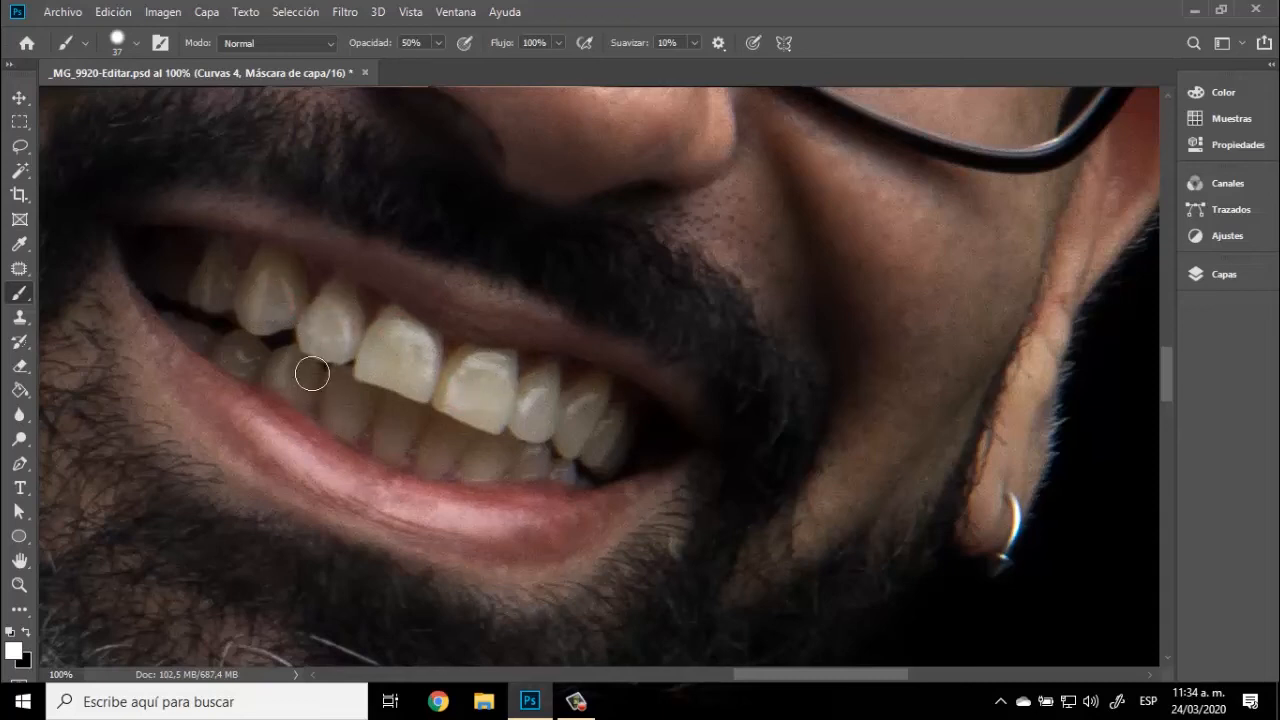
left_click(227, 353)
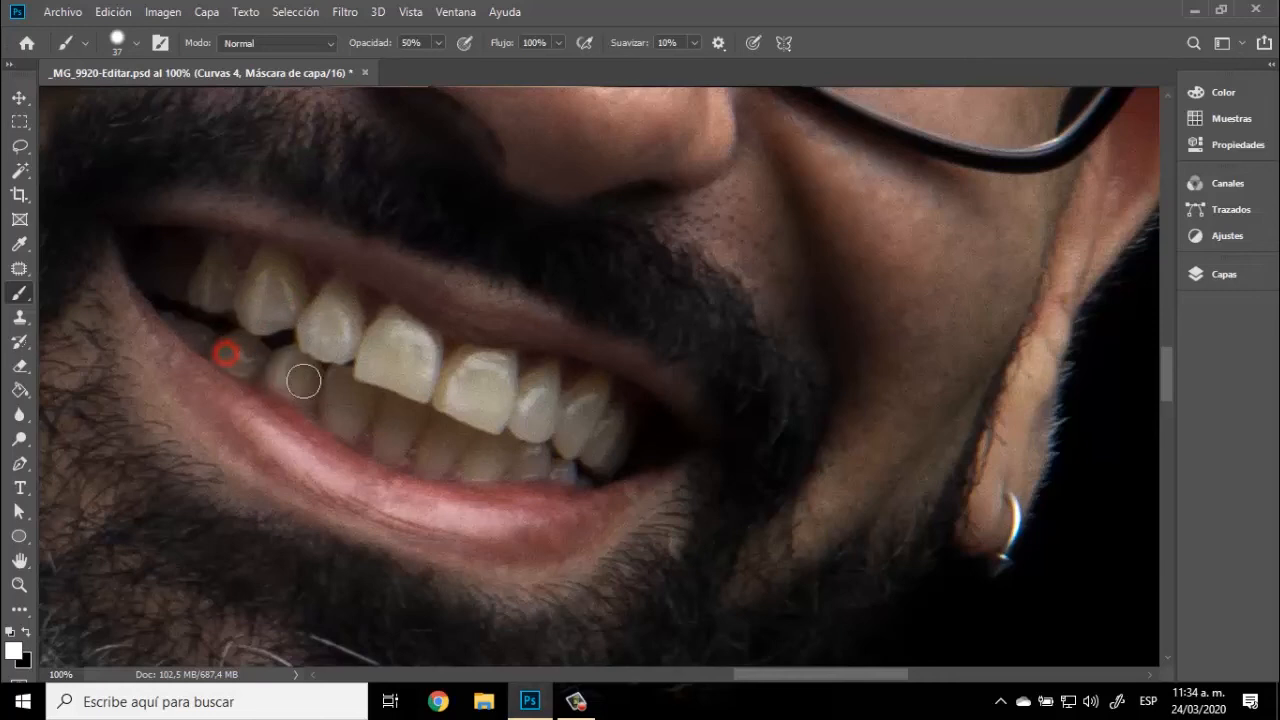
left_click(543, 403)
left_click(568, 430)
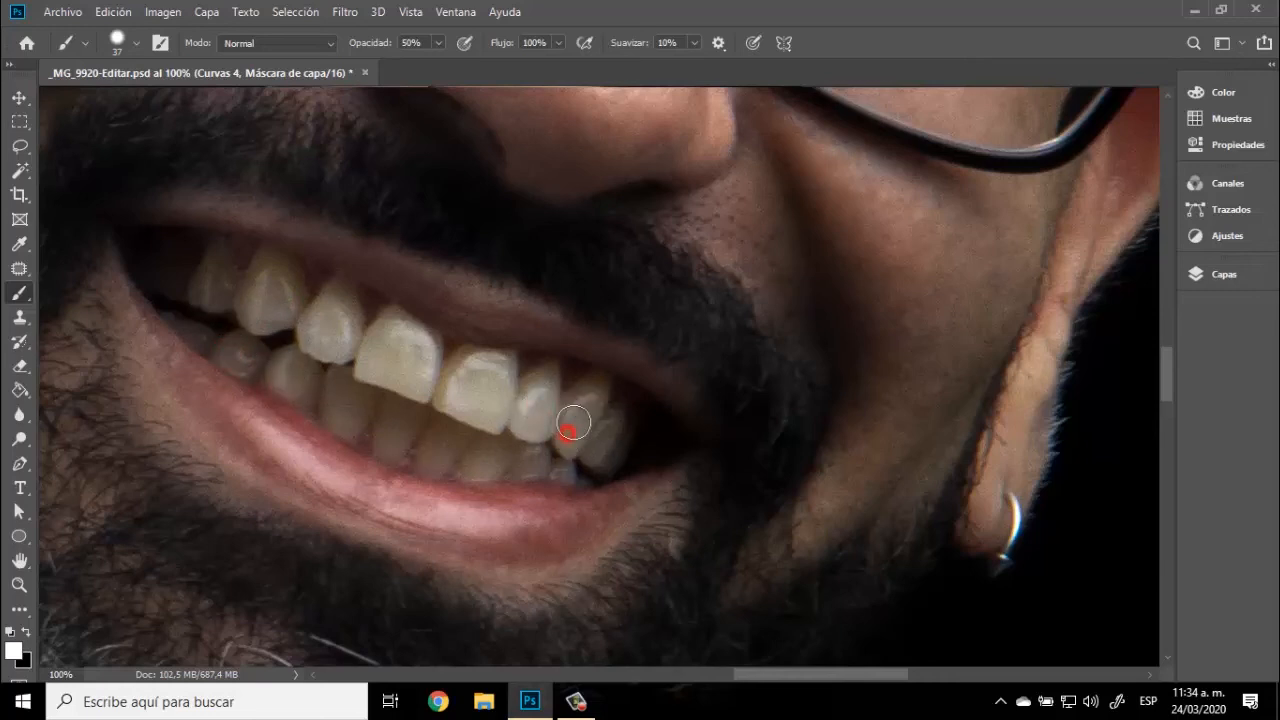
left_click(600, 428)
Step: Brighten the remaining lower teeth by painting white on the Curvas 4 mask
left_click(534, 460)
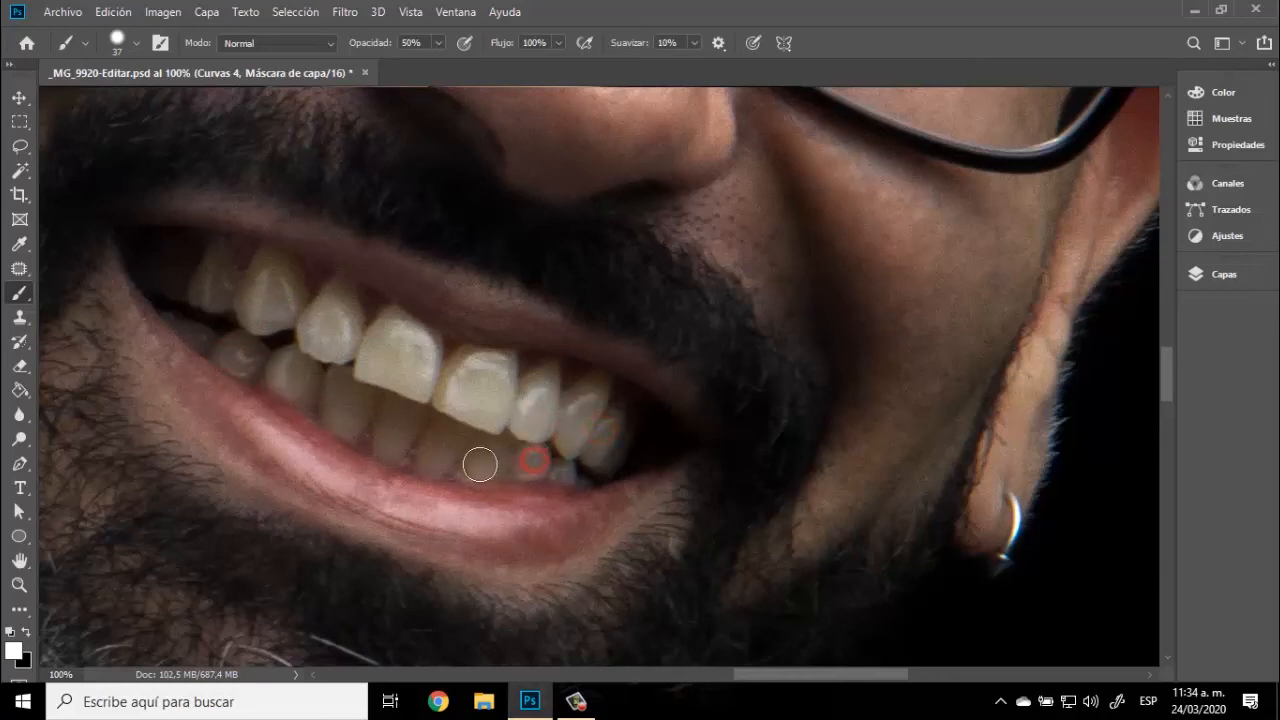
left_click(480, 463)
left_click(397, 426)
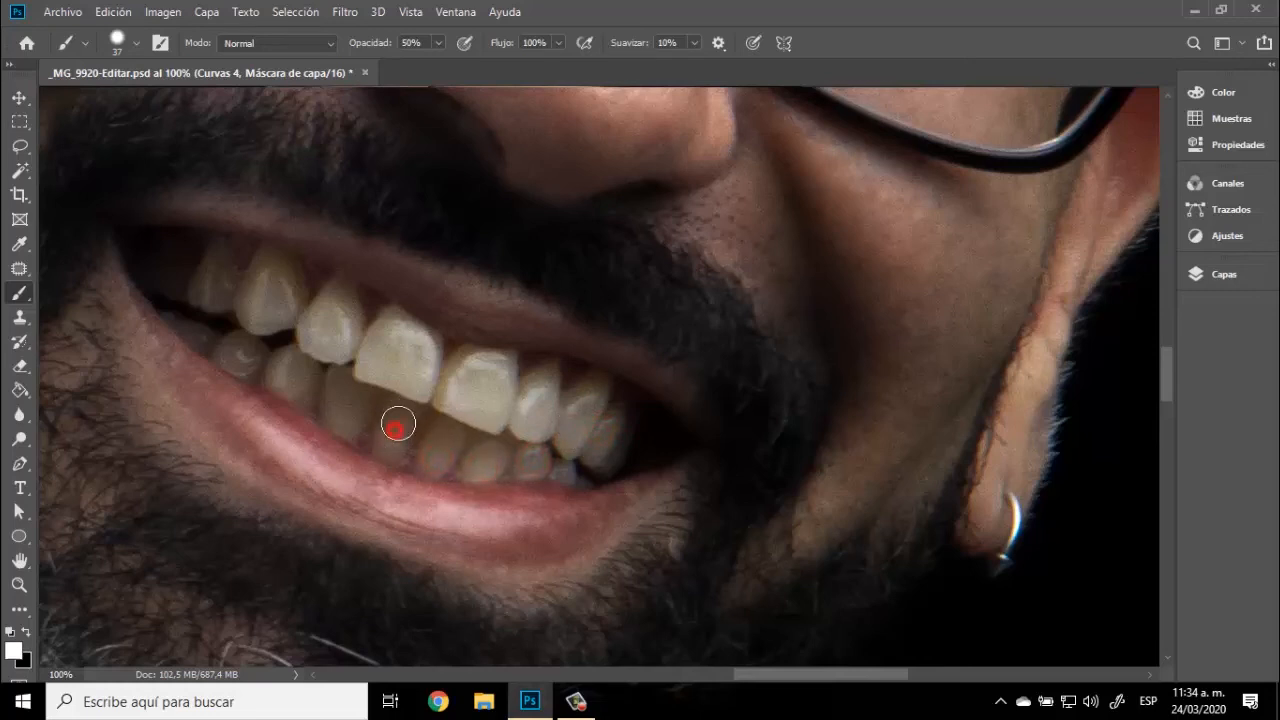
left_click(347, 398)
left_click(568, 472)
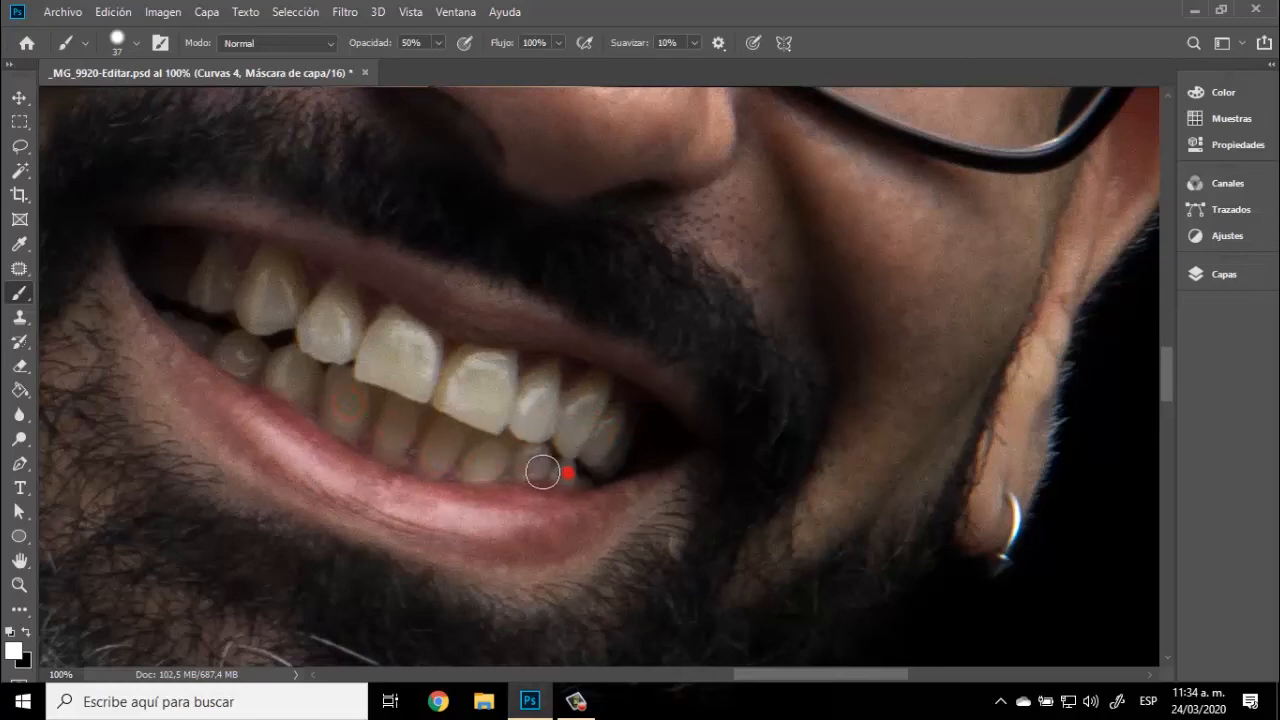
left_click(534, 462)
left_click(582, 480)
Step: Paint white on the Curvas 4 mask over the wings on both sides of the nose to lift their highlights
key("space")
left_click_drag(555, 188, 591, 531)
left_click(424, 367)
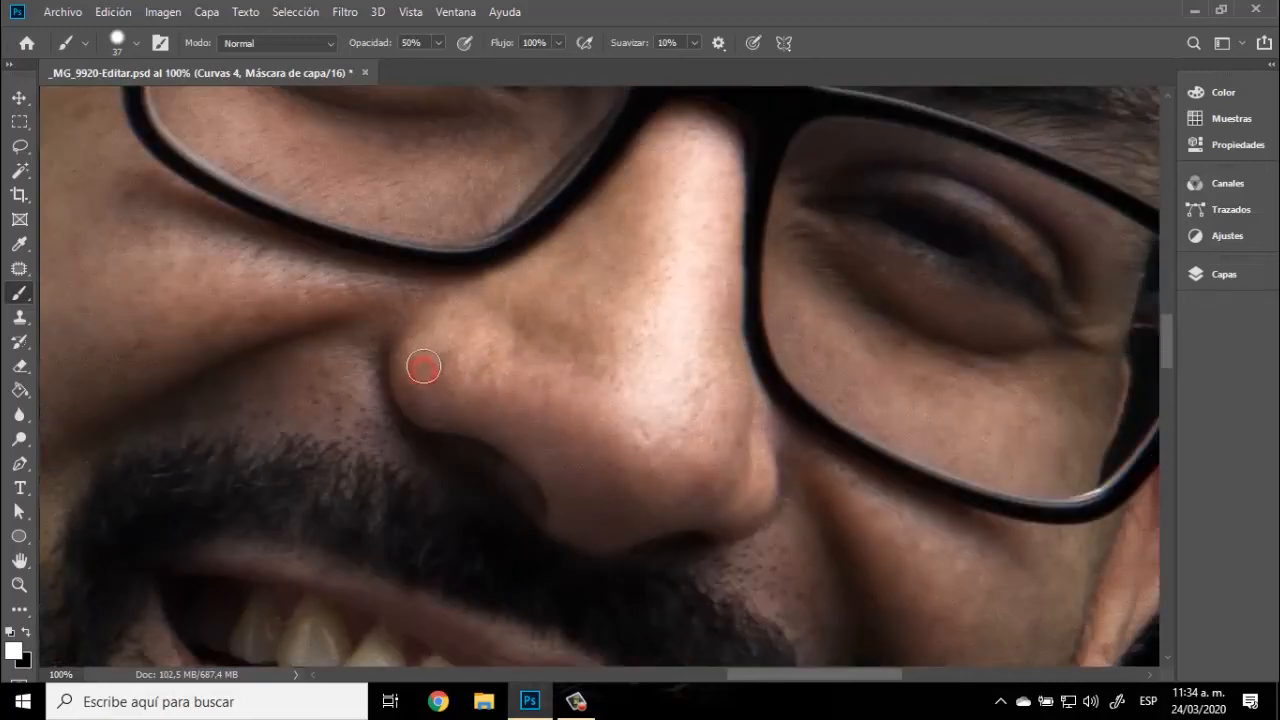
mouse_move(424, 367)
left_mouse_down()
mouse_move(467, 320)
mouse_move(484, 367)
mouse_move(442, 356)
mouse_move(457, 375)
mouse_move(435, 368)
mouse_move(455, 319)
mouse_move(424, 359)
mouse_move(469, 324)
mouse_move(489, 367)
mouse_move(452, 362)
mouse_move(491, 343)
mouse_move(475, 320)
mouse_move(490, 365)
left_mouse_up()
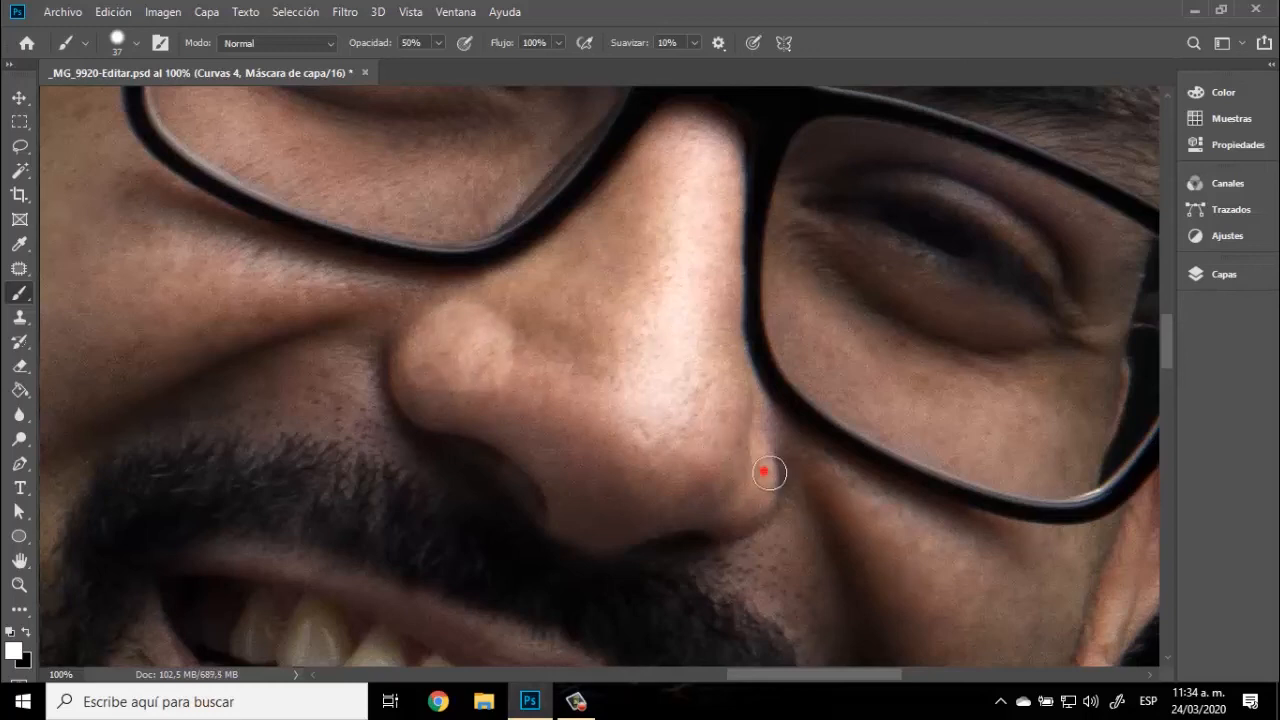
mouse_move(769, 473)
left_mouse_down()
mouse_move(757, 491)
mouse_move(753, 388)
mouse_move(769, 429)
left_mouse_up()
Step: Soften the Curvas 4 mask by reapplying the last Gaussian Blur filter
key("space")
mouse_move(875, 273)
left_mouse_down()
mouse_move(557, 314)
mouse_move(706, 534)
mouse_move(771, 449)
left_mouse_up()
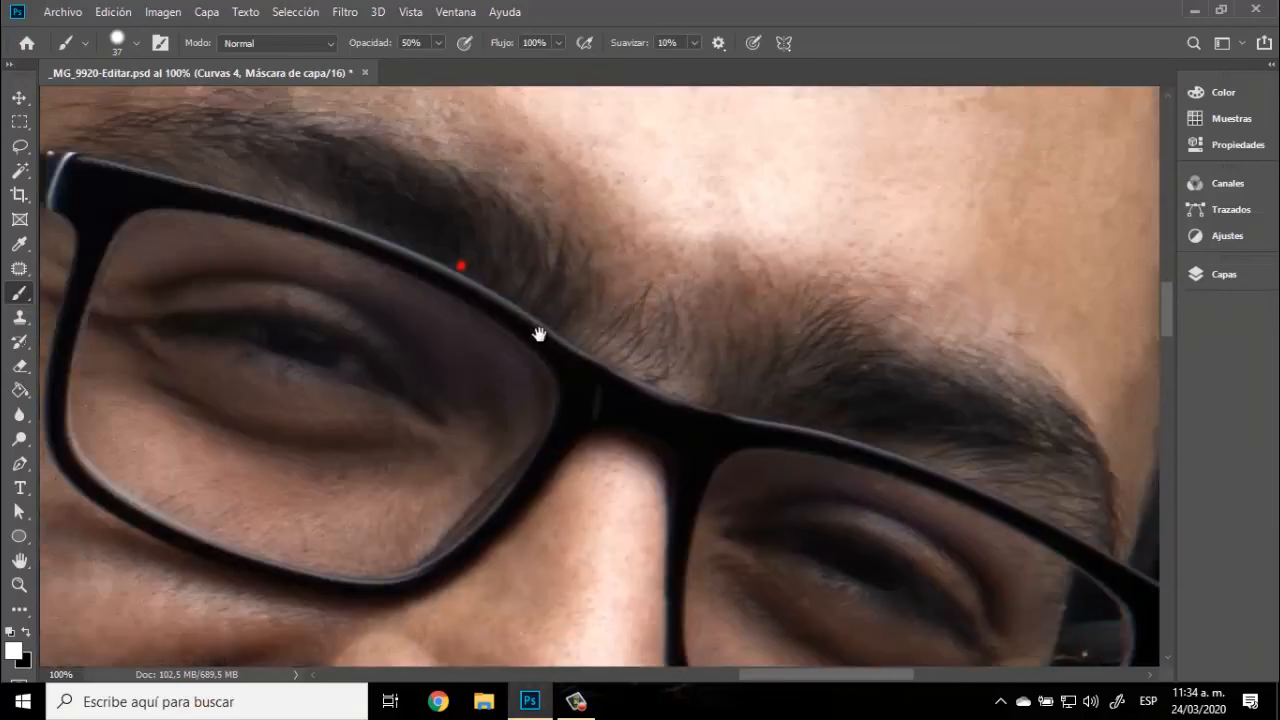
left_click_drag(538, 334, 733, 484)
left_click_drag(367, 324, 651, 331)
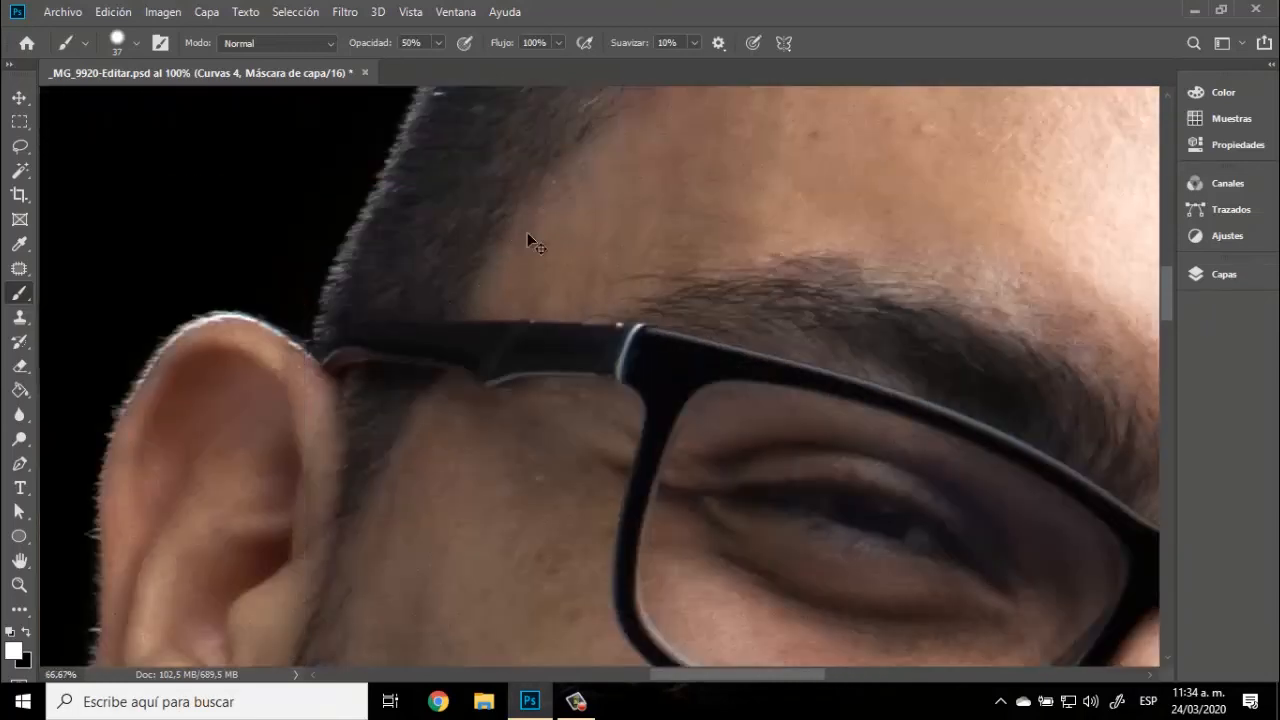
key("ctrl+minus")
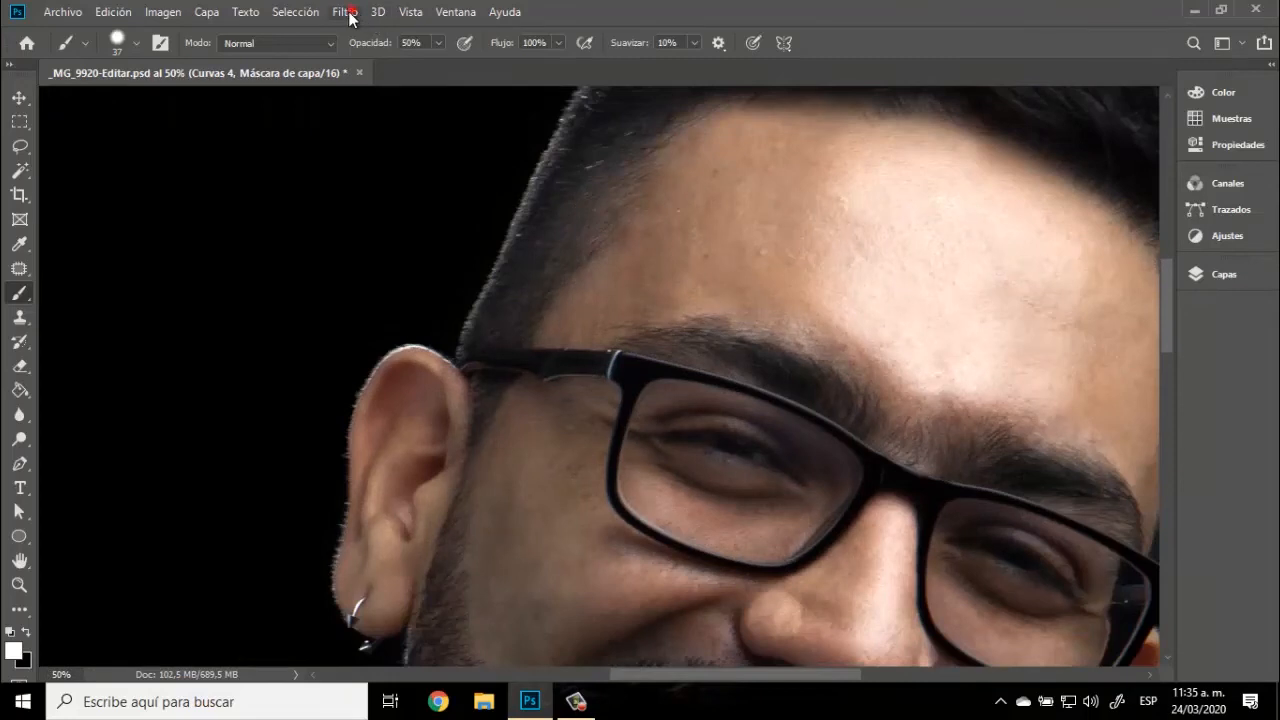
left_click(350, 14)
left_click(356, 20)
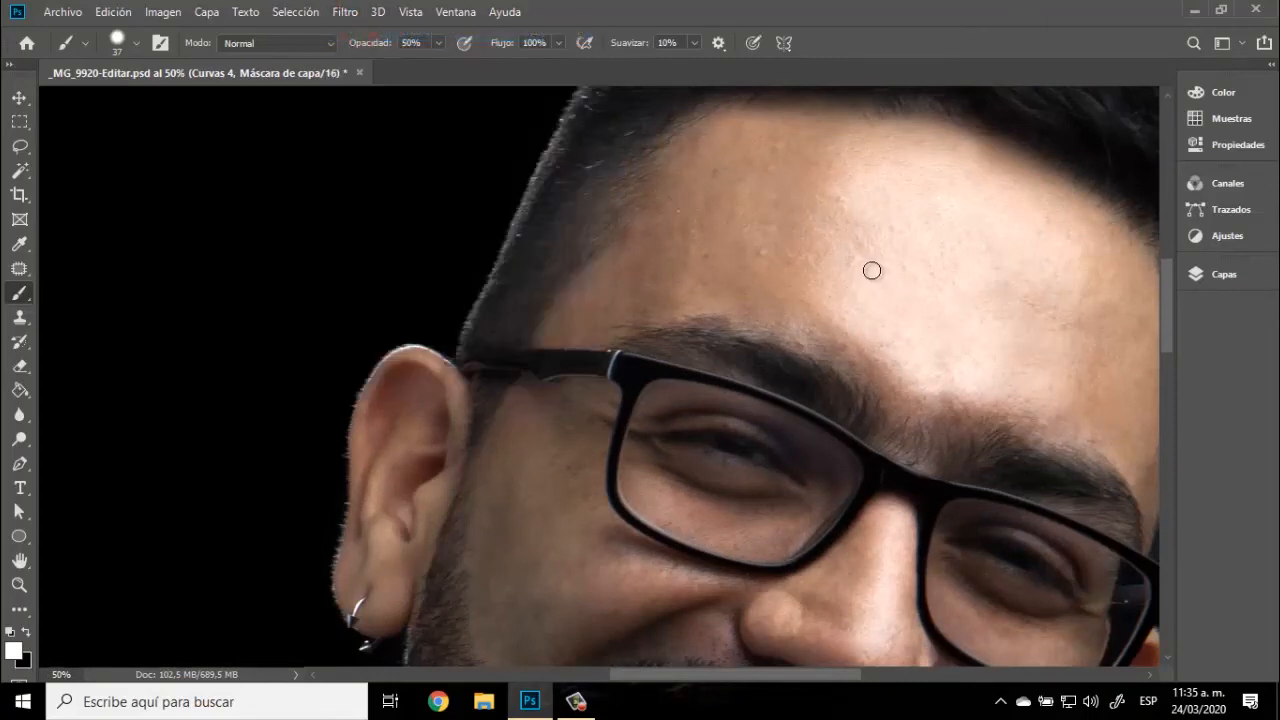
Step: Apply the merged image's RGB channel to the Curvas 4 mask with Multiply blending at 100% opacity
left_click(166, 12)
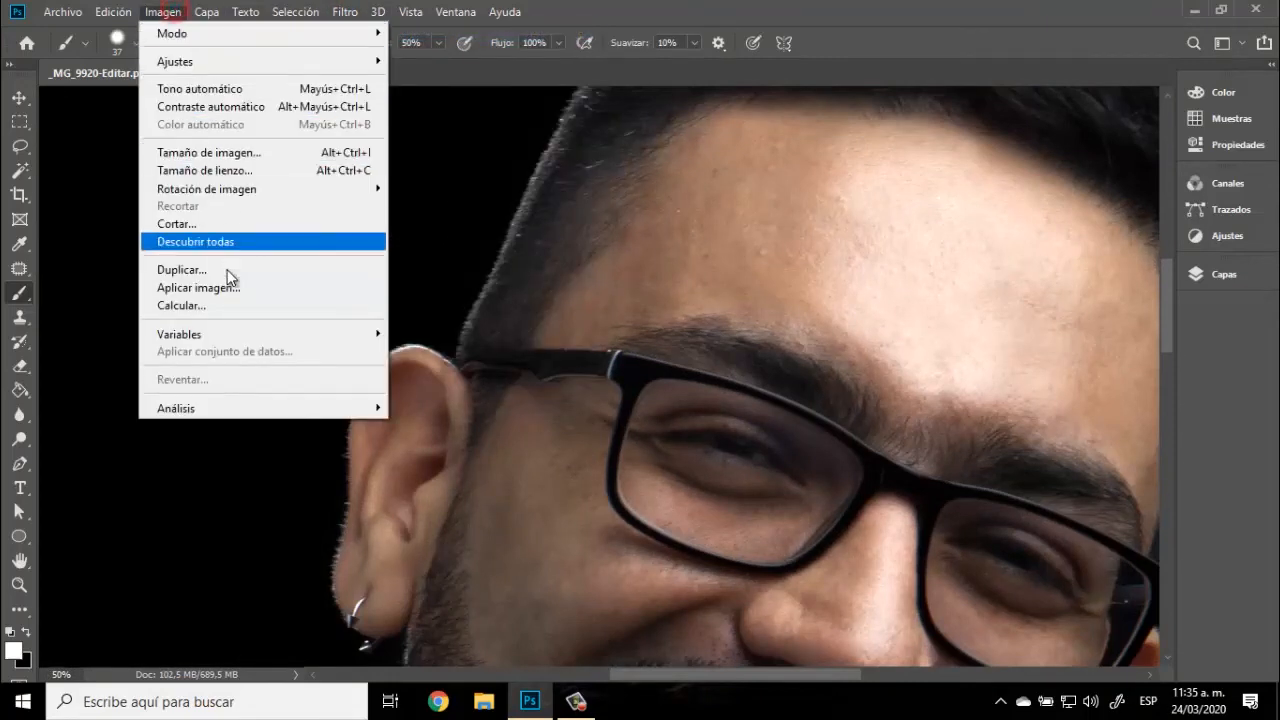
left_click(234, 287)
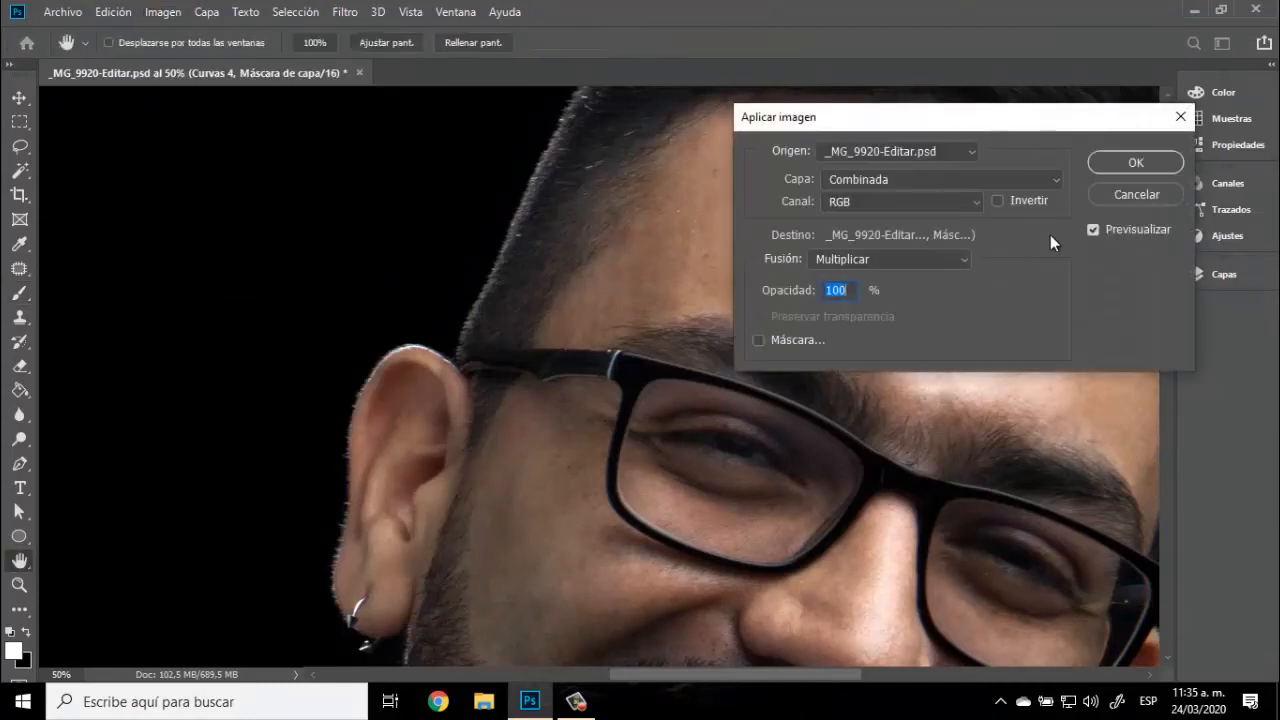
left_click(1116, 166)
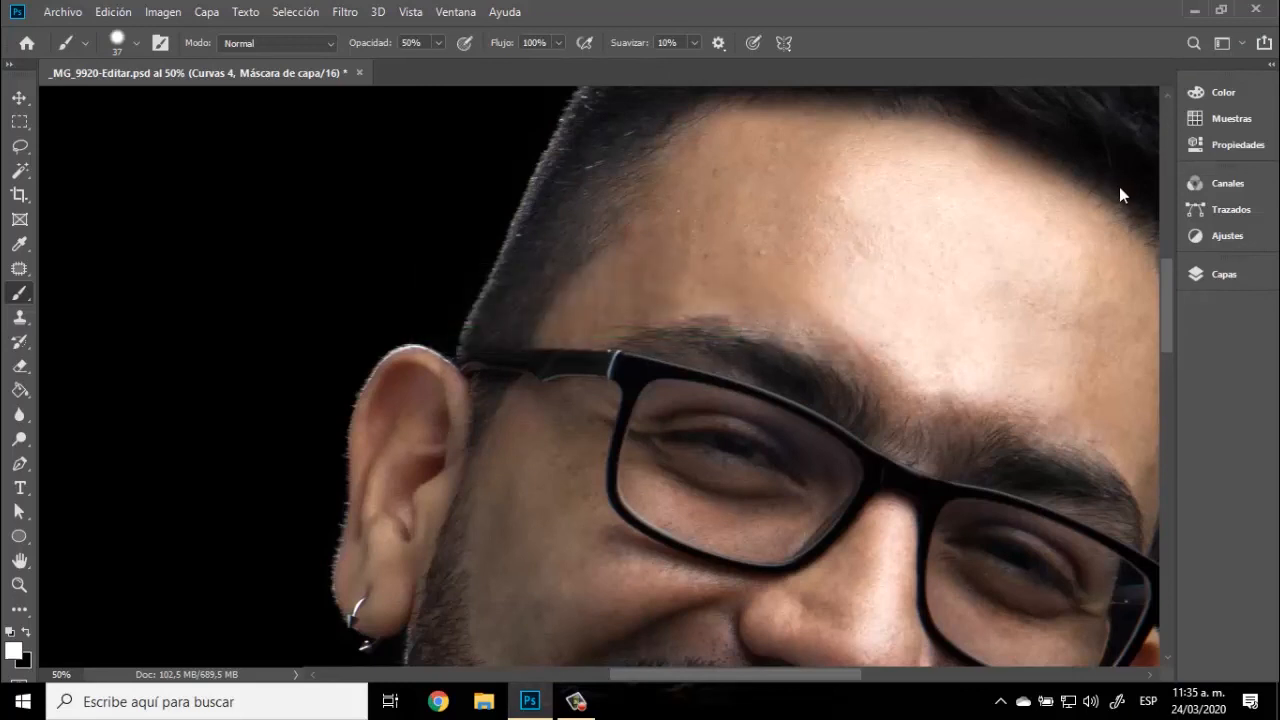
Step: Collapse the dodge and burn group and stamp all visible layers into a new layer at the top of the stack
key("ctrl+minus")
key("ctrl+minus")
key("ctrl+minus")
key("ctrl+minus")
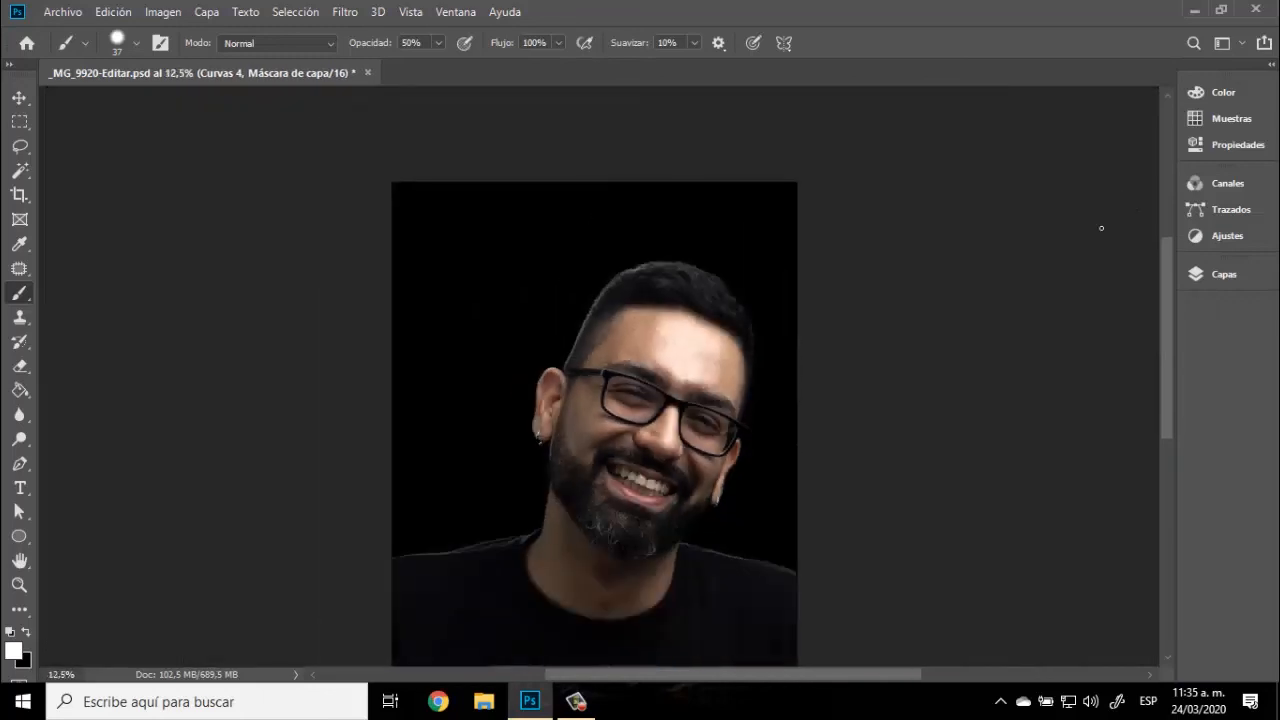
left_click(1216, 275)
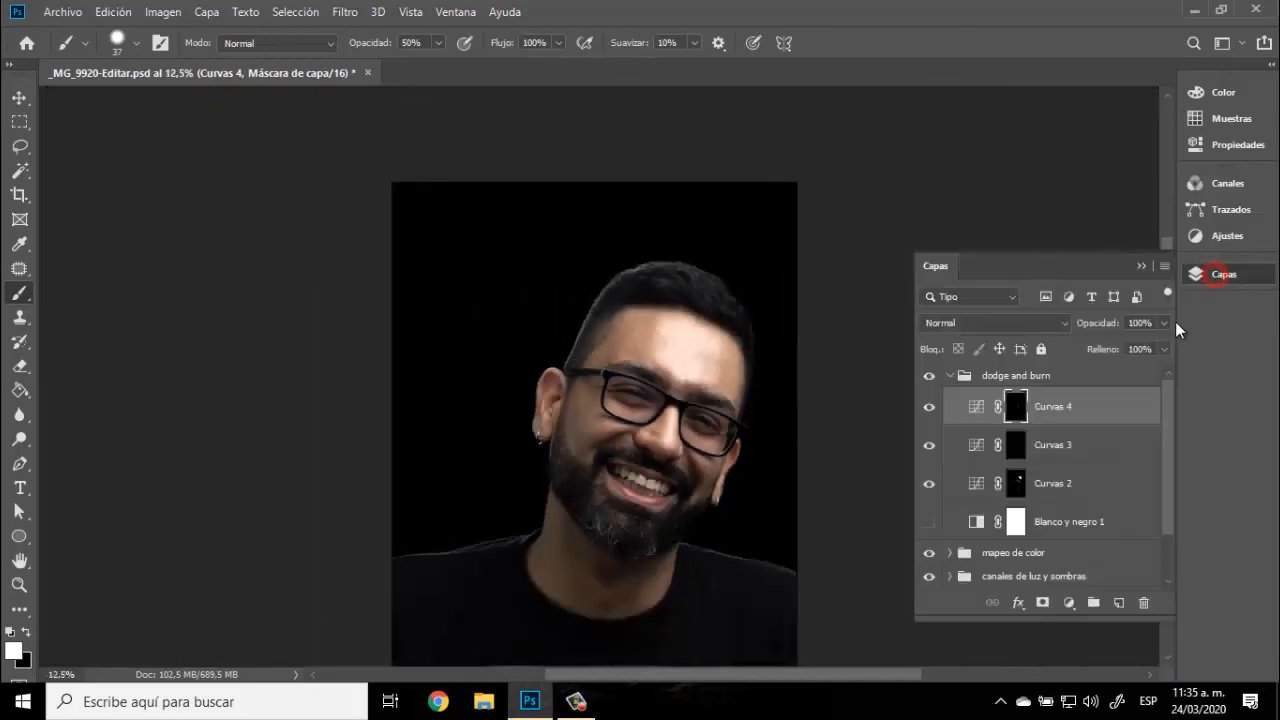
left_click(951, 376)
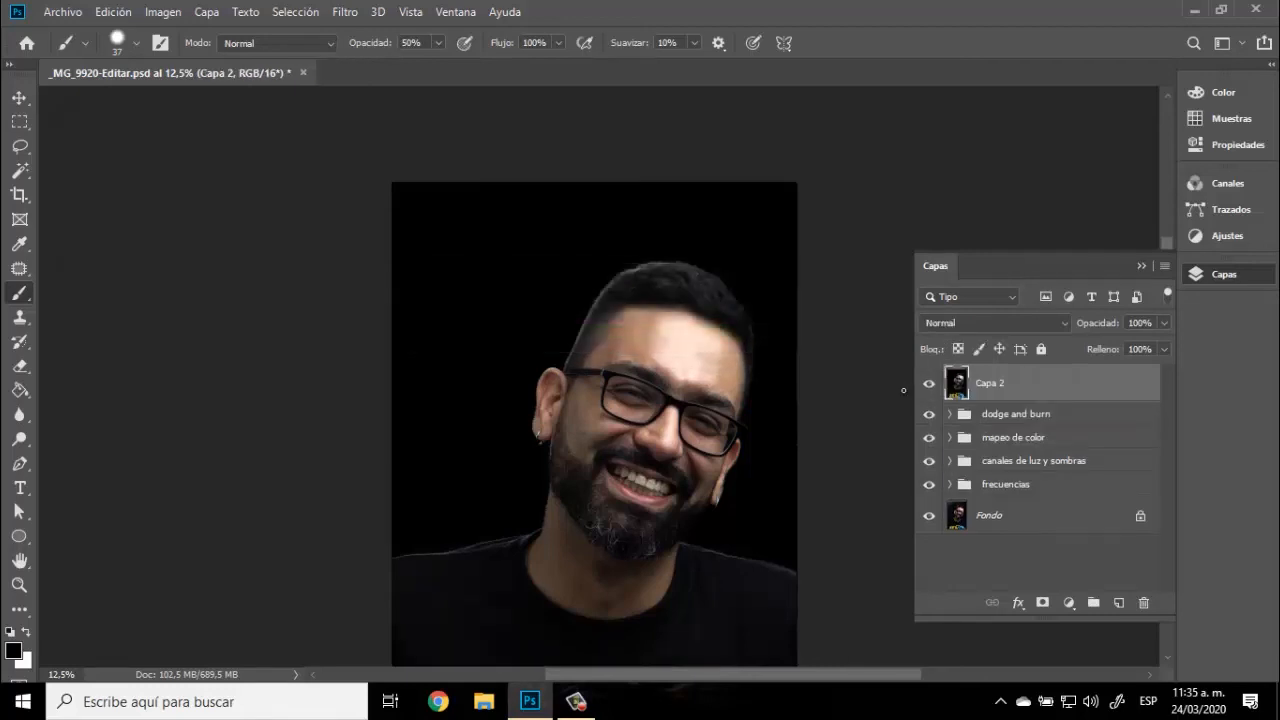
Step: Hide the four layer groups and toggle Capa 2's visibility to compare the retouched portrait with the original Fondo layer
left_click_drag(929, 414, 931, 467)
left_click(931, 383)
left_click(931, 383)
left_click(931, 383)
left_click(931, 383)
left_click(931, 384)
left_click(933, 384)
left_click(931, 383)
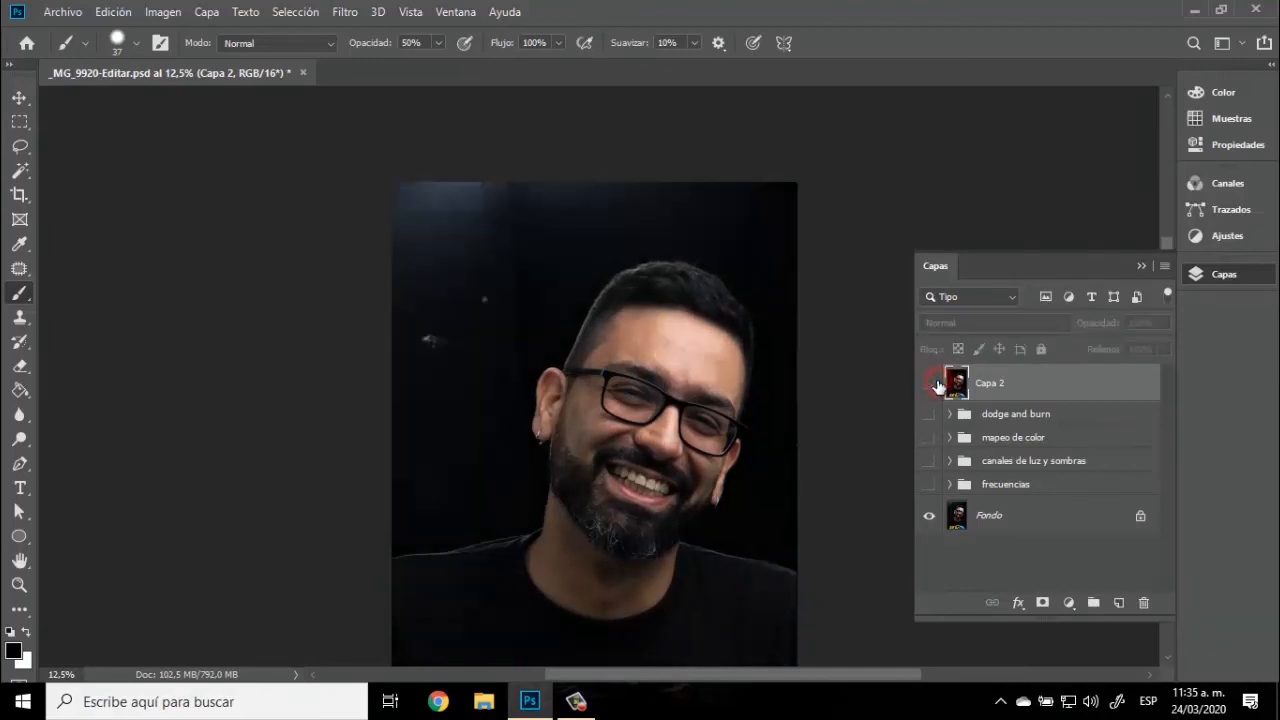
left_click(931, 383)
left_click(931, 383)
left_click(931, 383)
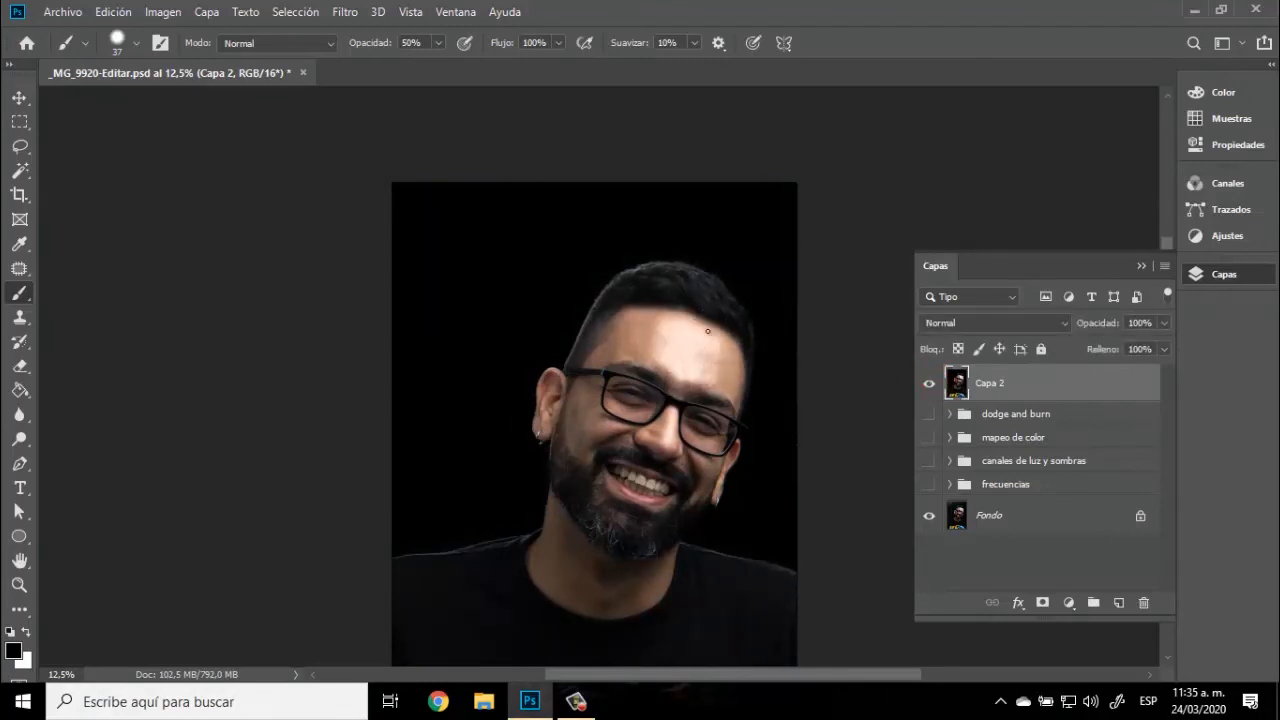
Step: Hide Capa 2, then show and expand the dodge and burn group
left_click(930, 383)
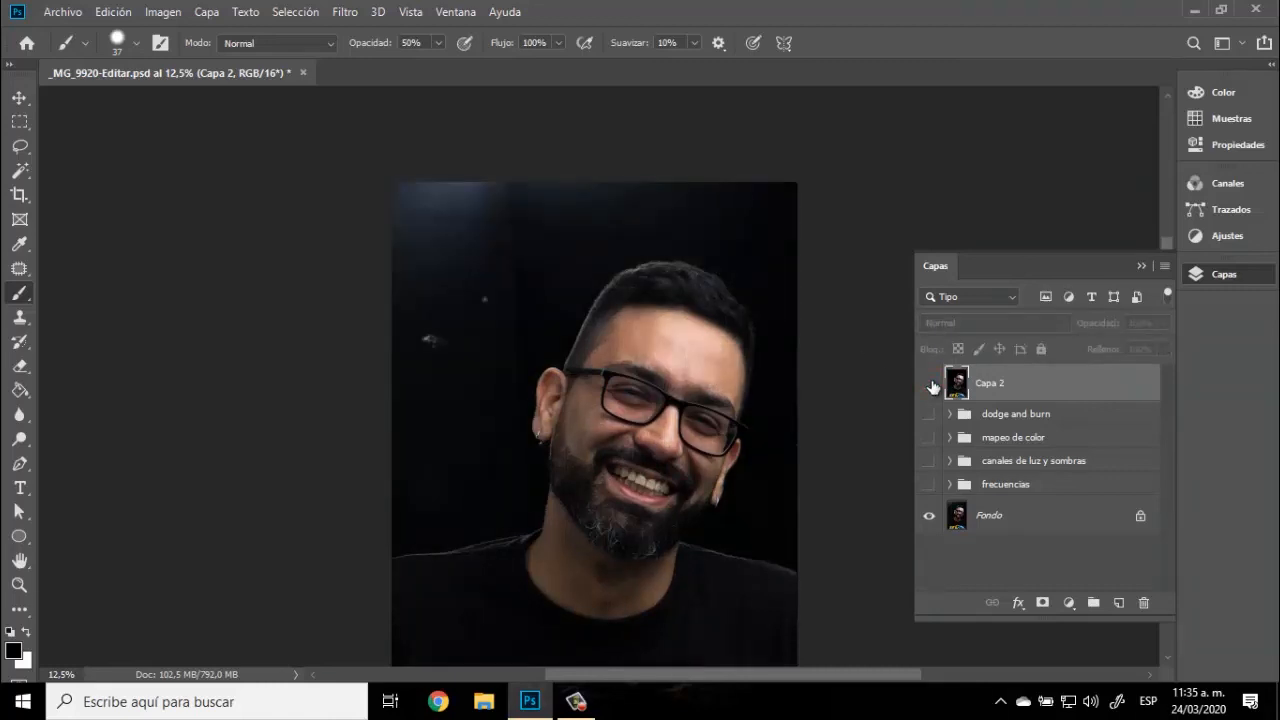
left_click(930, 414)
left_click(947, 415)
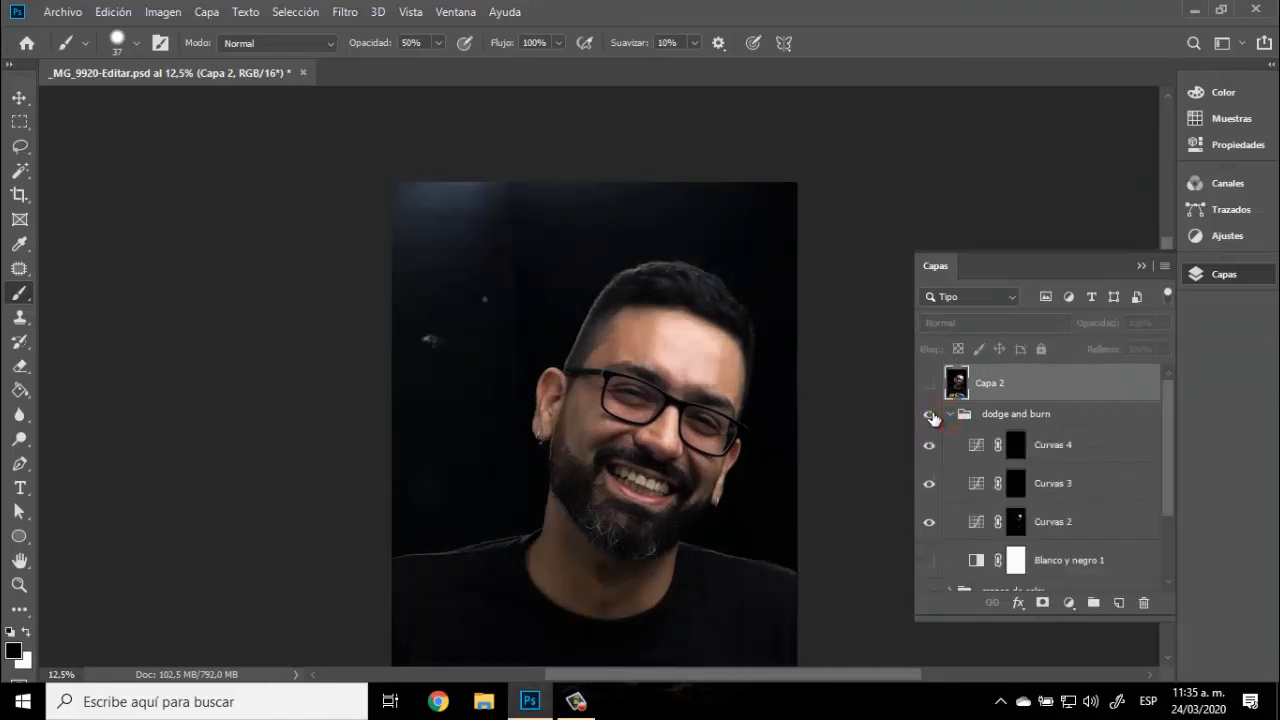
Step: Target the Curvas 2 layer mask with black as the foreground colour and a soft 466 px brush at 5% hardness
left_click(1017, 524)
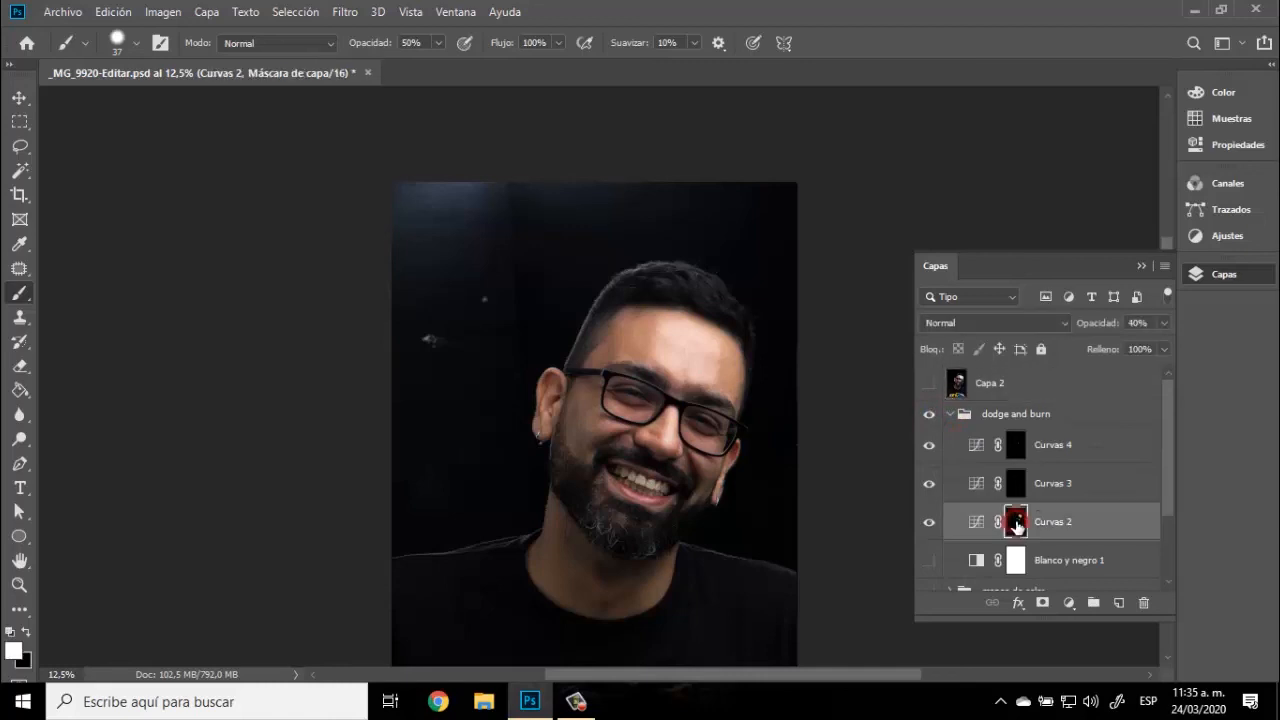
key("x")
left_click(27, 631)
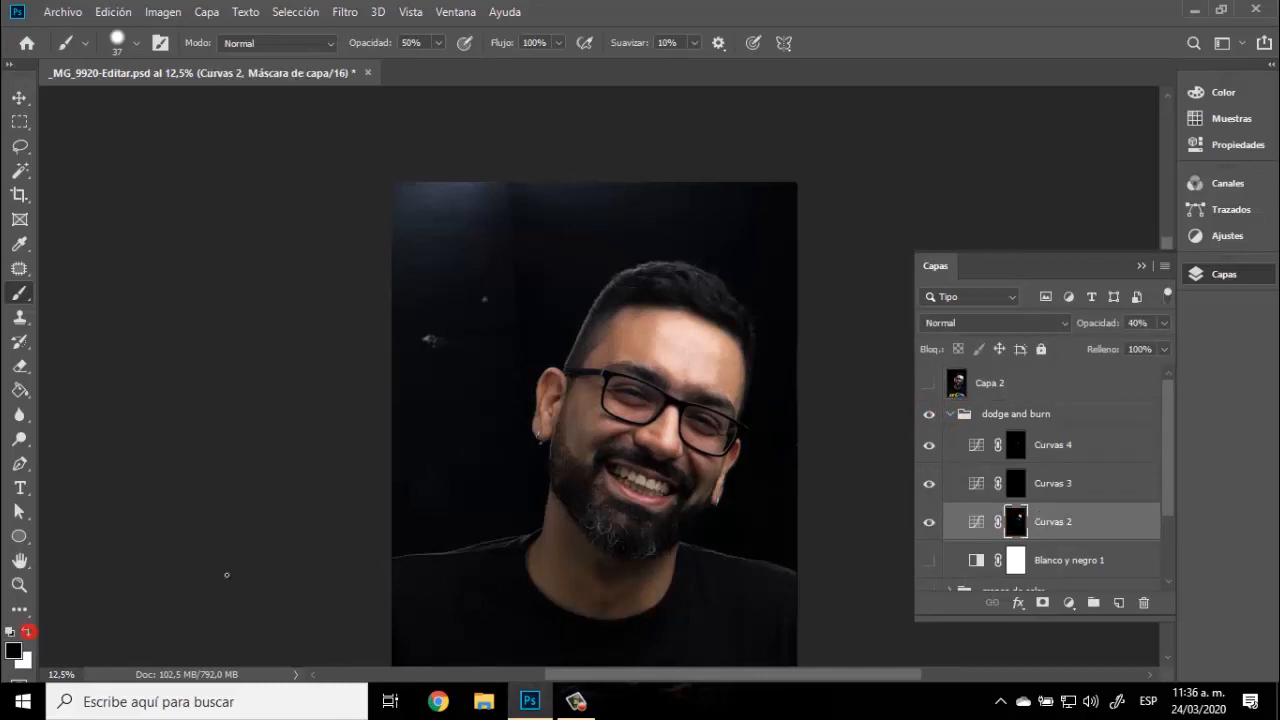
right_click(837, 245)
right_click(722, 251)
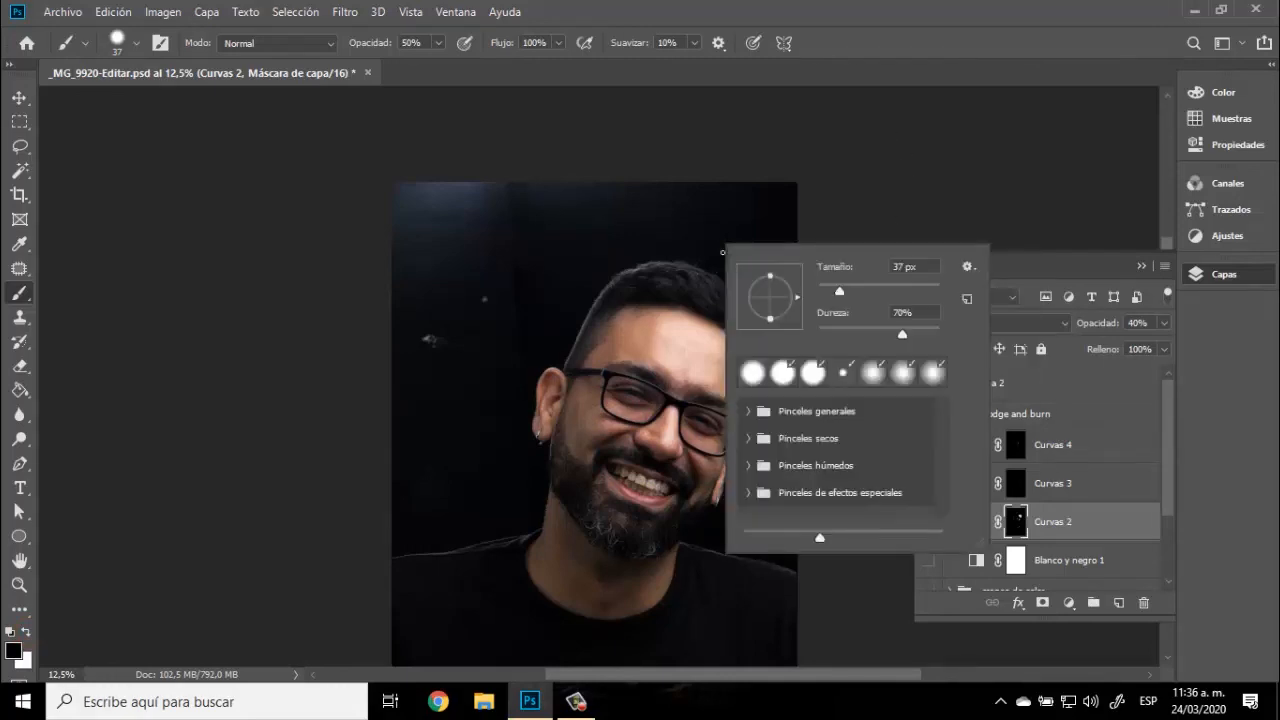
left_click(876, 289)
left_click(823, 330)
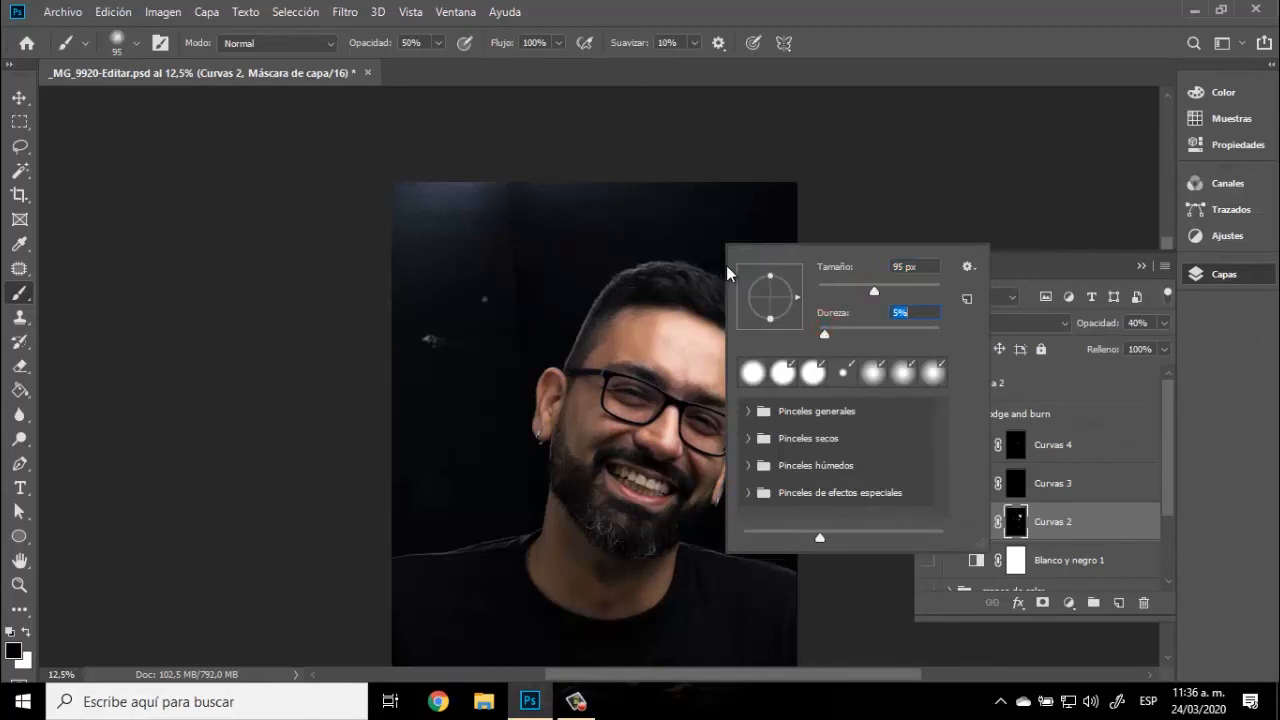
left_click(910, 290)
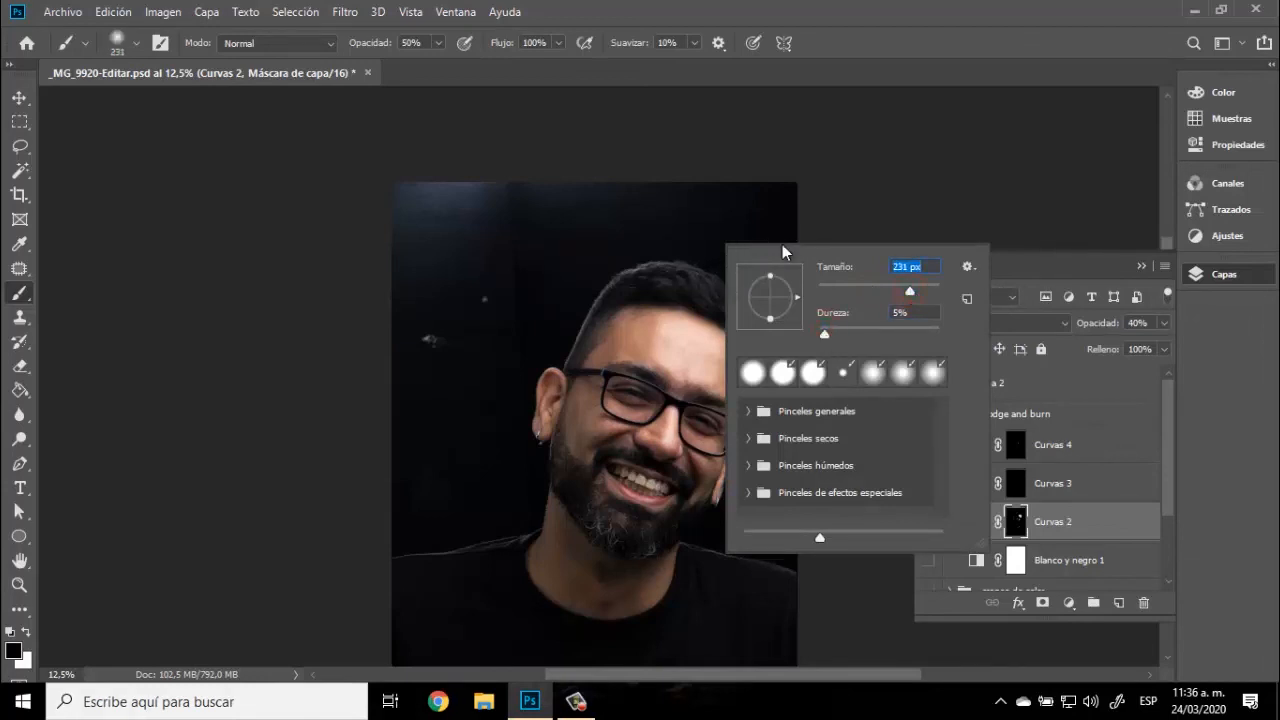
left_click_drag(909, 292, 924, 290)
left_click(750, 206)
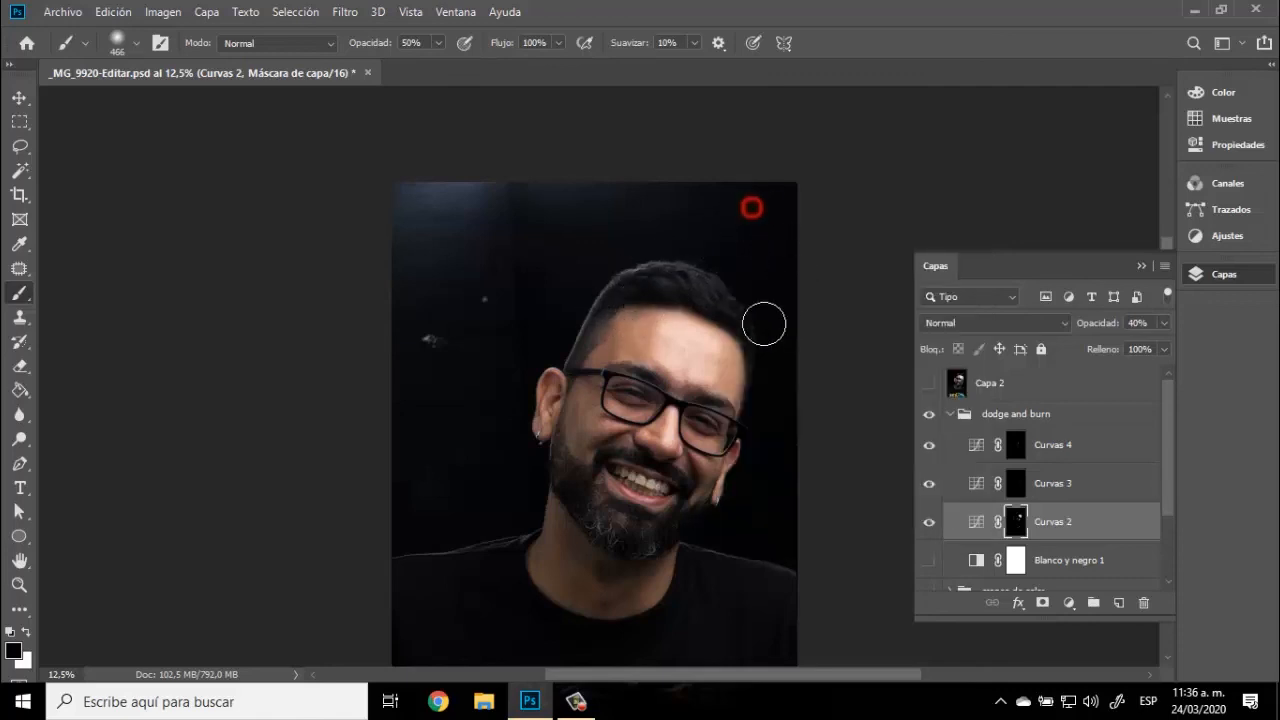
Step: Paint black on the Curvas 2 mask over the forehead highlights, raising the brush opacity to 100%
left_click_drag(726, 326, 718, 367)
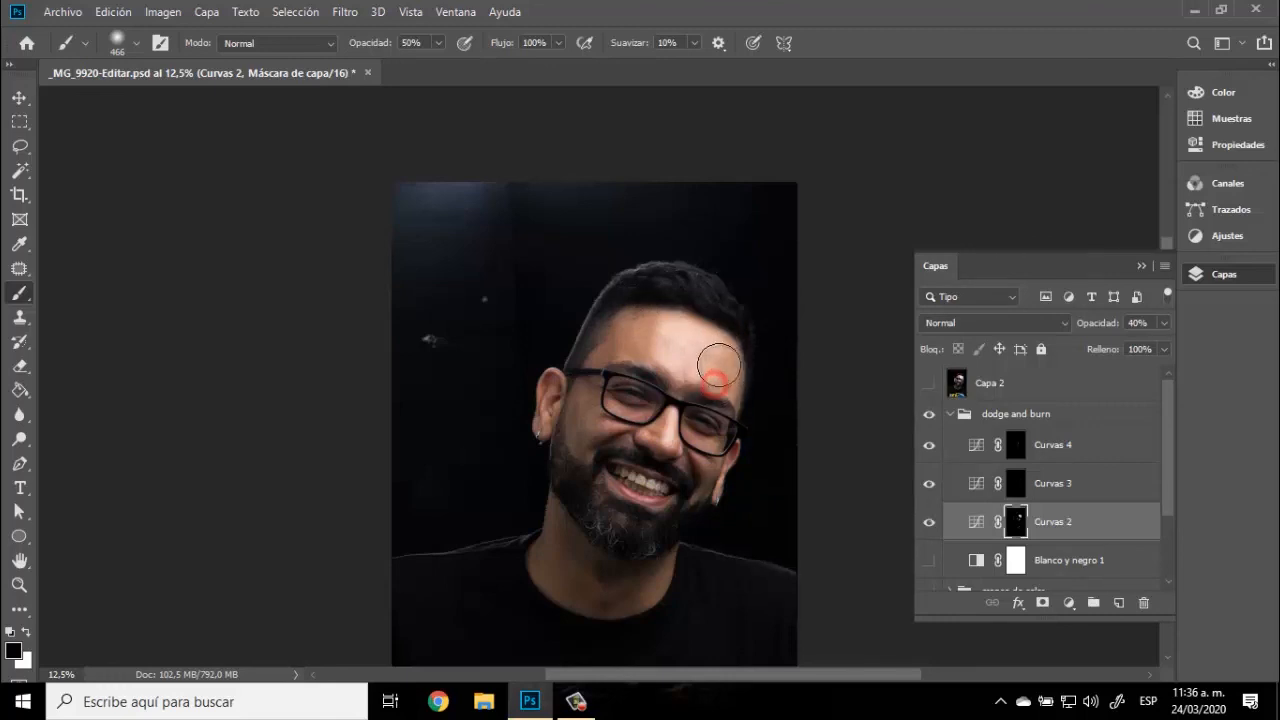
left_click(437, 42)
left_click_drag(728, 336, 727, 380)
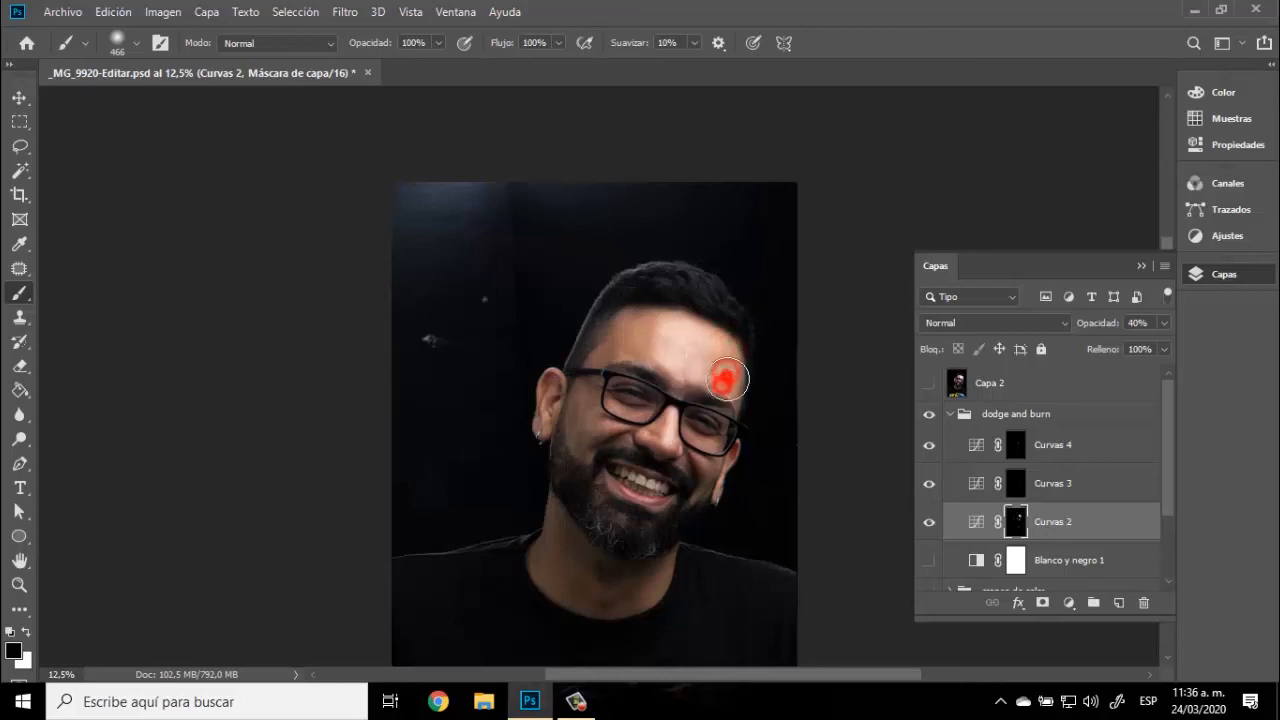
mouse_move(709, 312)
left_mouse_down()
mouse_move(649, 311)
mouse_move(669, 310)
mouse_move(641, 326)
left_mouse_up()
left_click_drag(634, 375, 674, 398)
mouse_move(722, 347)
left_mouse_down()
mouse_move(713, 409)
mouse_move(733, 364)
left_mouse_up()
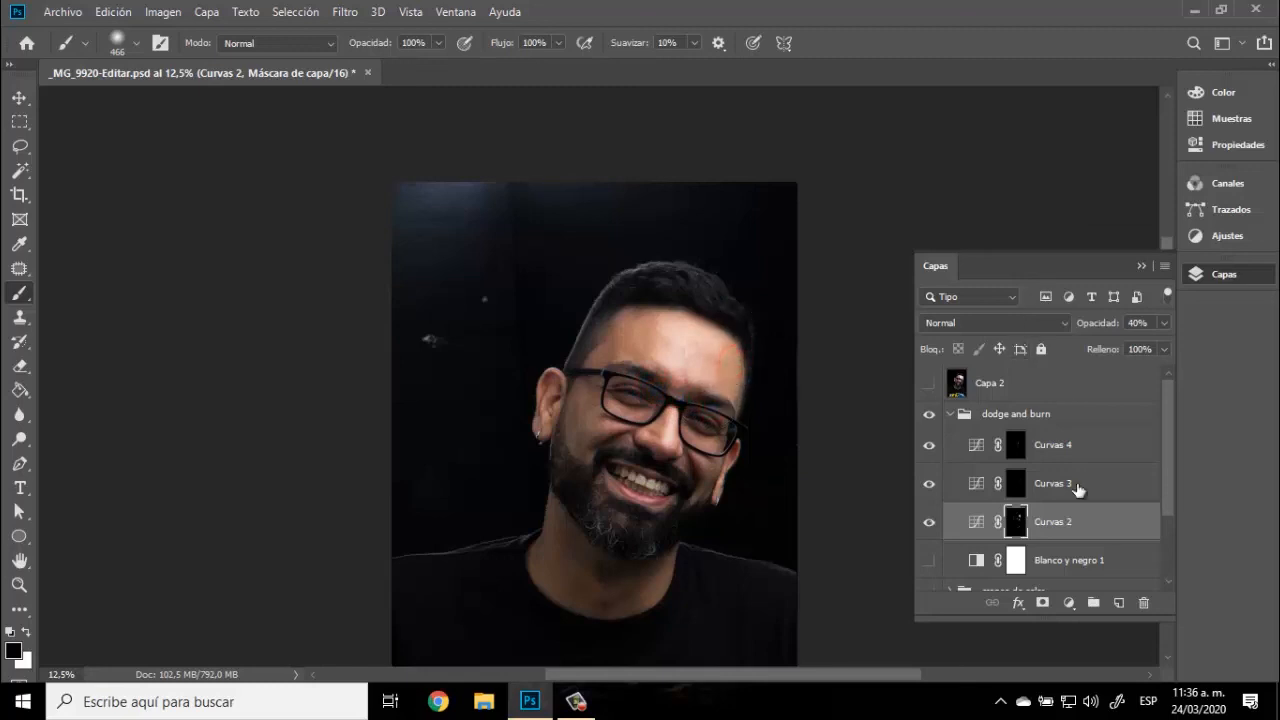
Step: Make the mapeo de color, canales de luz y sombras and frecuencias groups visible again
left_click_drag(1167, 479, 1159, 546)
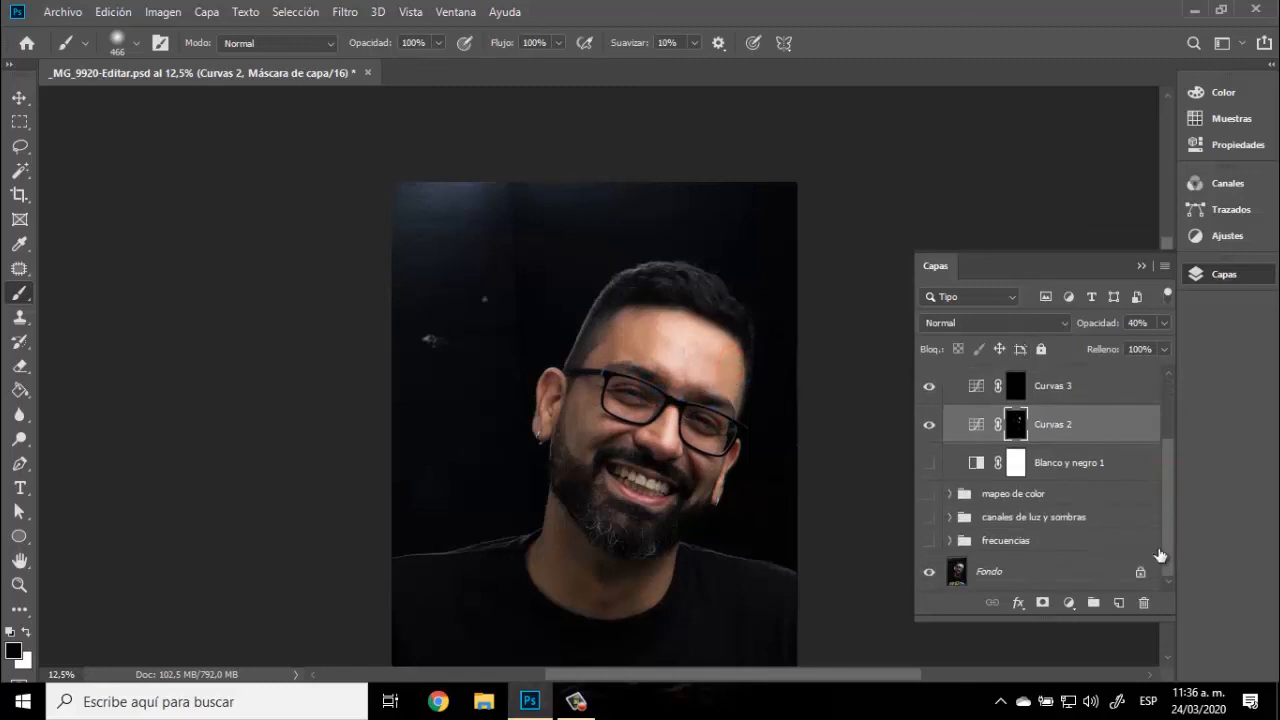
left_click(929, 540)
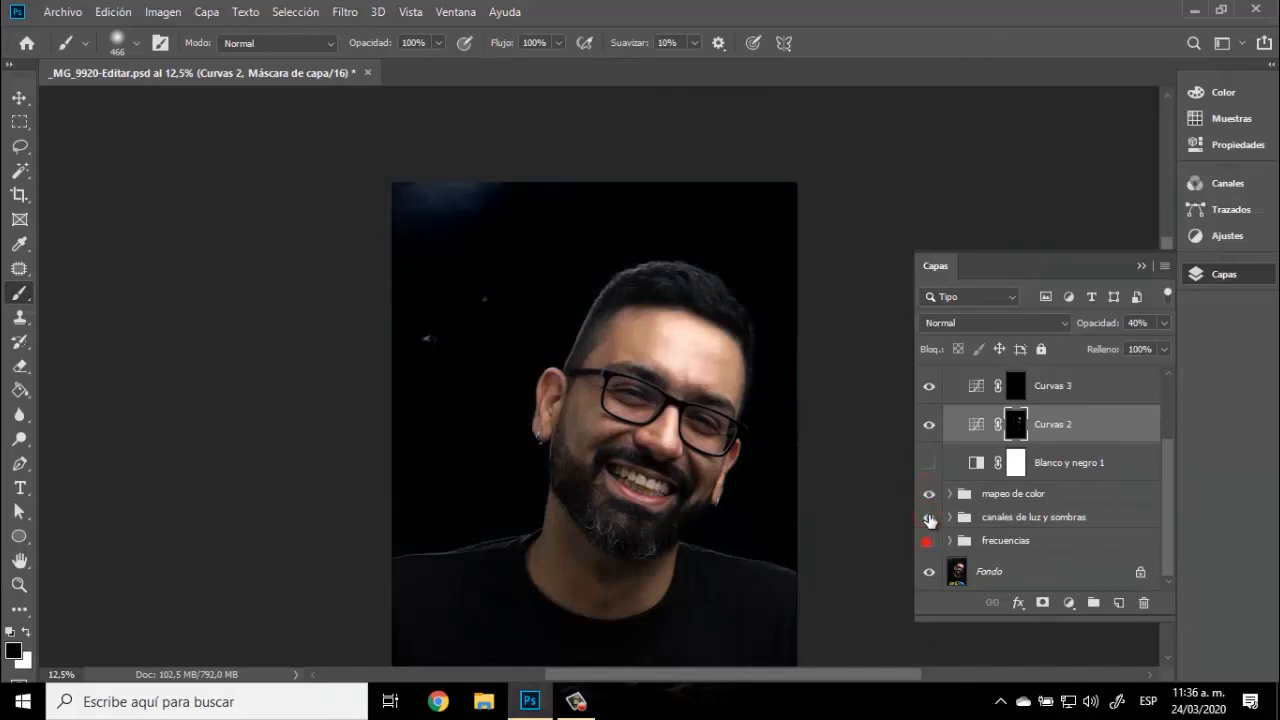
left_click_drag(1170, 470, 1162, 390)
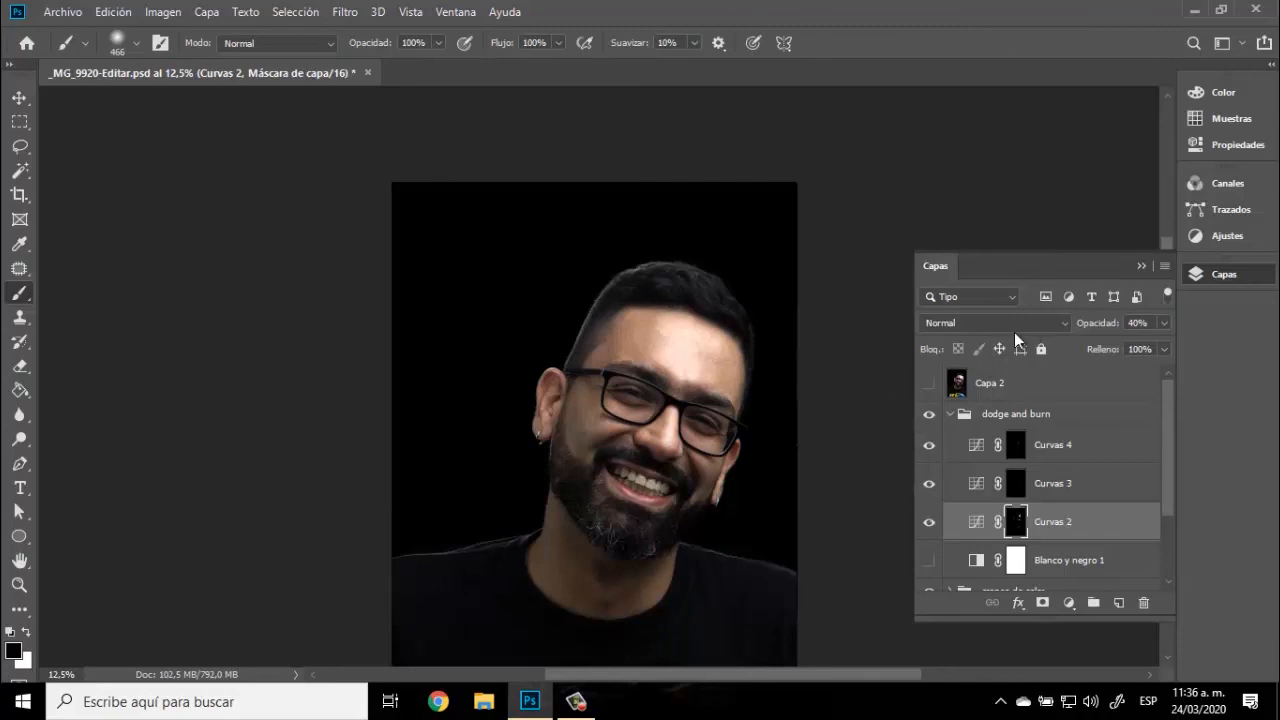
left_click(576, 701)
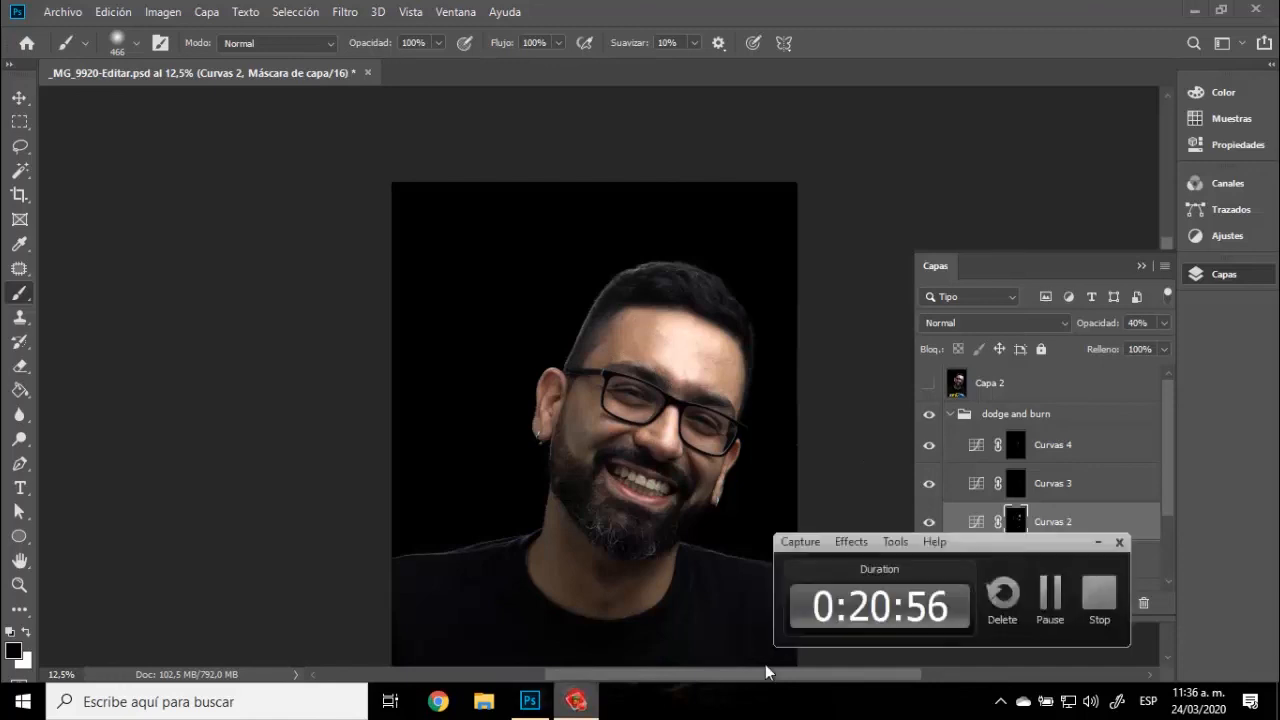
left_click(1229, 620)
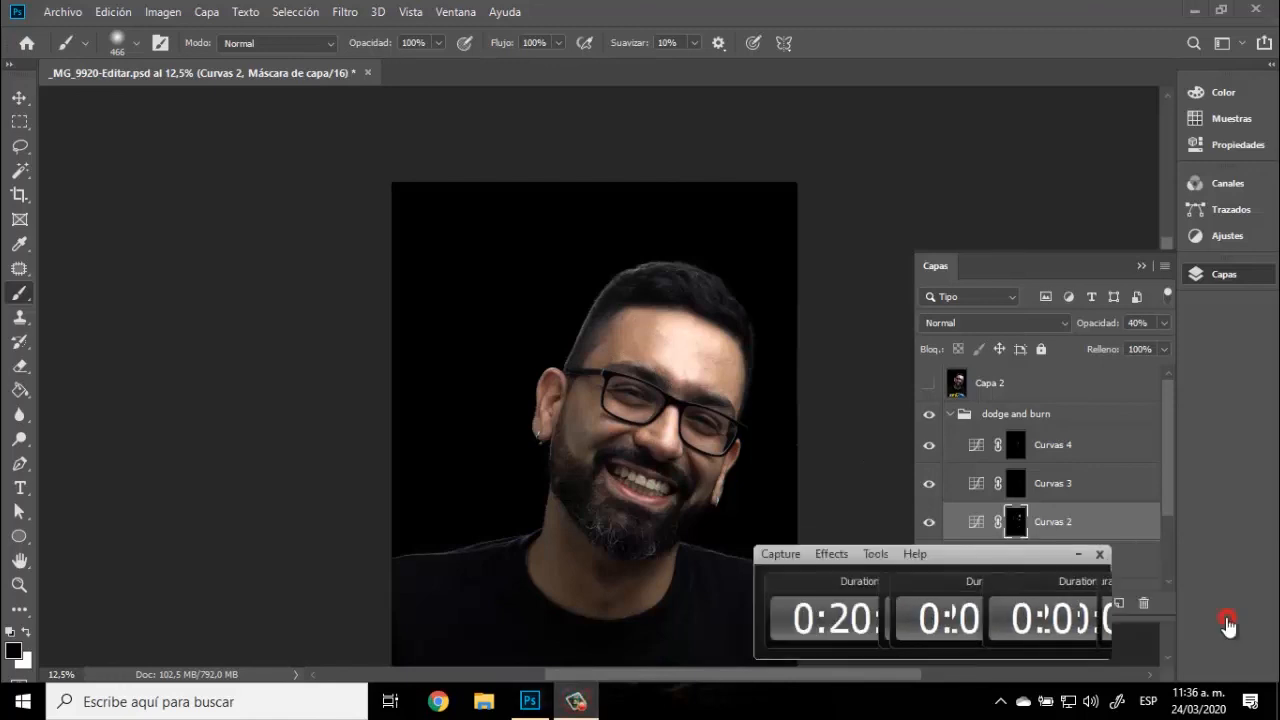